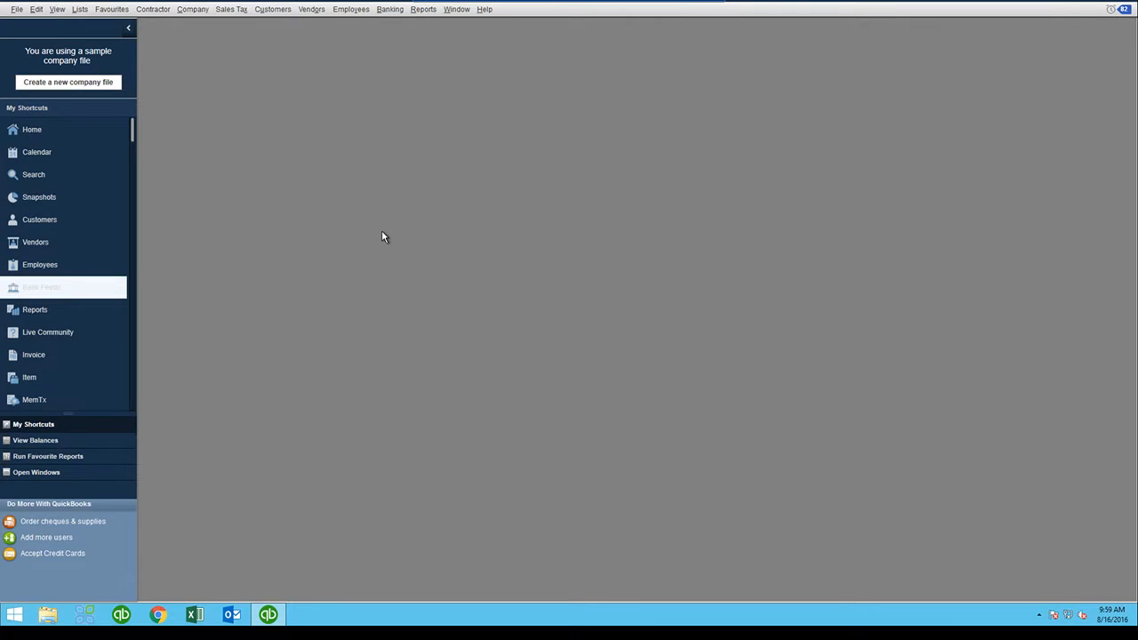
Step: In the Customer Centre, add a job named Office under the chosen customer, then close the Centre
click(194, 11)
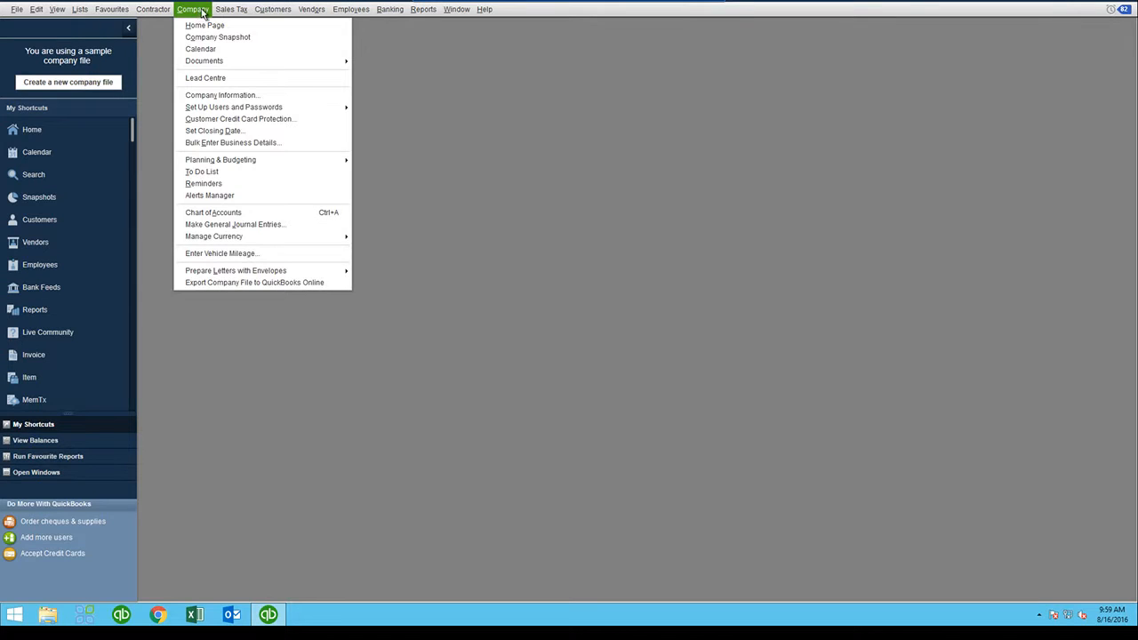
click(273, 10)
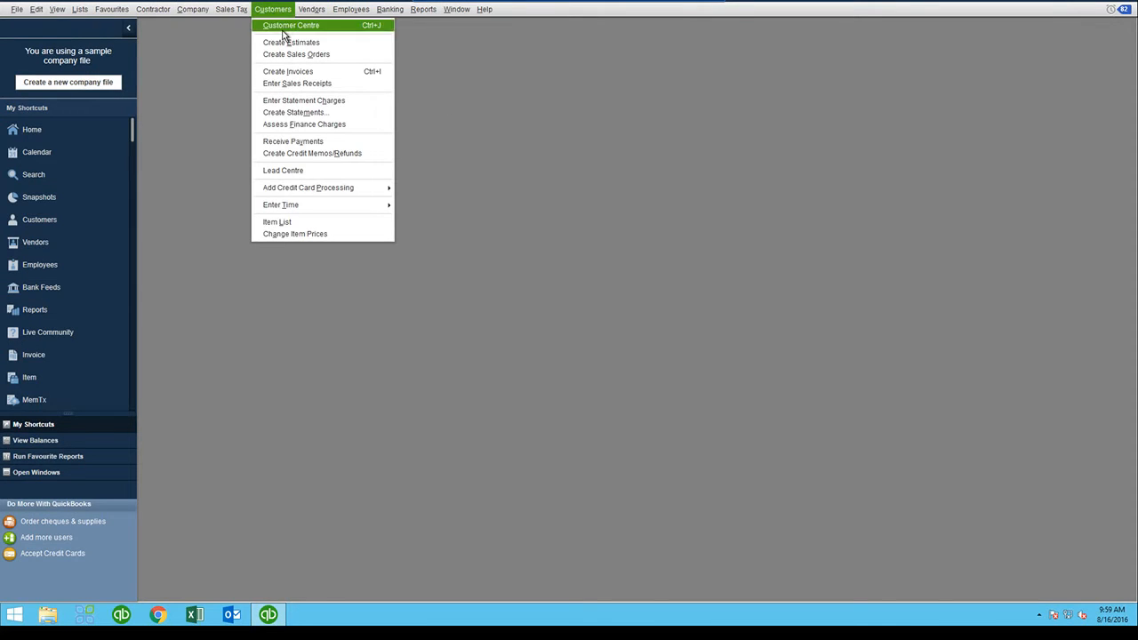
click(284, 25)
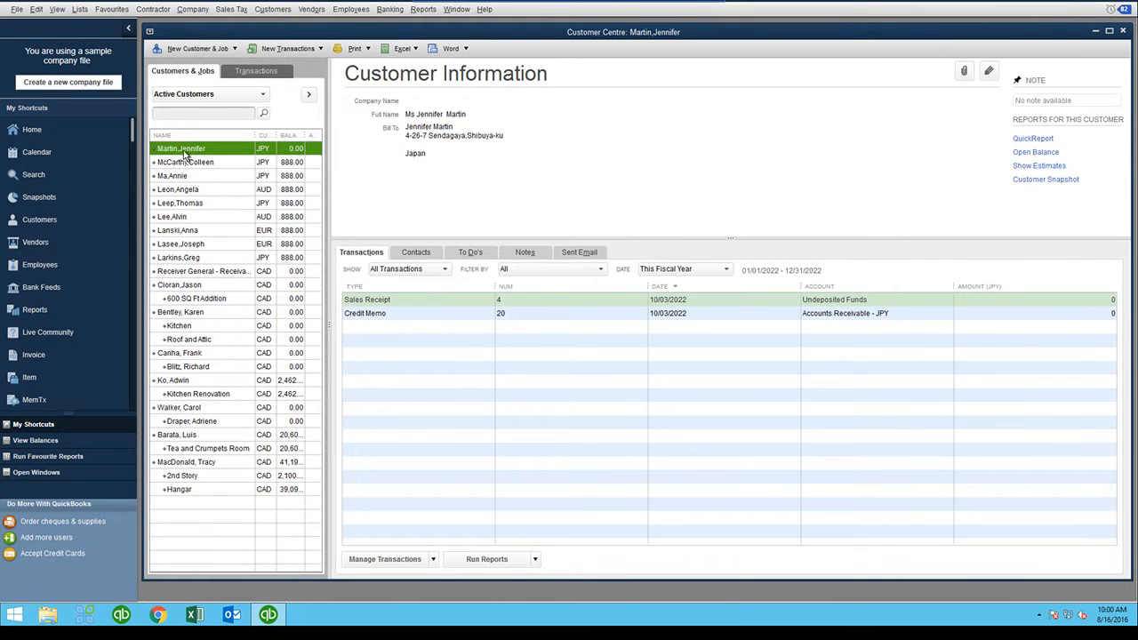
click(192, 314)
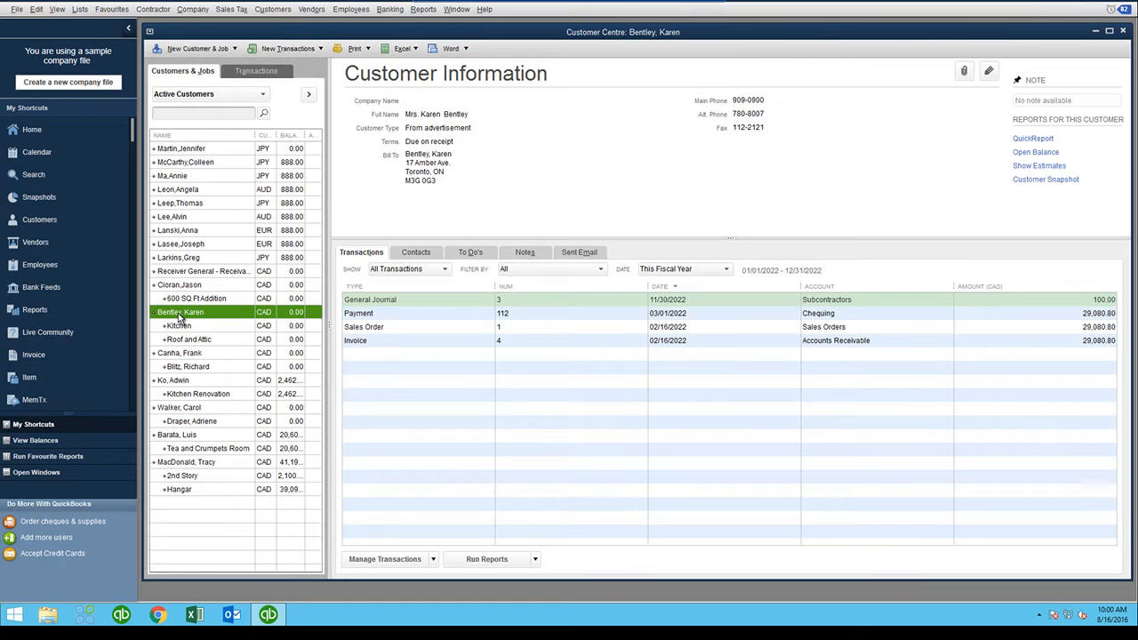
right_click(180, 315)
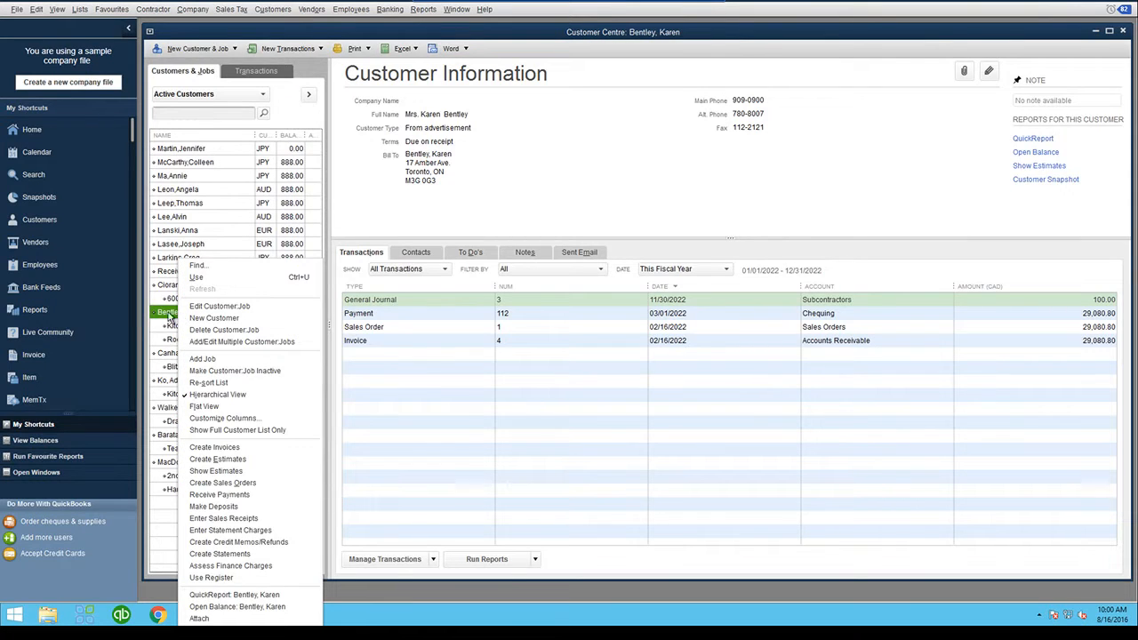
click(206, 361)
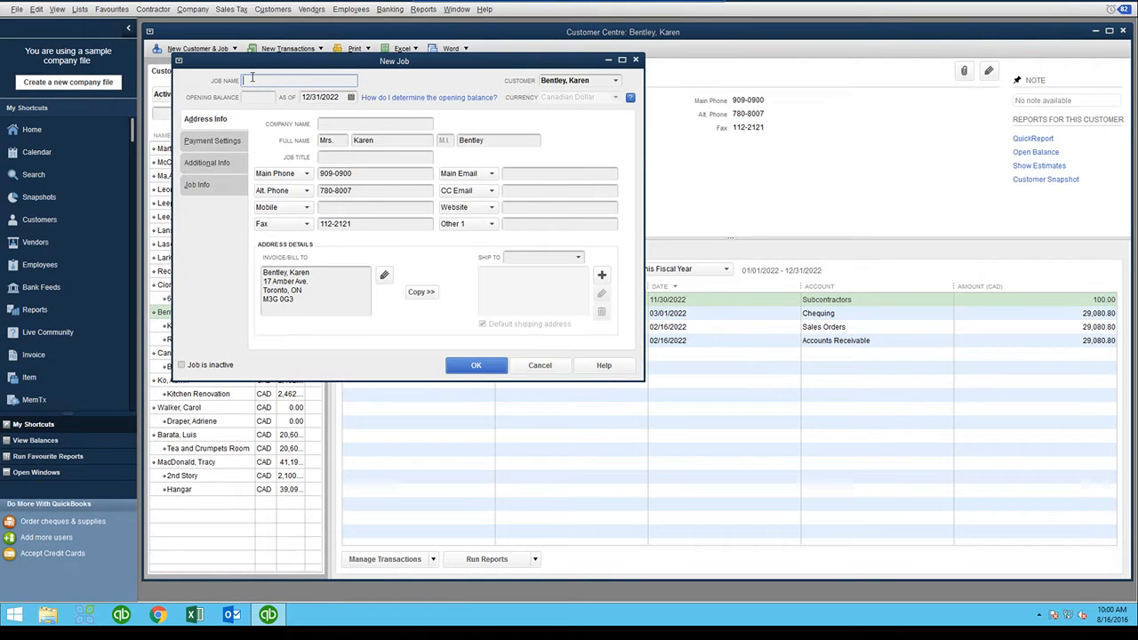
text(Office)
click(476, 367)
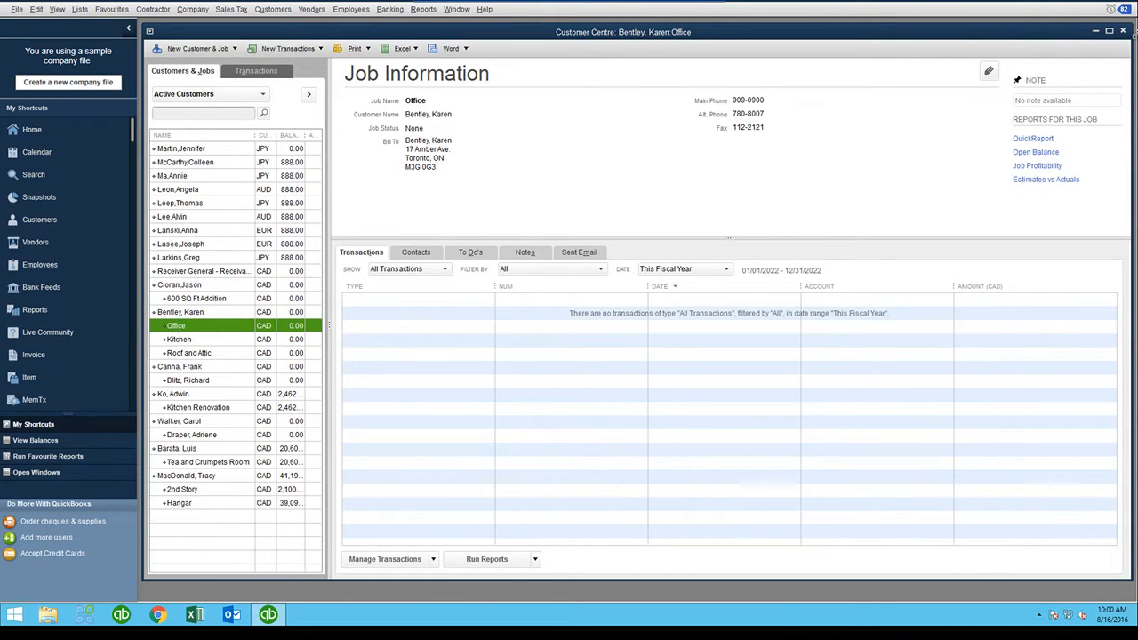
click(1123, 31)
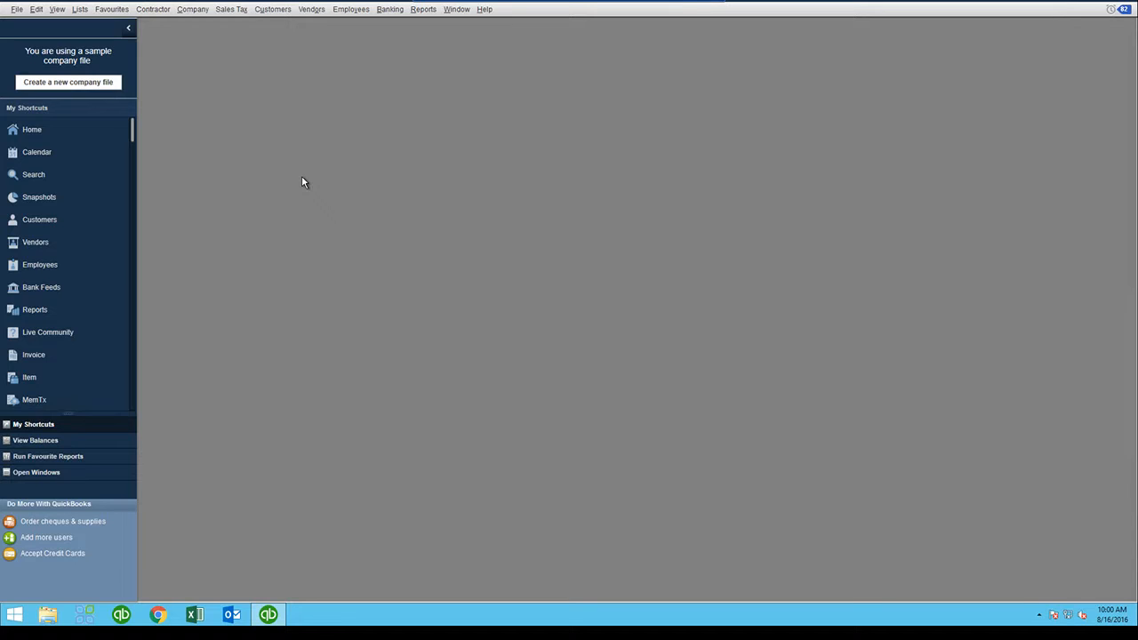
Step: From the maximized Item List, start a new Service item named after the subcontractor
click(80, 10)
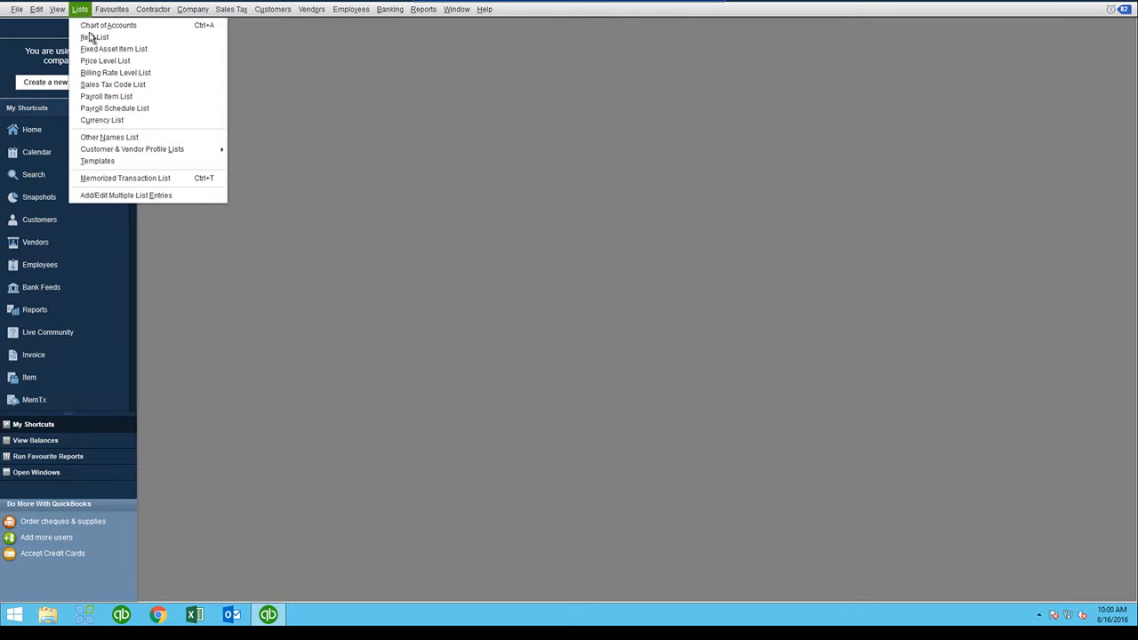
click(93, 37)
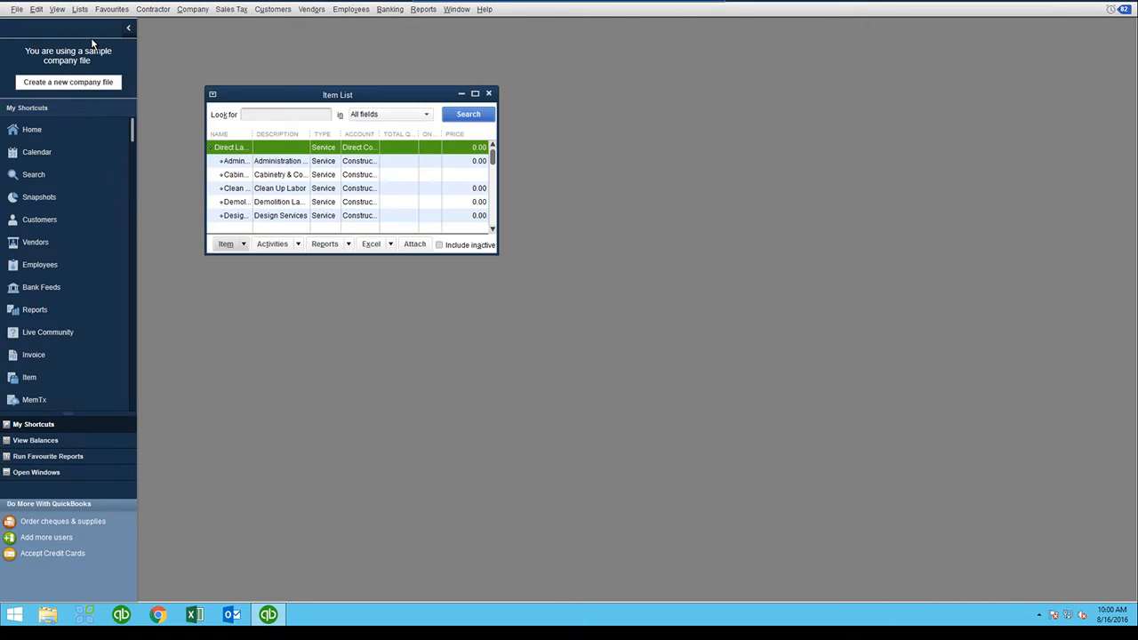
click(475, 93)
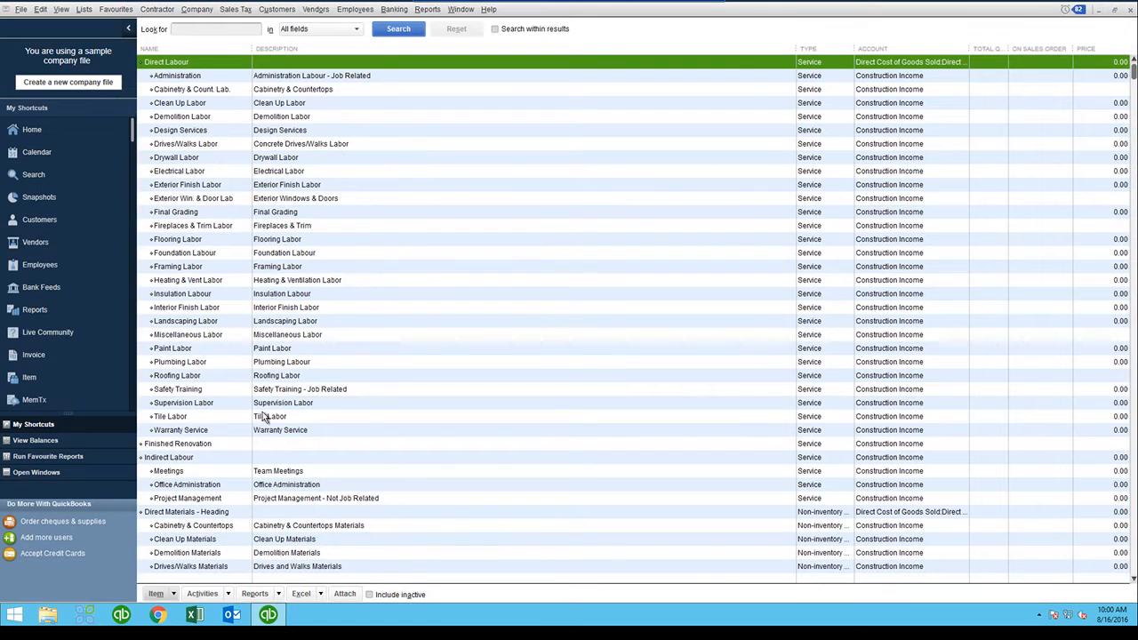
click(158, 594)
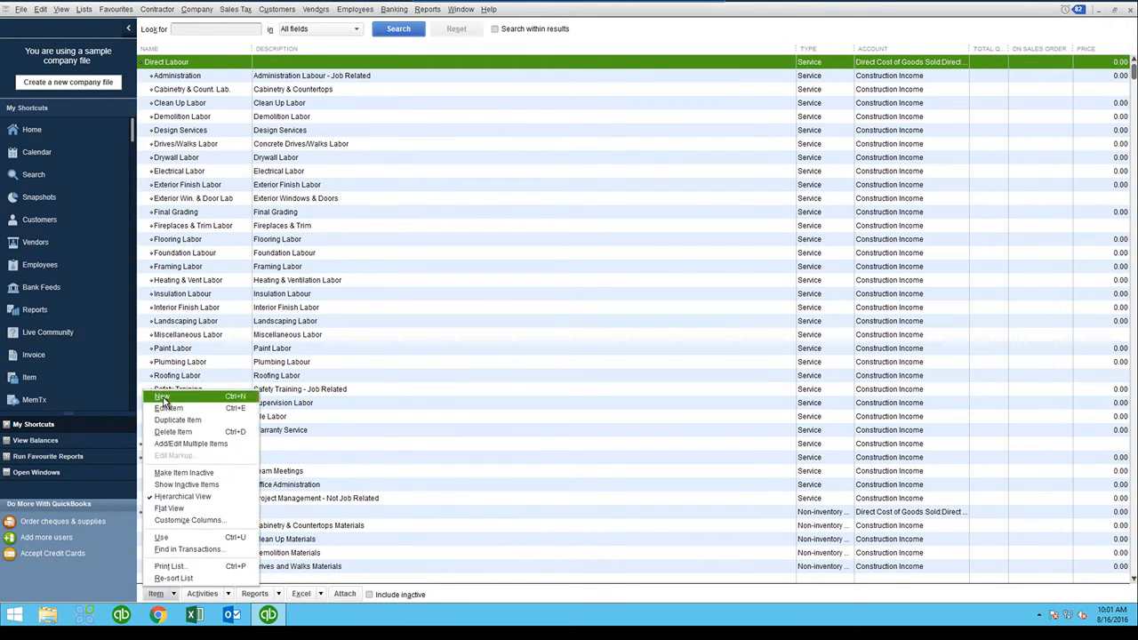
click(162, 396)
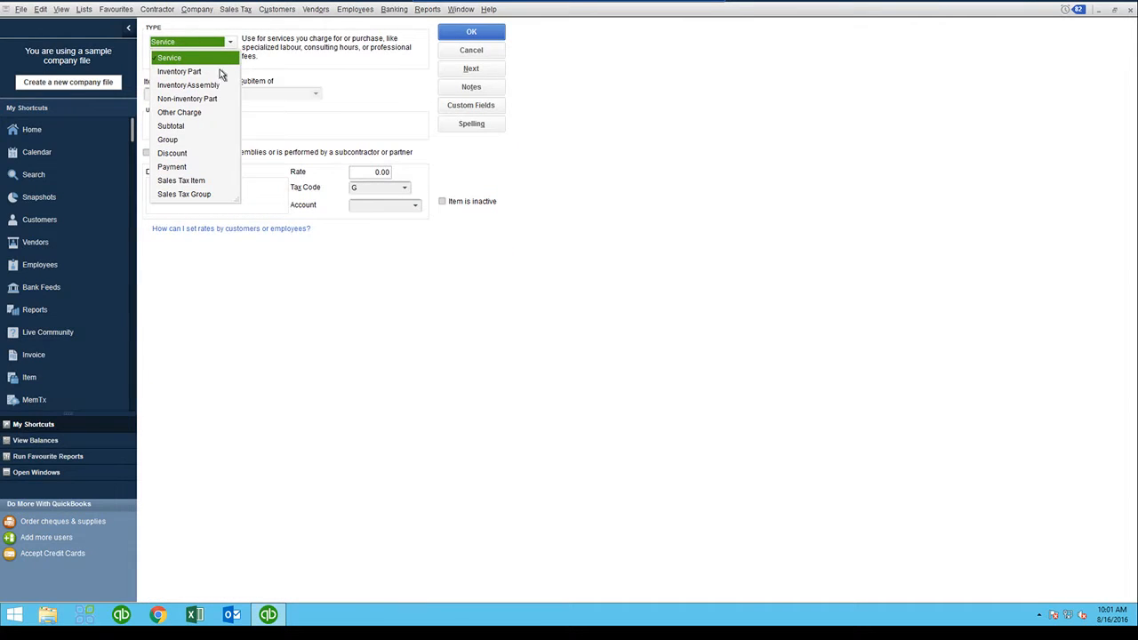
click(169, 58)
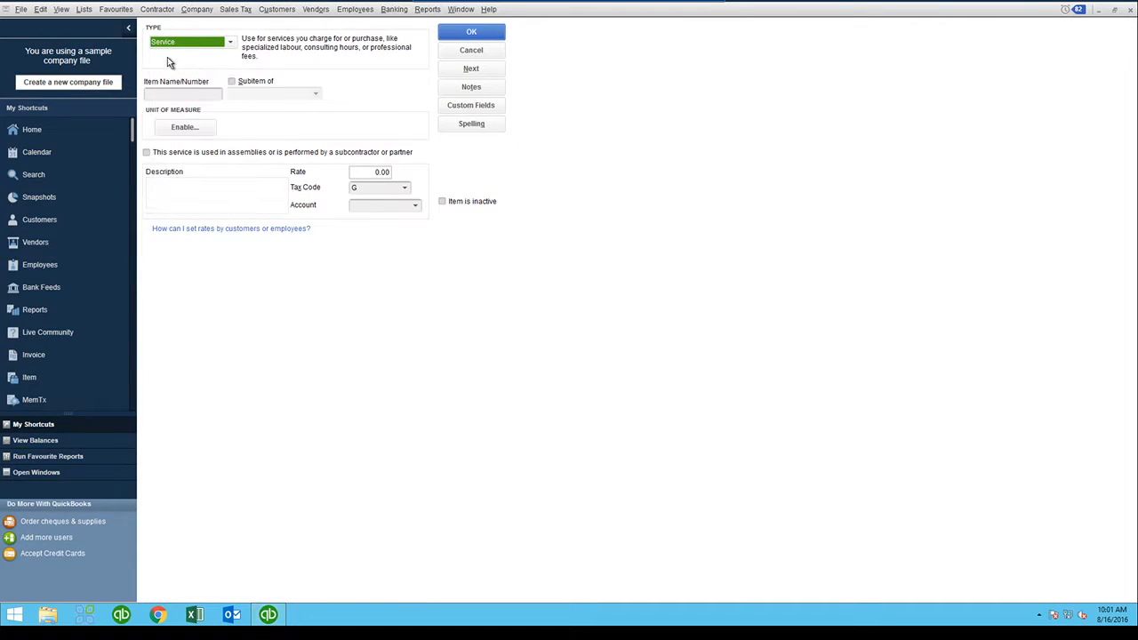
click(169, 93)
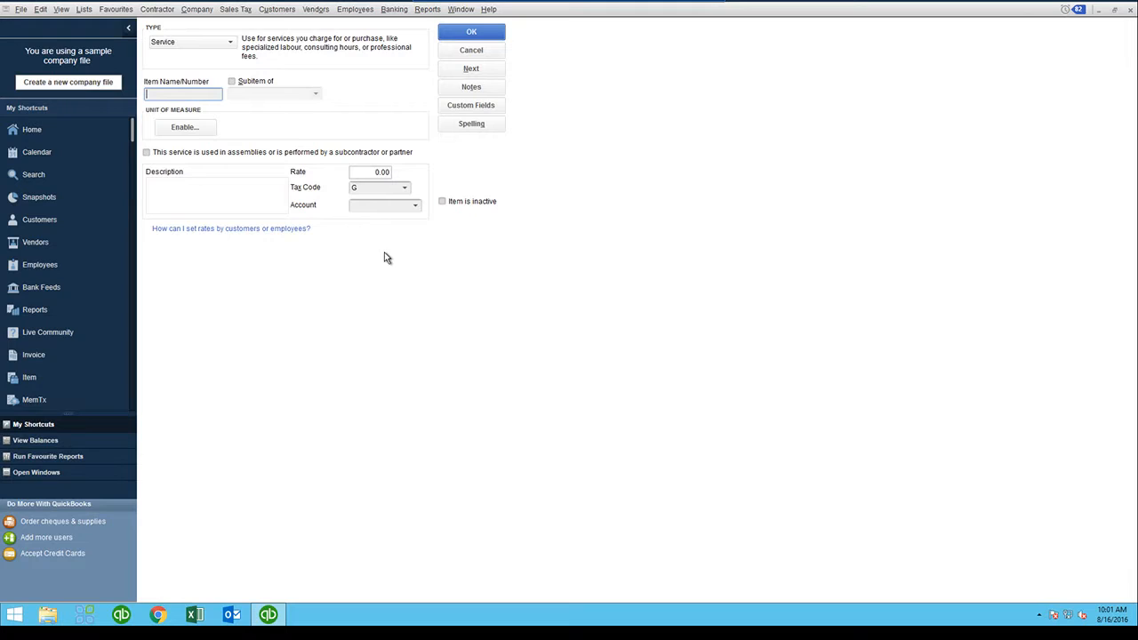
text(Roger Smith)
key(Tab)
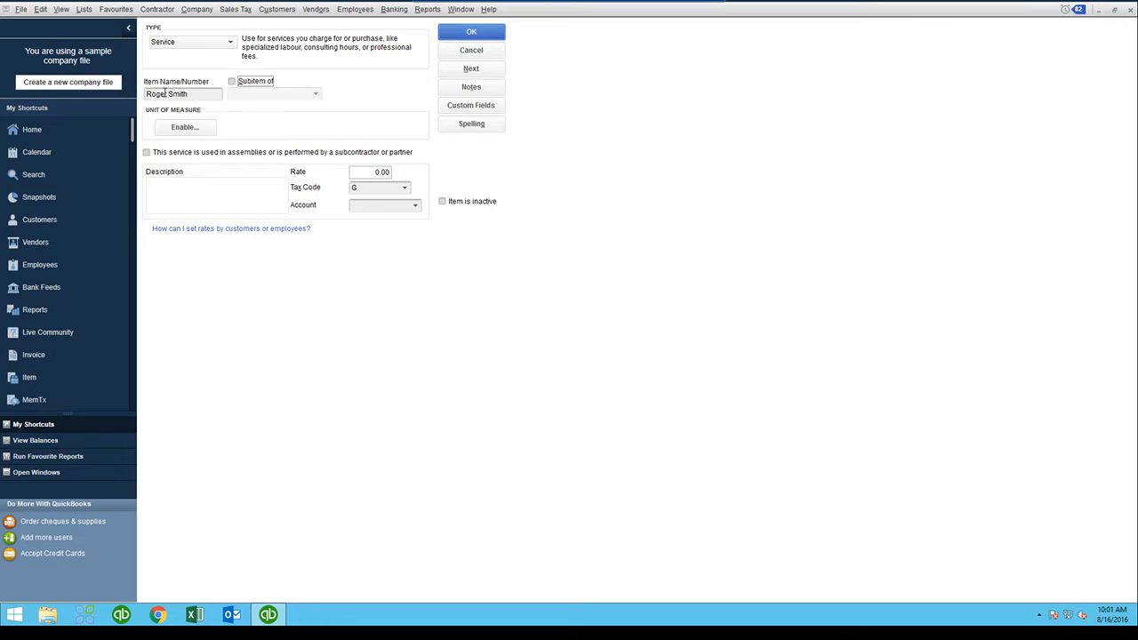
drag(147, 93, 186, 95)
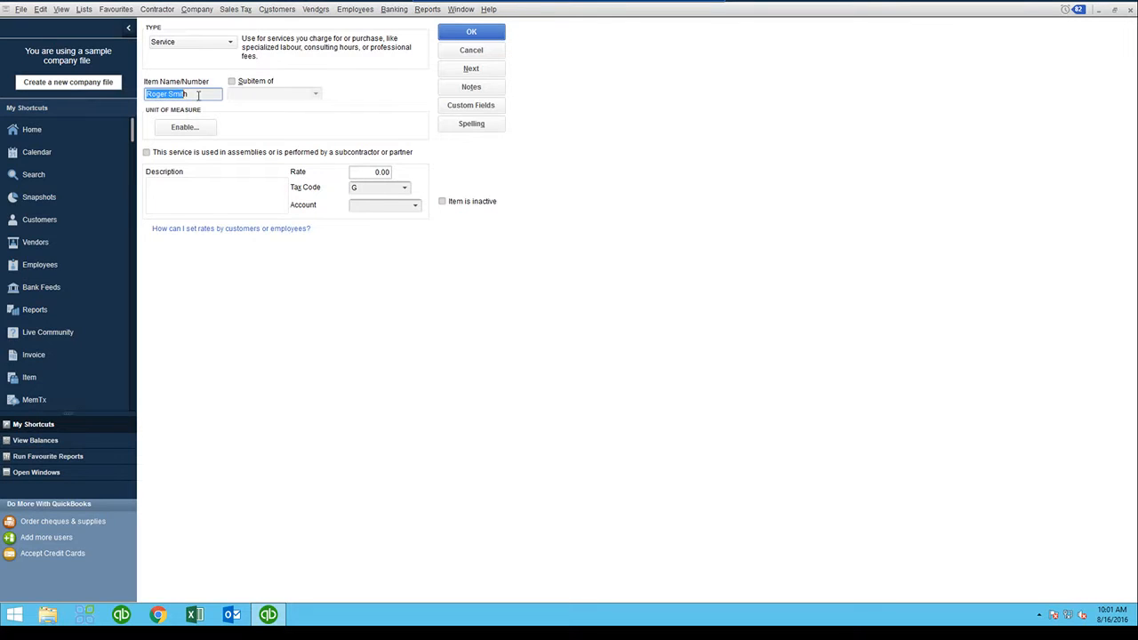
Step: Tick 'used in assemblies or performed by a subcontractor or partner' on the new service item
click(198, 94)
click(147, 154)
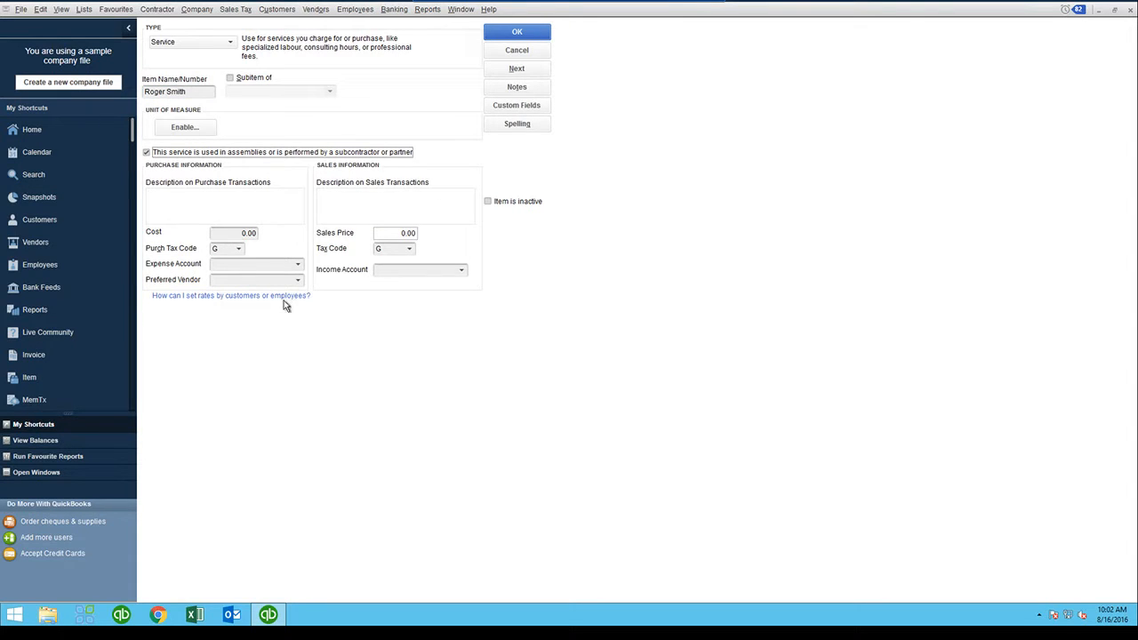
Step: Enter a purchase description naming the subcontractor, cost 50.00, and expense account Subcontractors
click(169, 196)
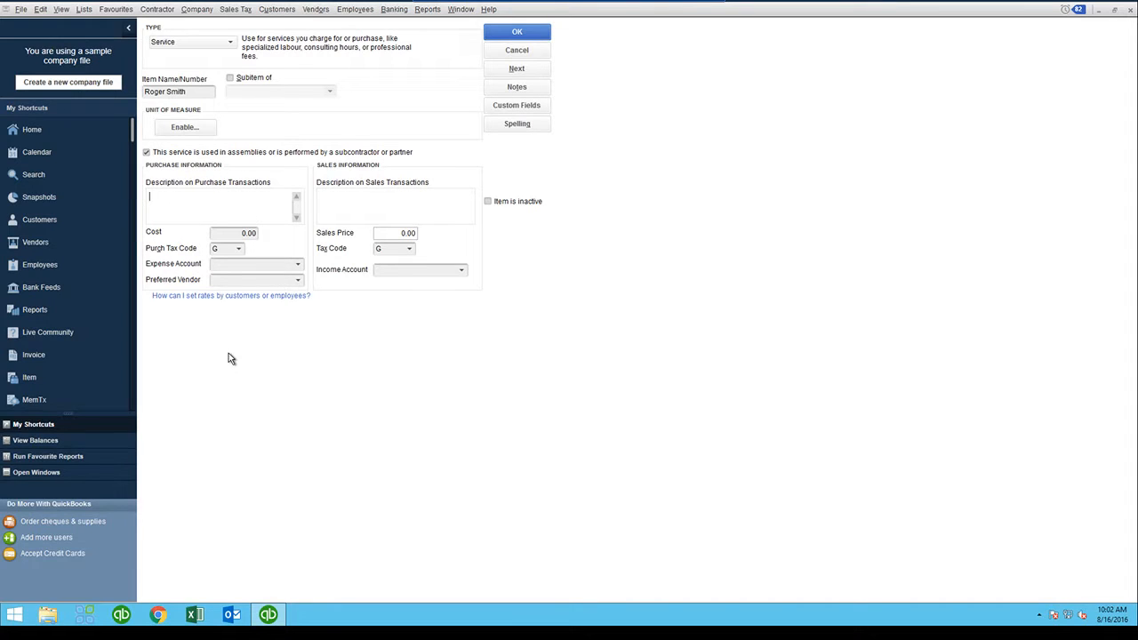
text(Services provided by Roger Smith)
key(Tab)
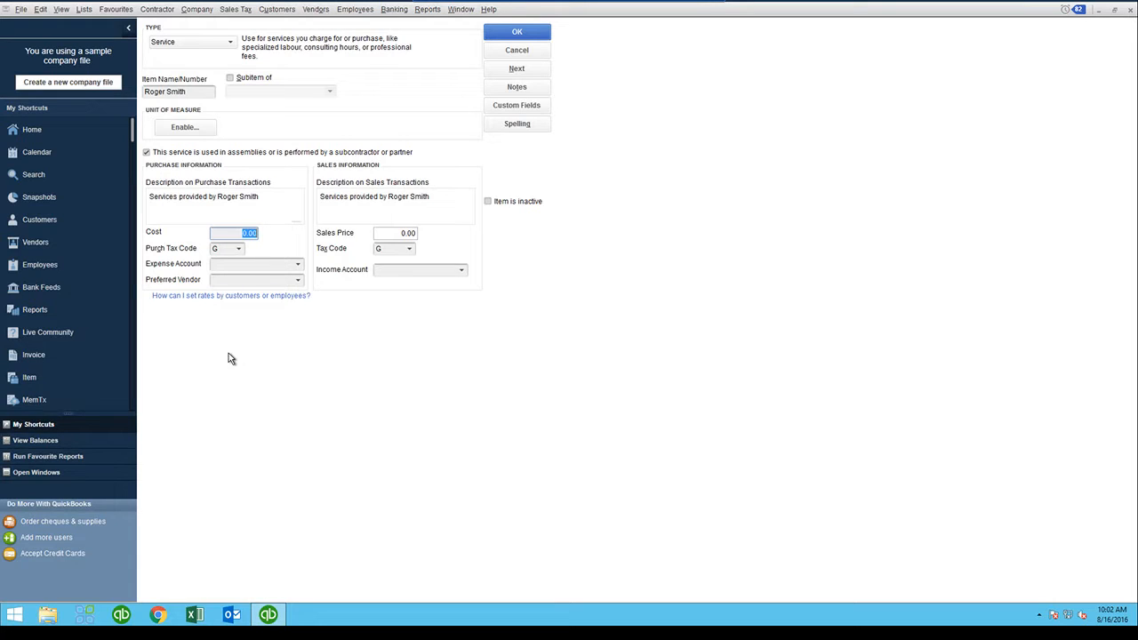
text(50)
key(Tab)
key(Tab)
click(298, 265)
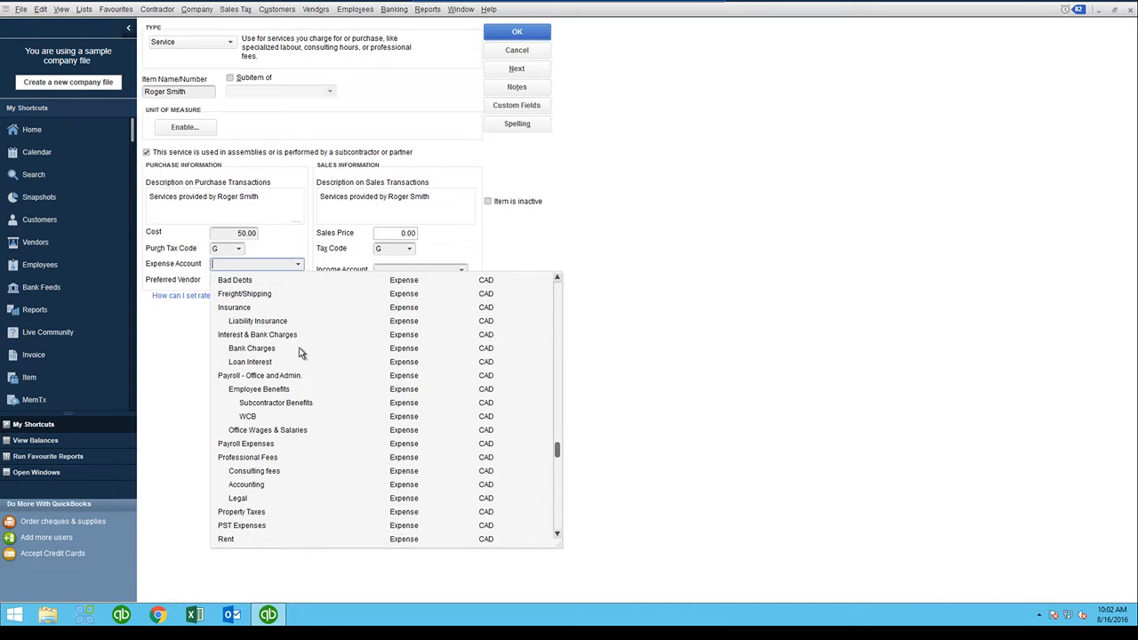
scroll(290, 398, up, 6)
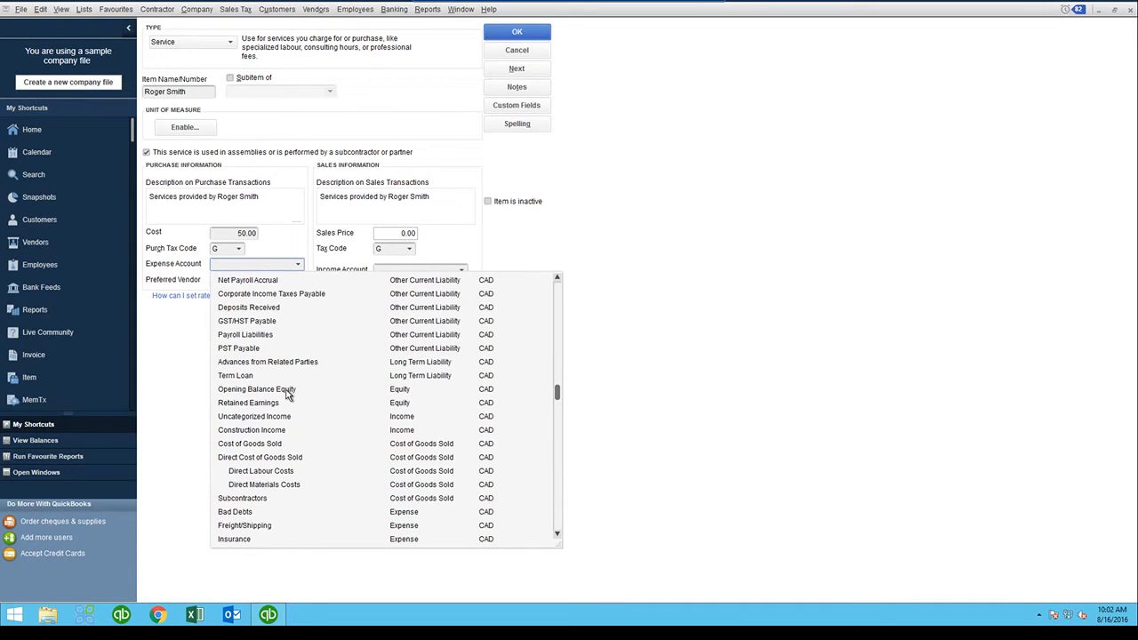
scroll(285, 383, down, 1)
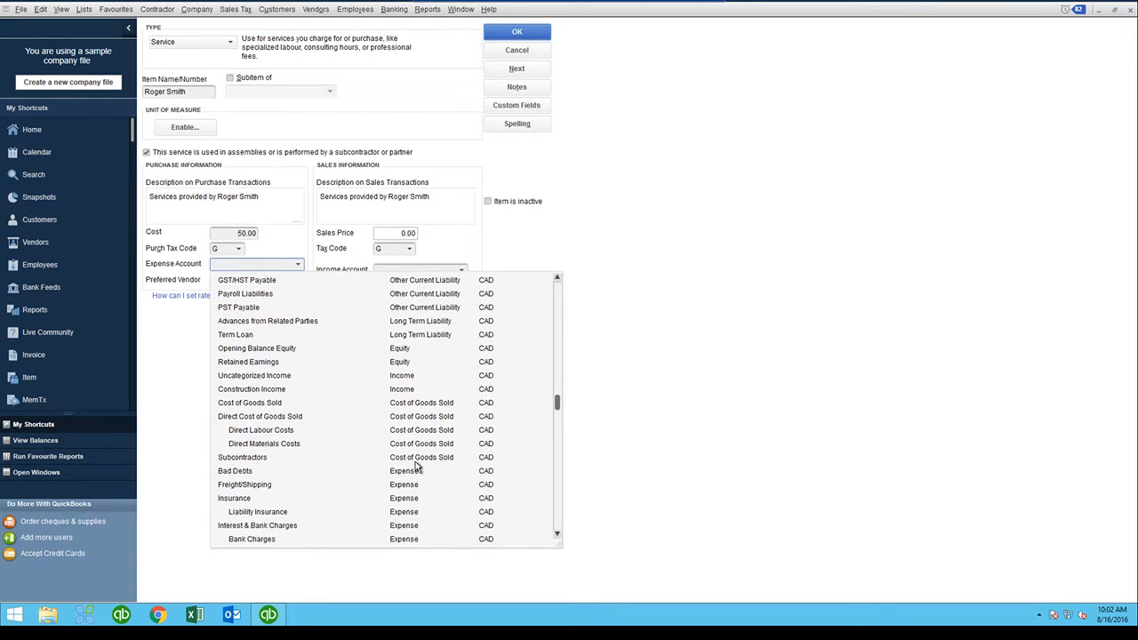
click(250, 458)
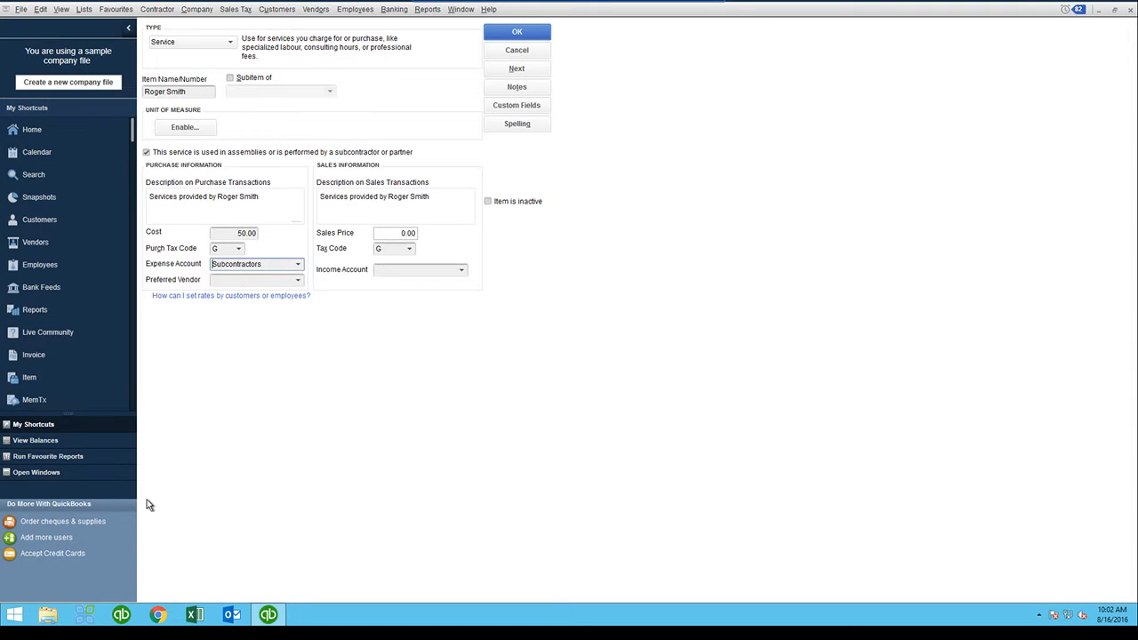
Step: Set sales price 75.00 with Construction Income account, save the item, and close the Item List
click(449, 199)
click(401, 233)
double_click(402, 233)
text(75)
key(Tab)
key(Tab)
click(463, 271)
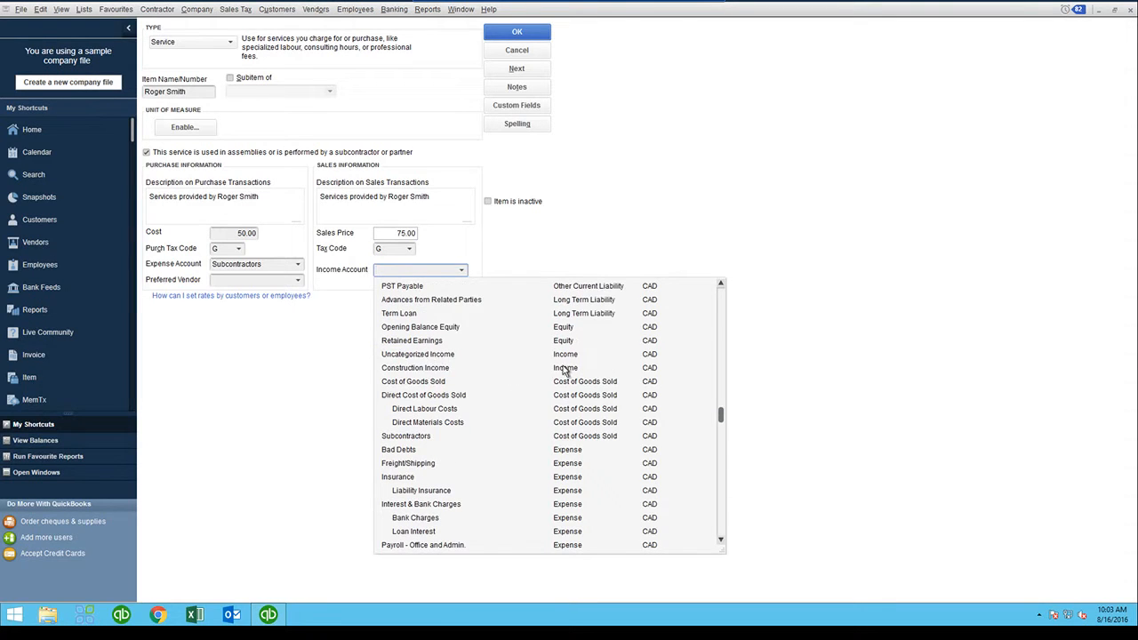
scroll(570, 370, up, 1)
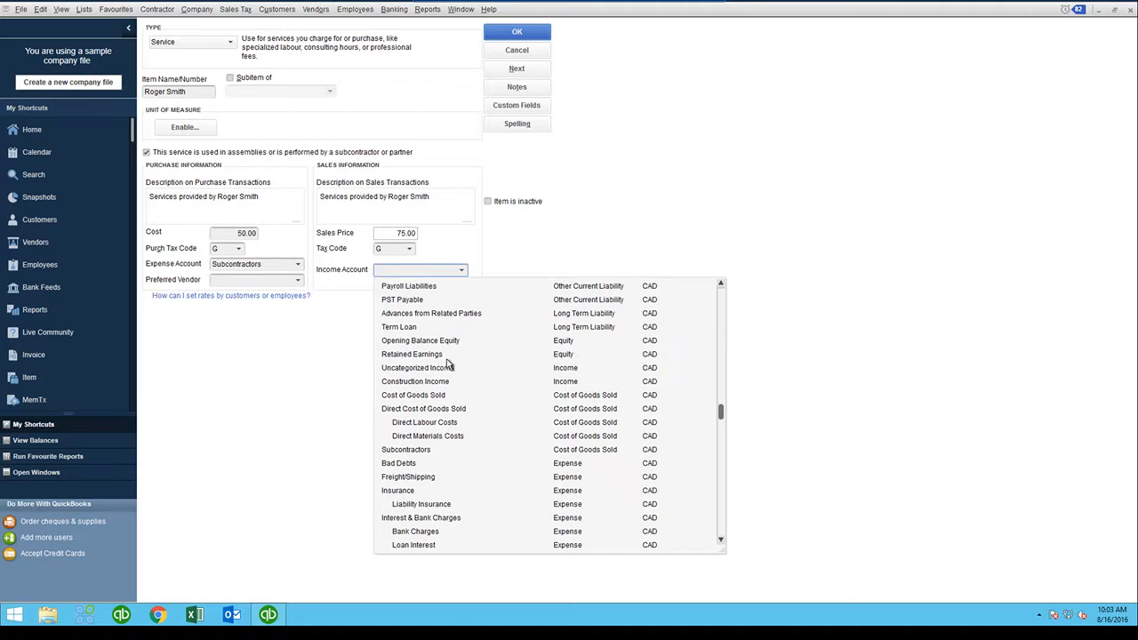
click(402, 386)
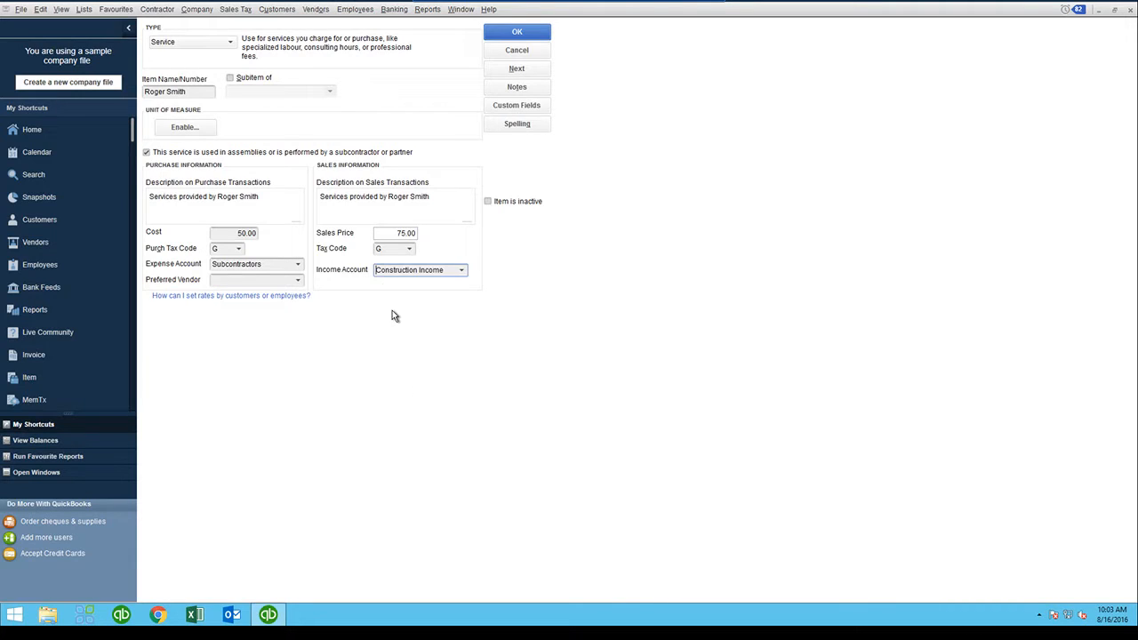
click(519, 33)
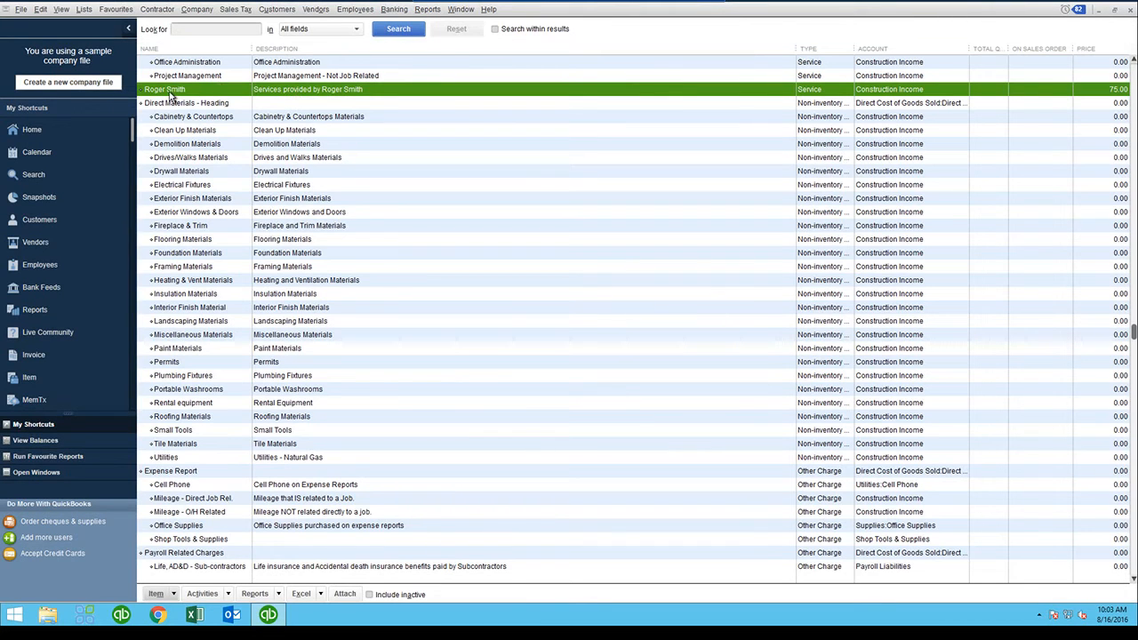
click(1133, 10)
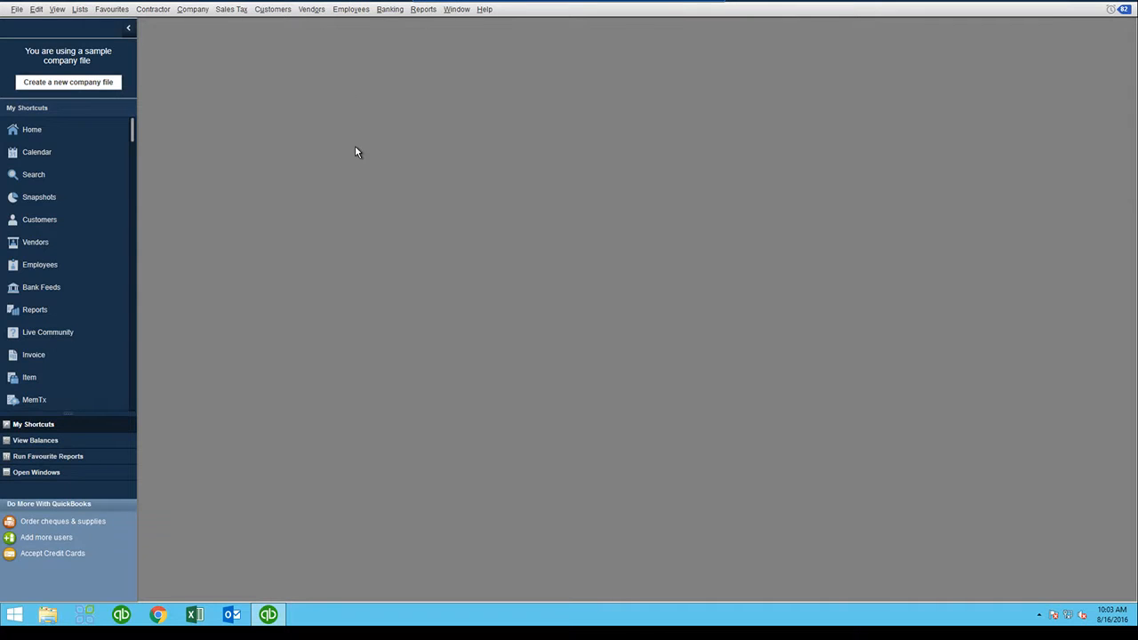
Step: Start a maximized bill from the subcontractor vendor with reference number 654
click(312, 11)
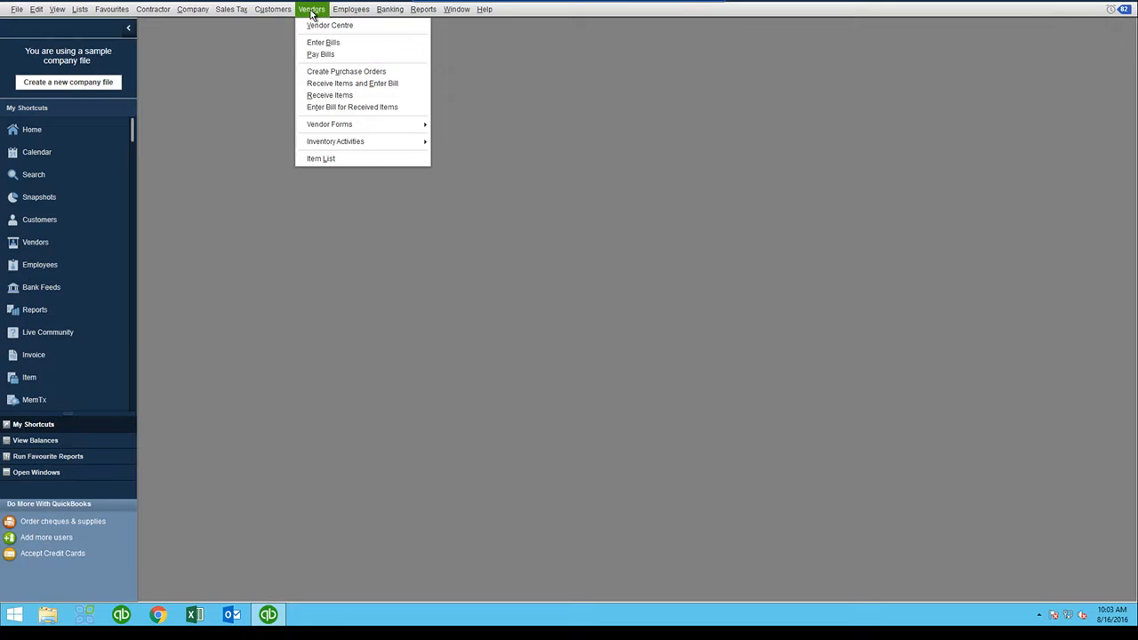
click(320, 42)
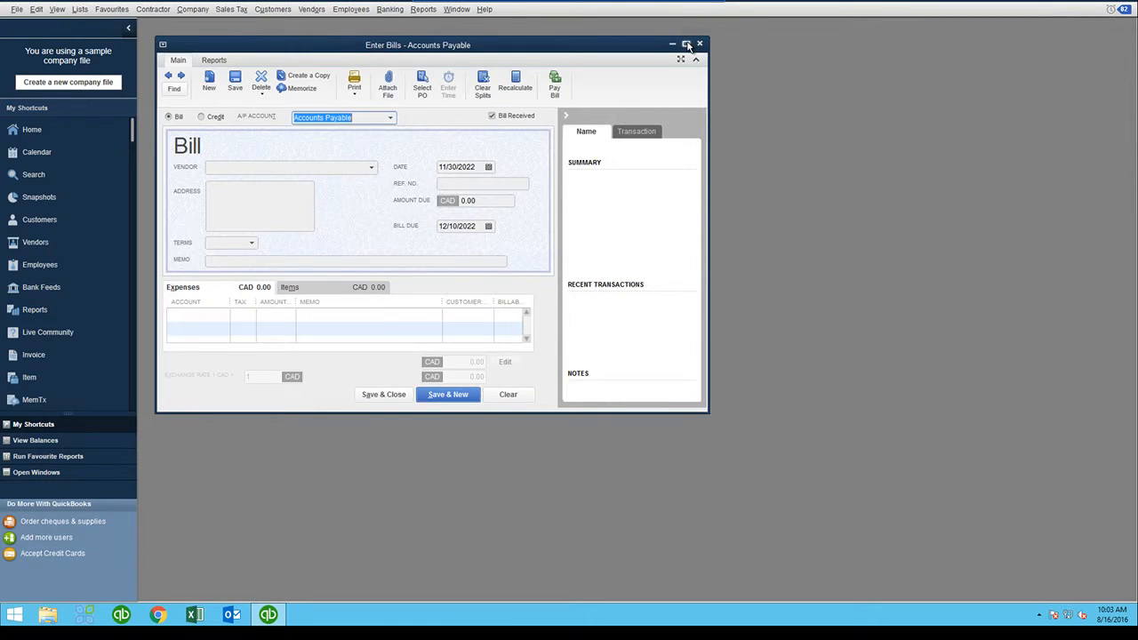
click(686, 40)
click(223, 133)
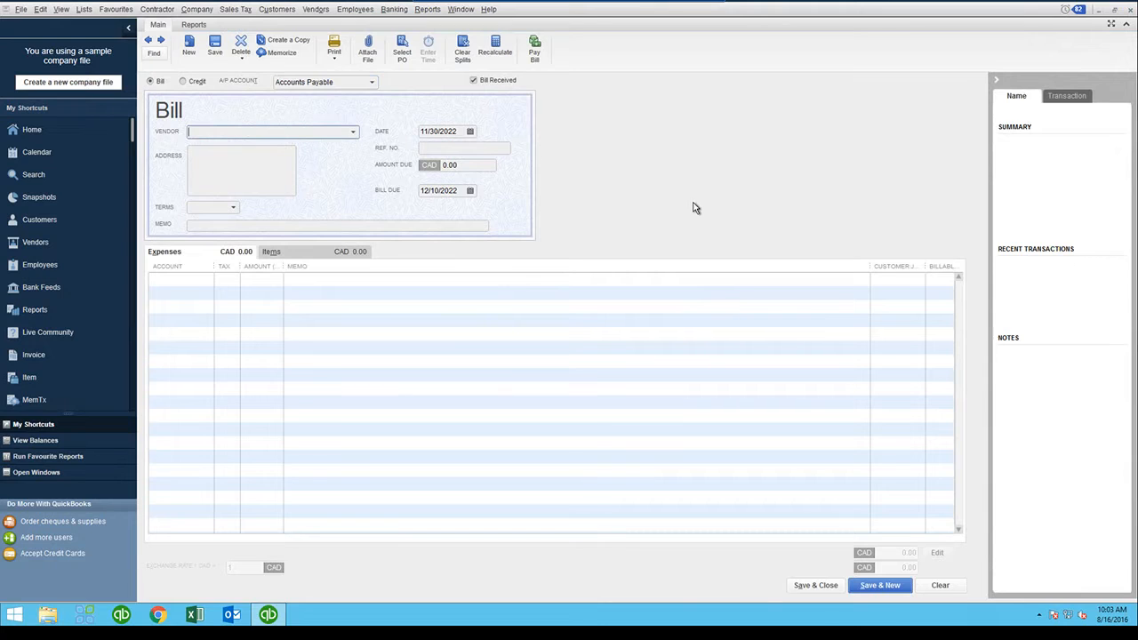
text(Roger's and Company CA's)
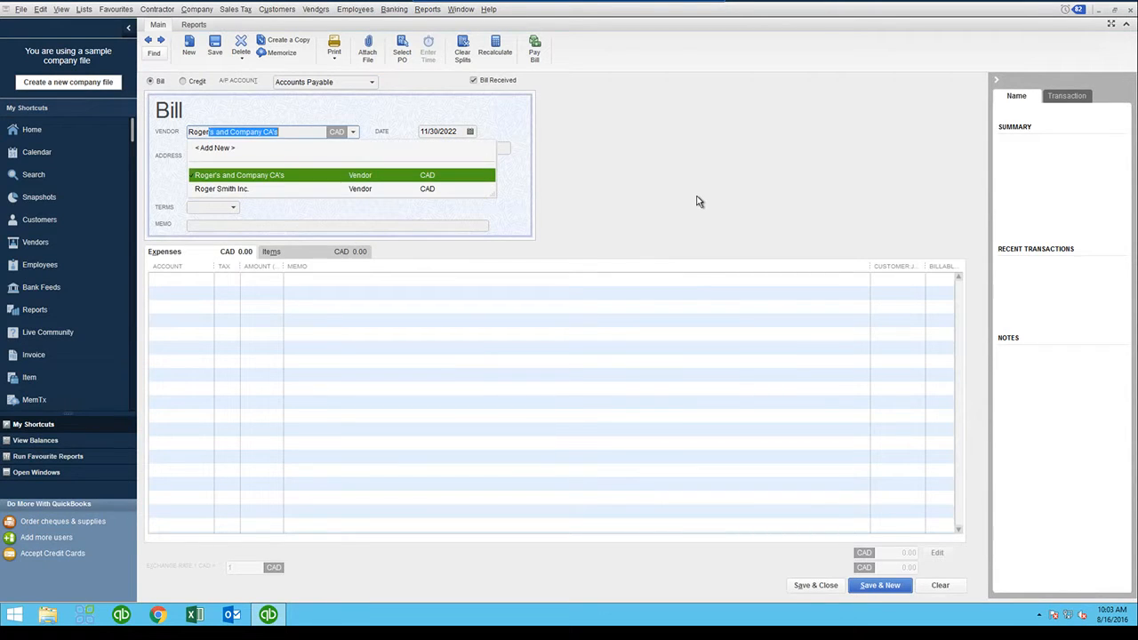
key(Down)
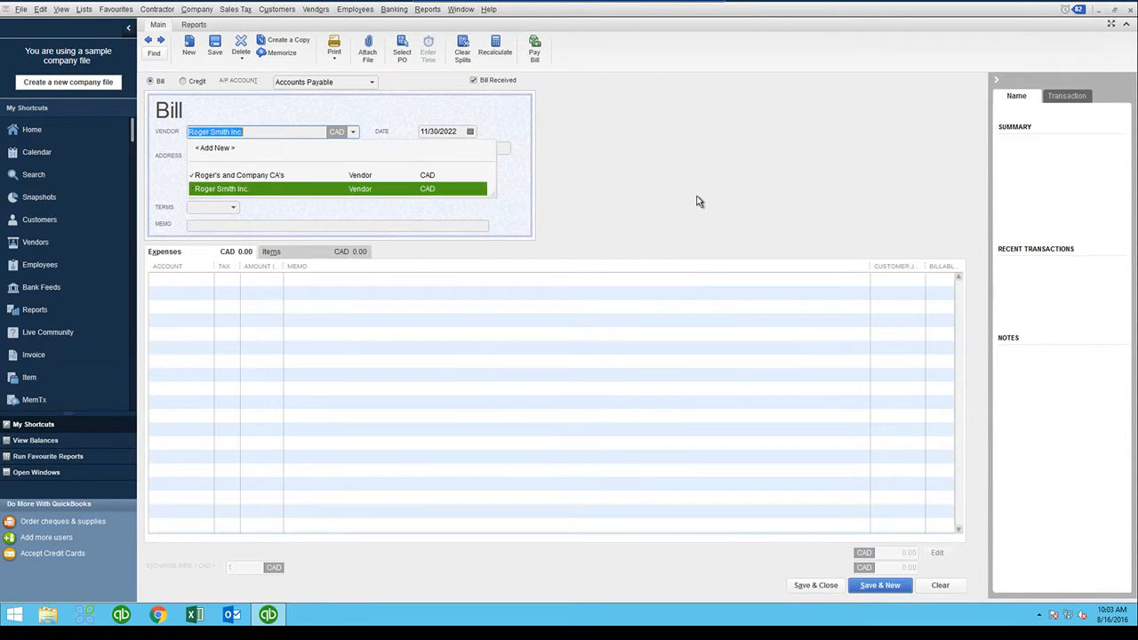
key(Tab)
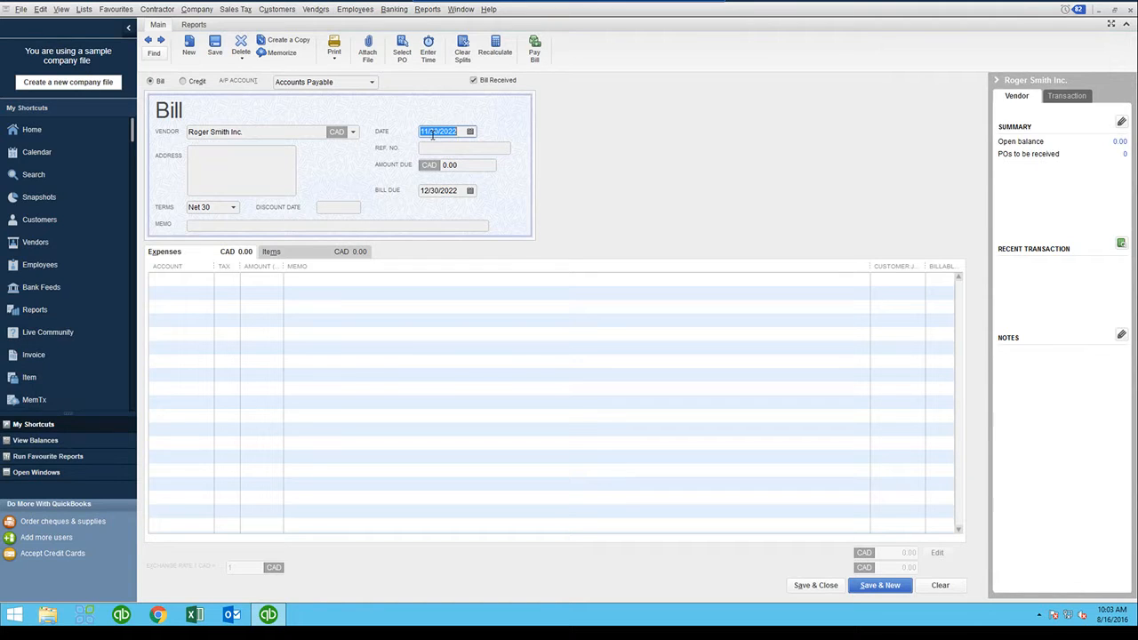
click(426, 150)
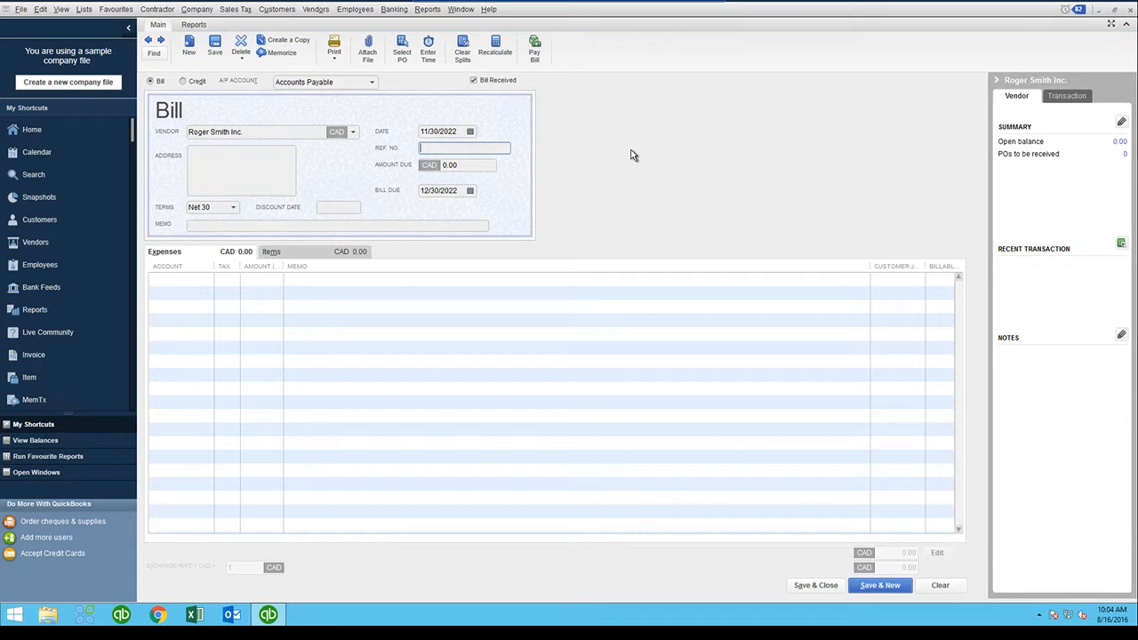
text(654)
Step: On the Items tab, add the subcontractor service with '. Nov, 2022' appended and quantity 10
click(172, 283)
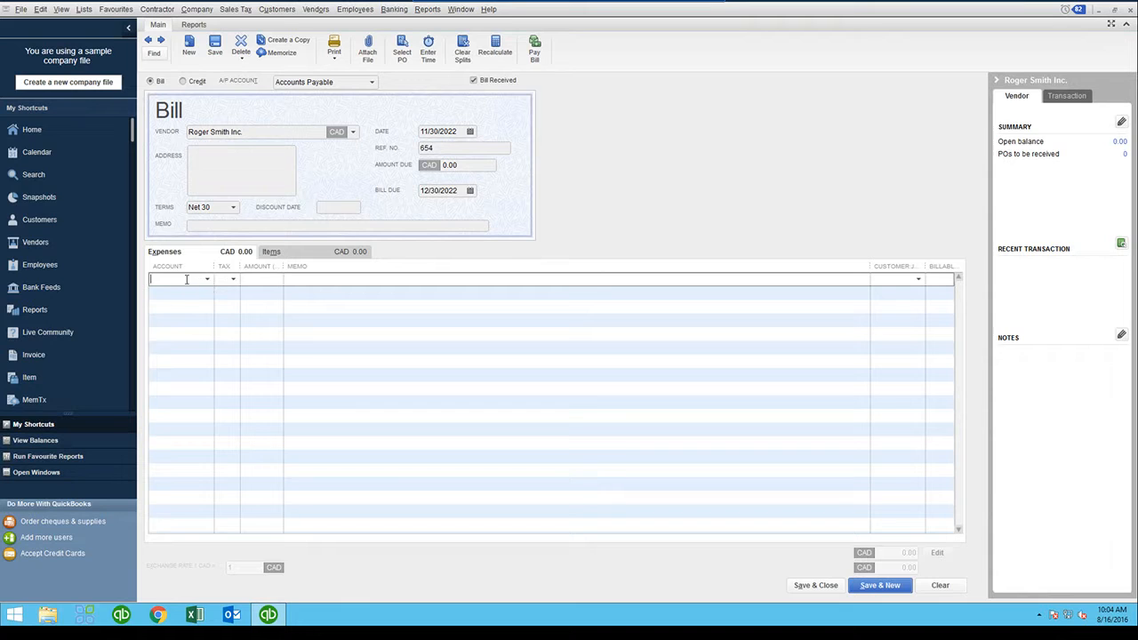
click(208, 280)
scroll(236, 394, down, 3)
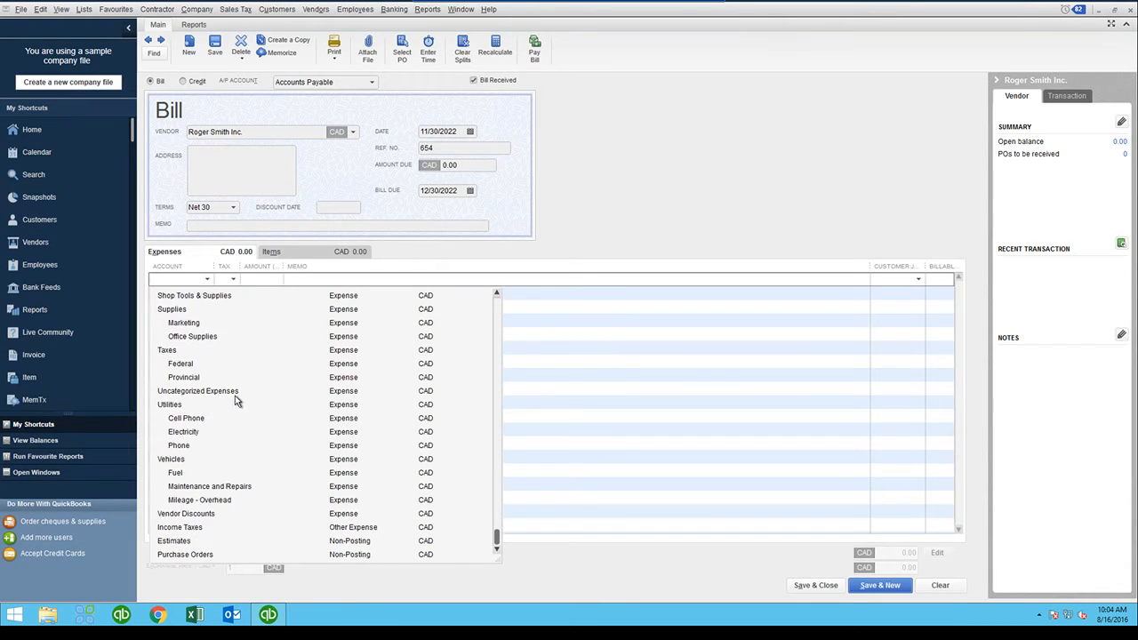
scroll(223, 374, up, 4)
click(185, 281)
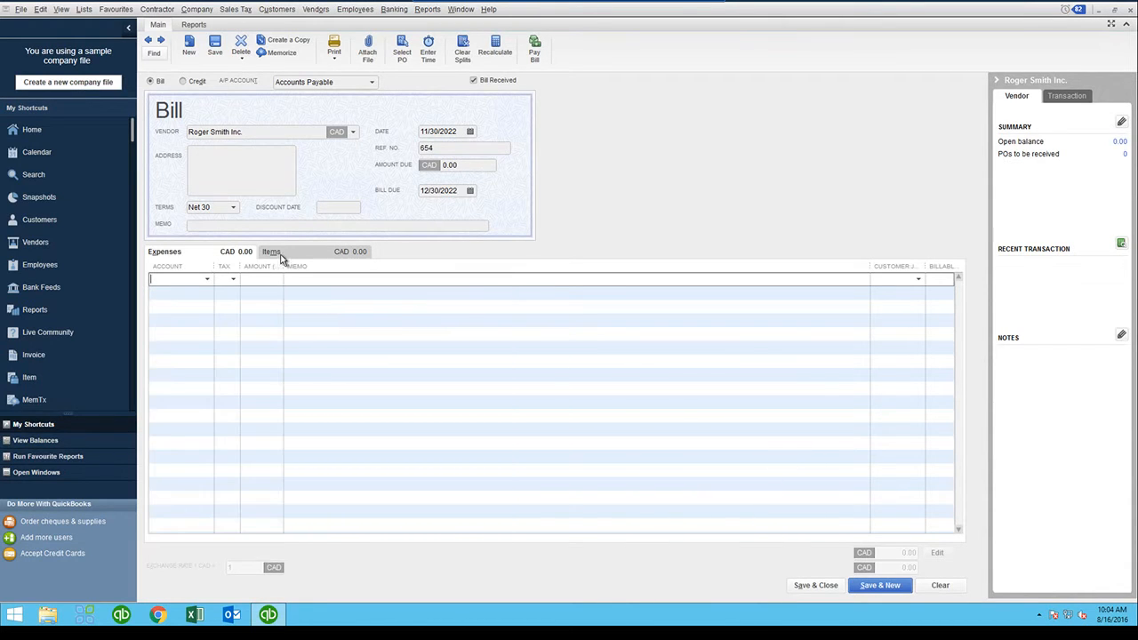
click(296, 254)
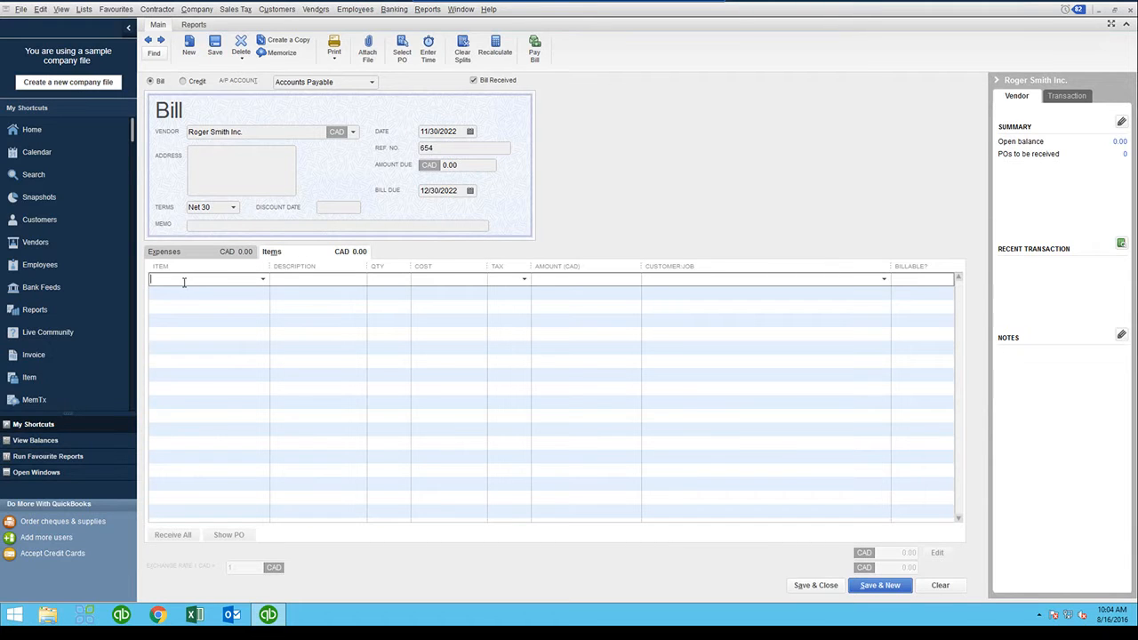
text(Roge)
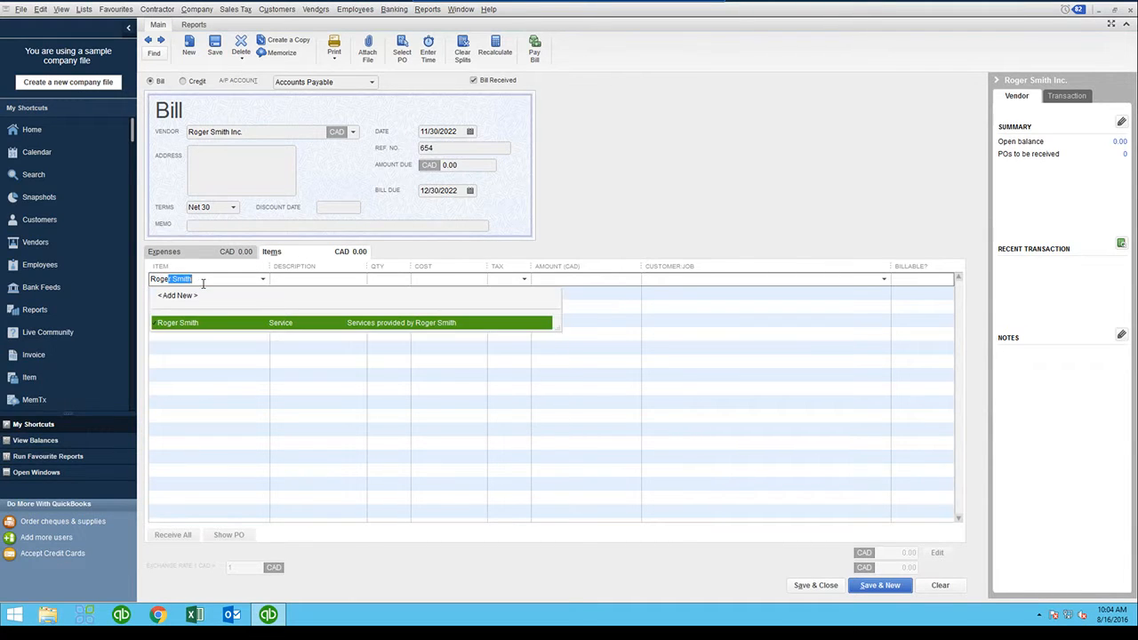
text(r)
key(Tab)
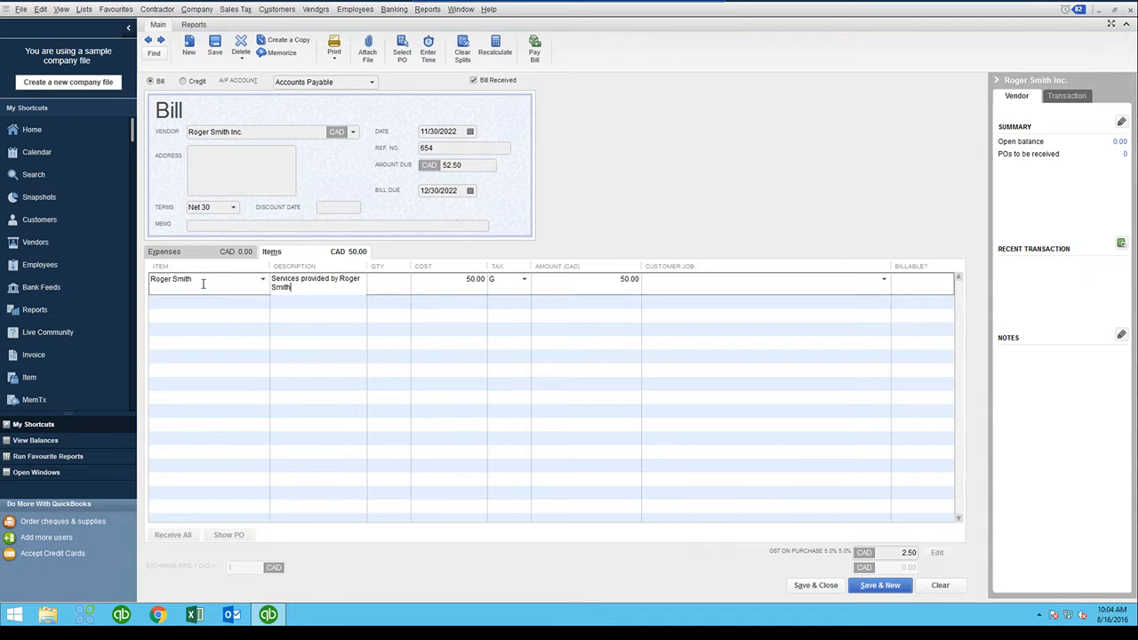
text(.)
text( Nov)
text(, 2022)
key(Tab)
text(10)
key(Tab)
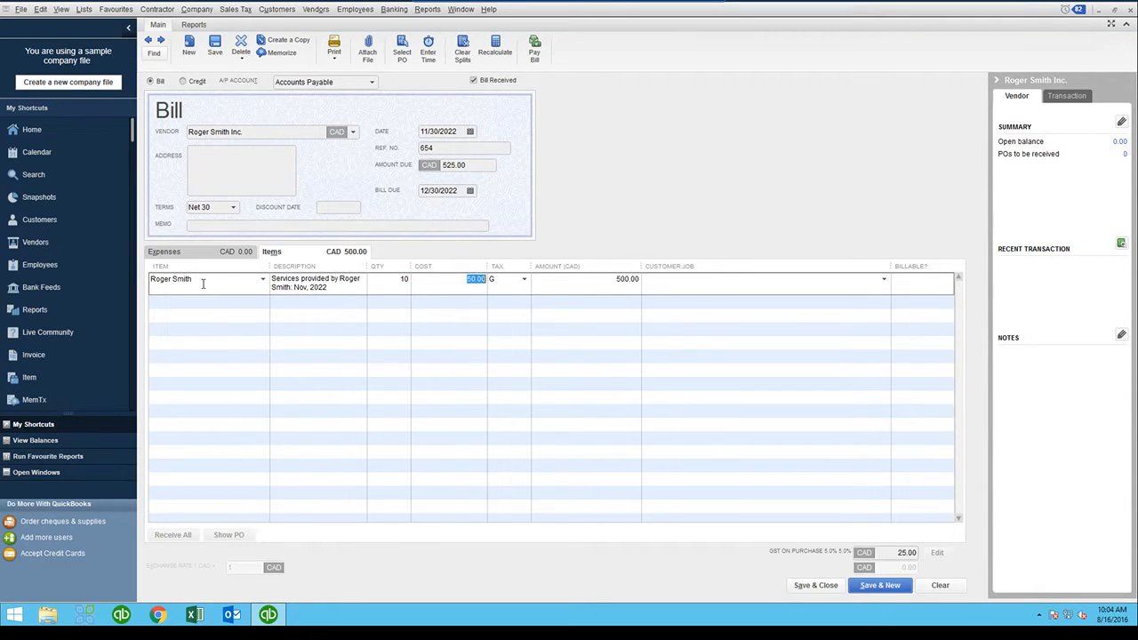
click(466, 279)
Step: Charge the bill line as billable to the customer's Office job
click(686, 282)
text(off)
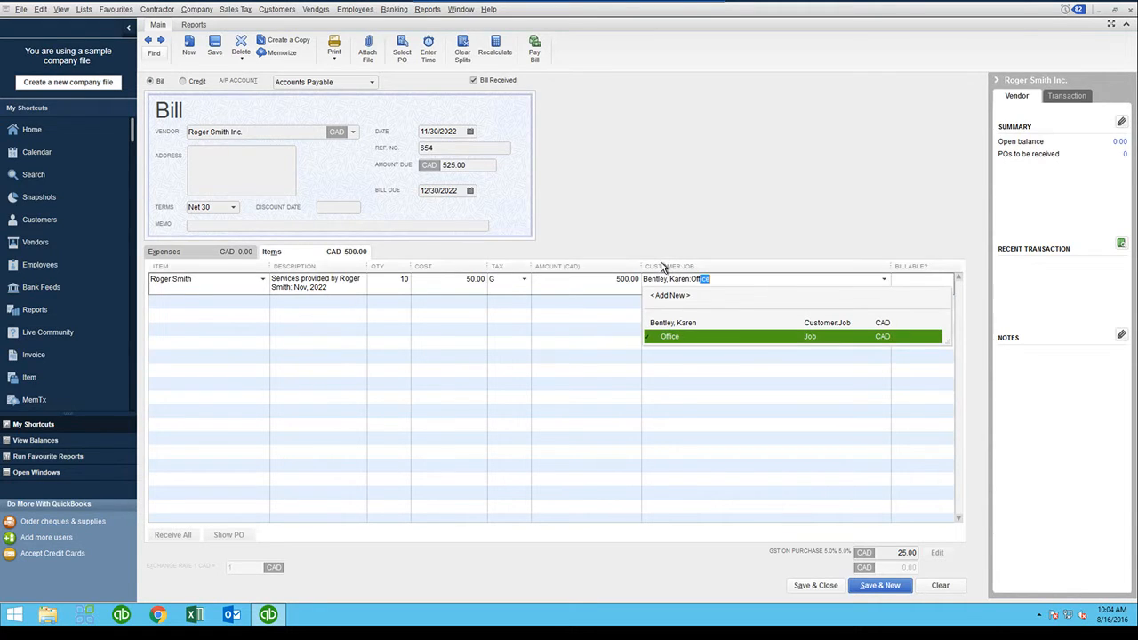
key(Tab)
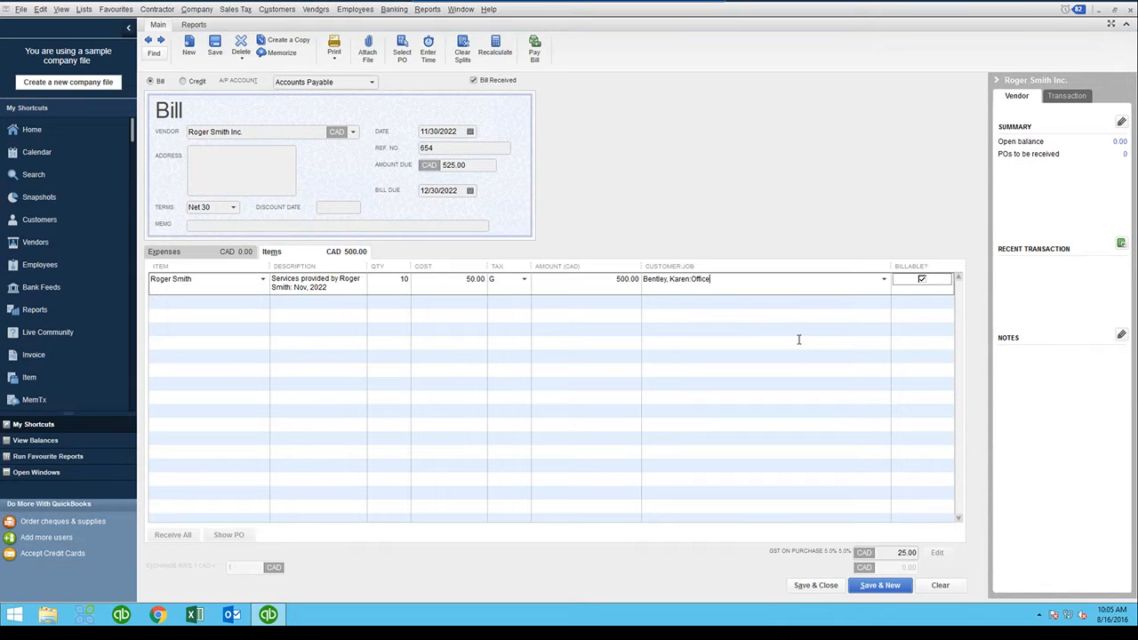
key(Tab)
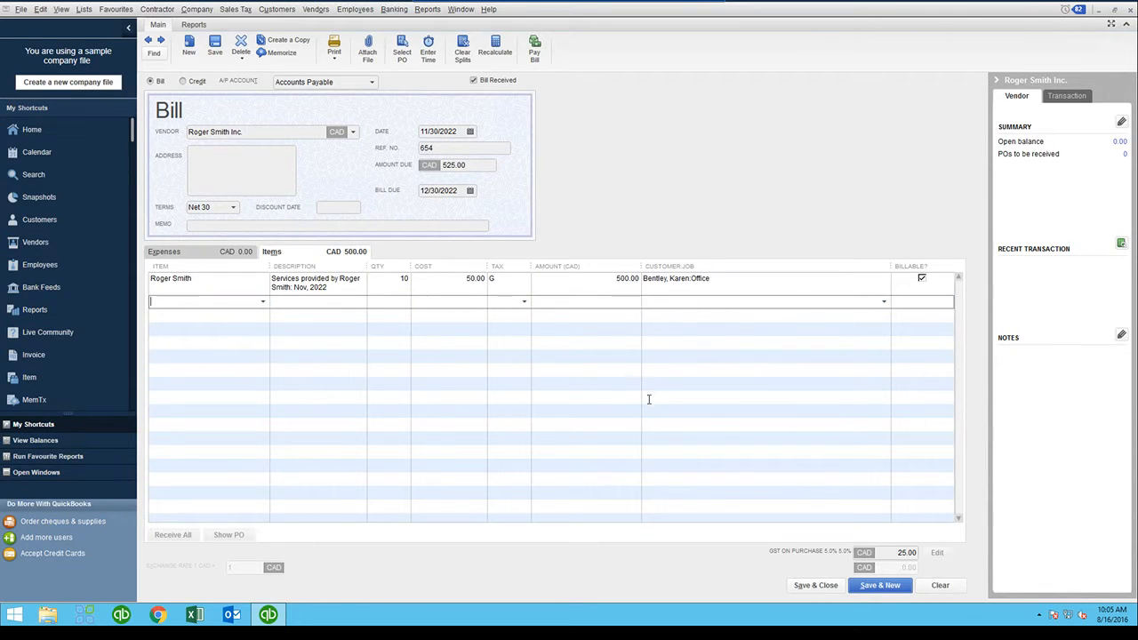
click(683, 279)
Step: Copy the line description into the bill's memo and save and close the bill
click(298, 294)
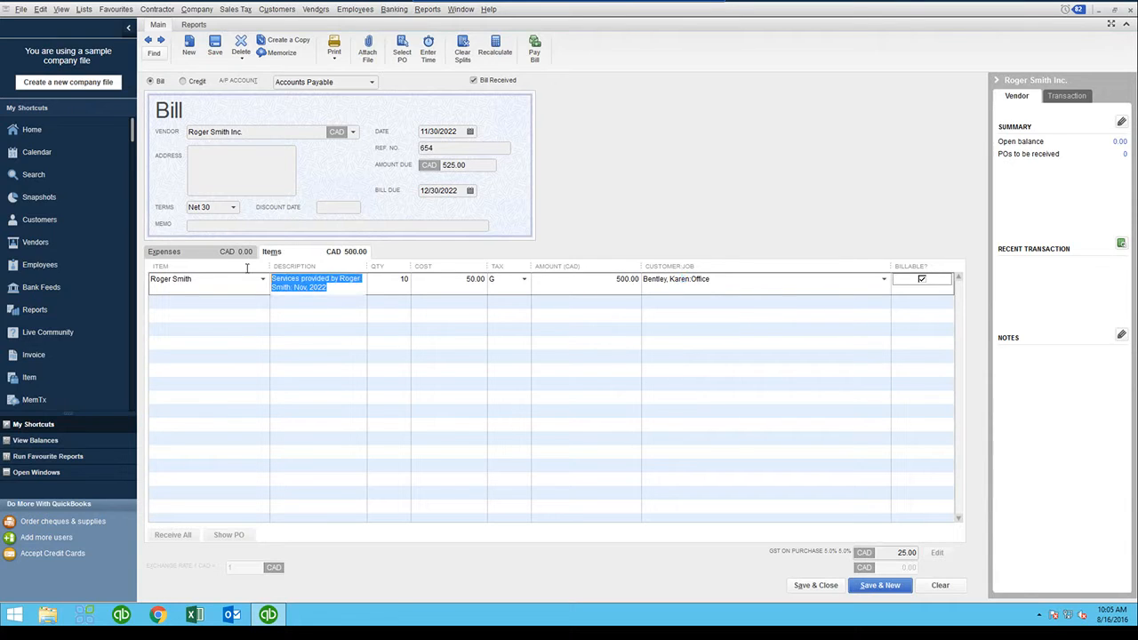
key(ctrl+c)
click(263, 226)
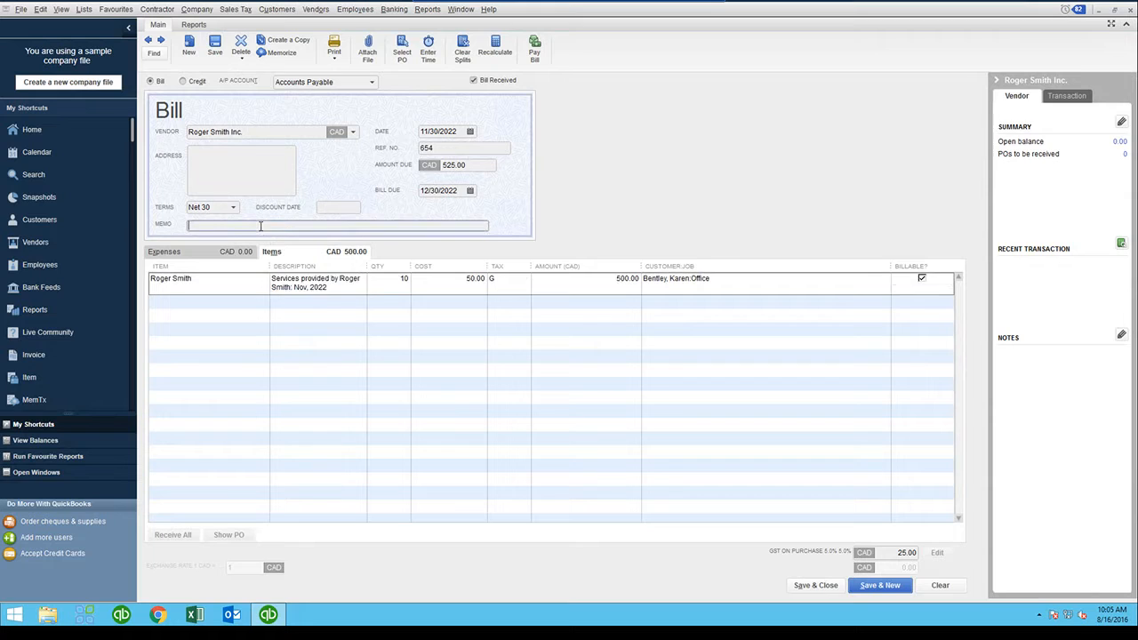
key(ctrl+v)
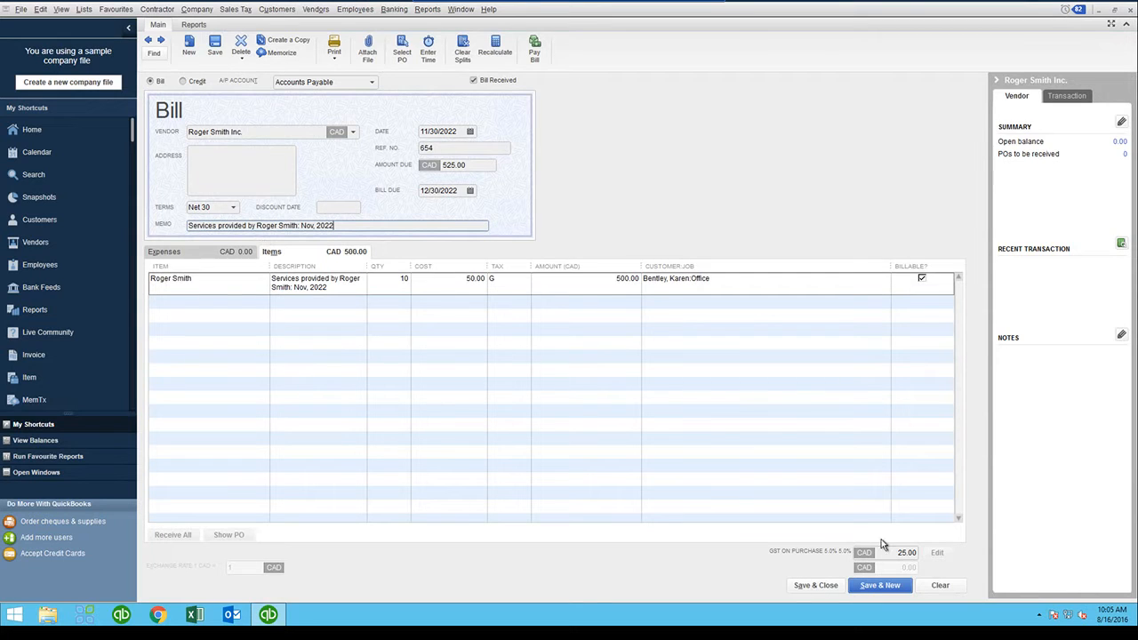
click(812, 587)
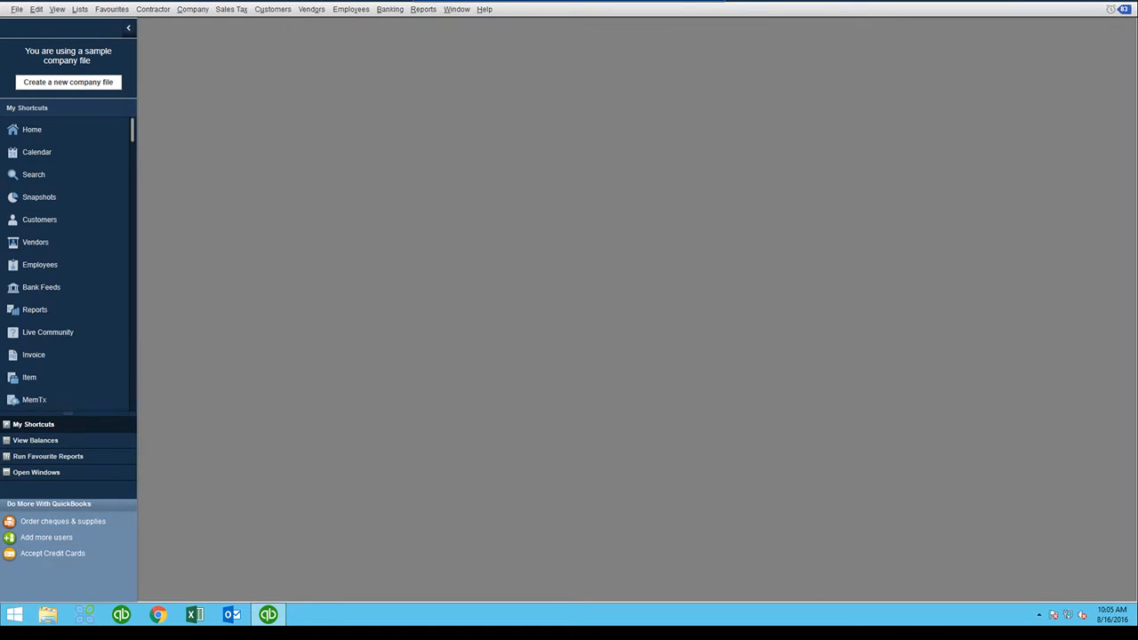
Step: Start a maximized invoice for the customer's Office job
click(277, 10)
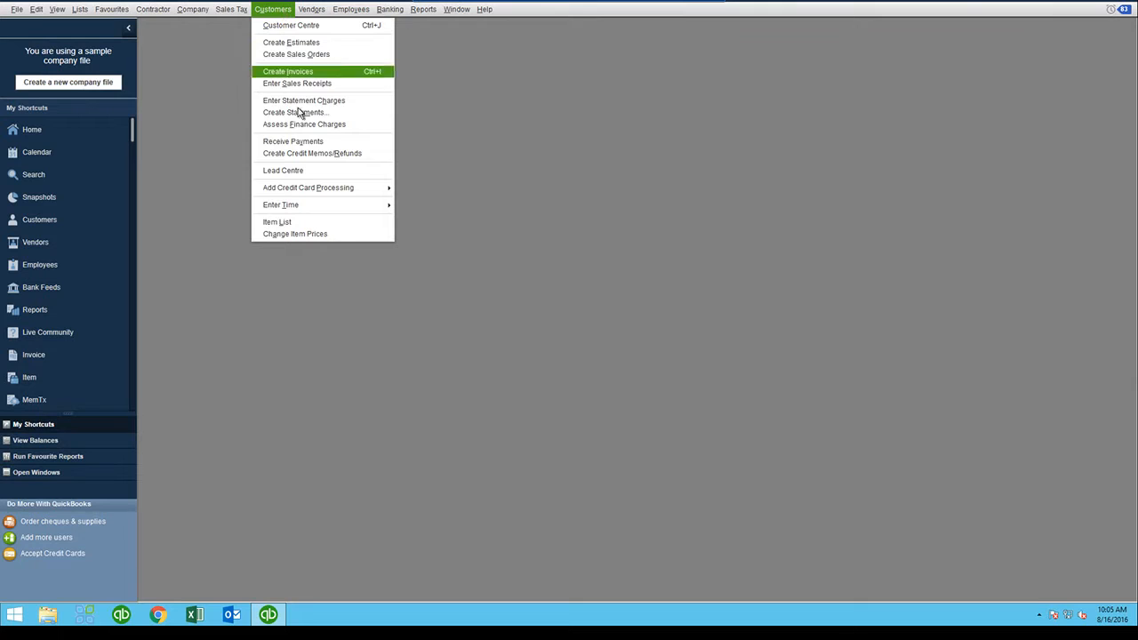
click(289, 71)
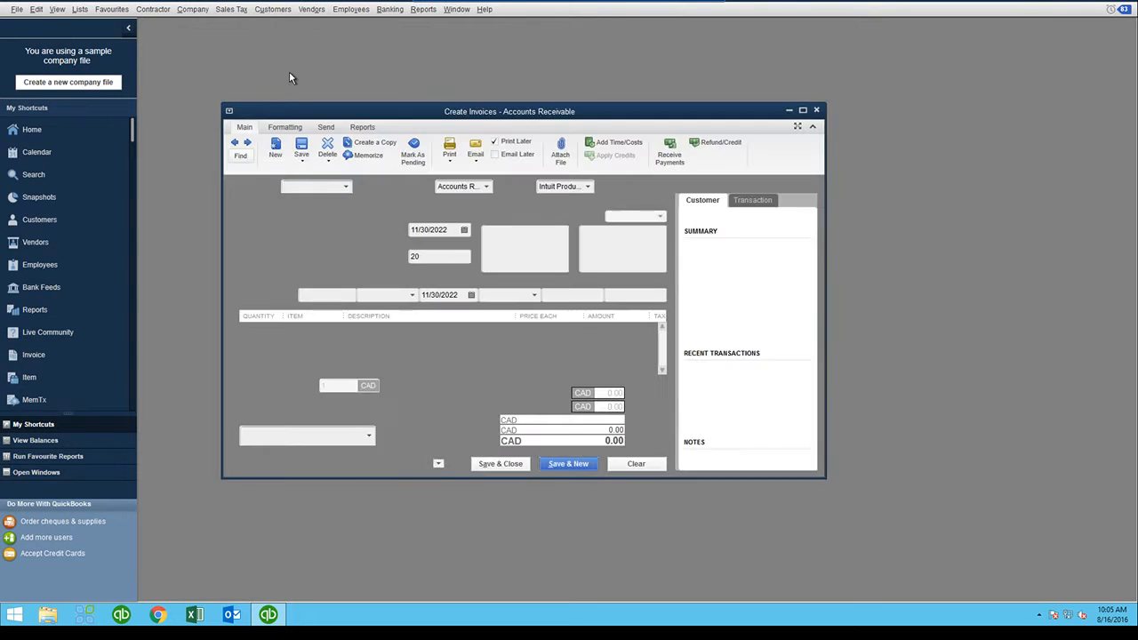
click(803, 109)
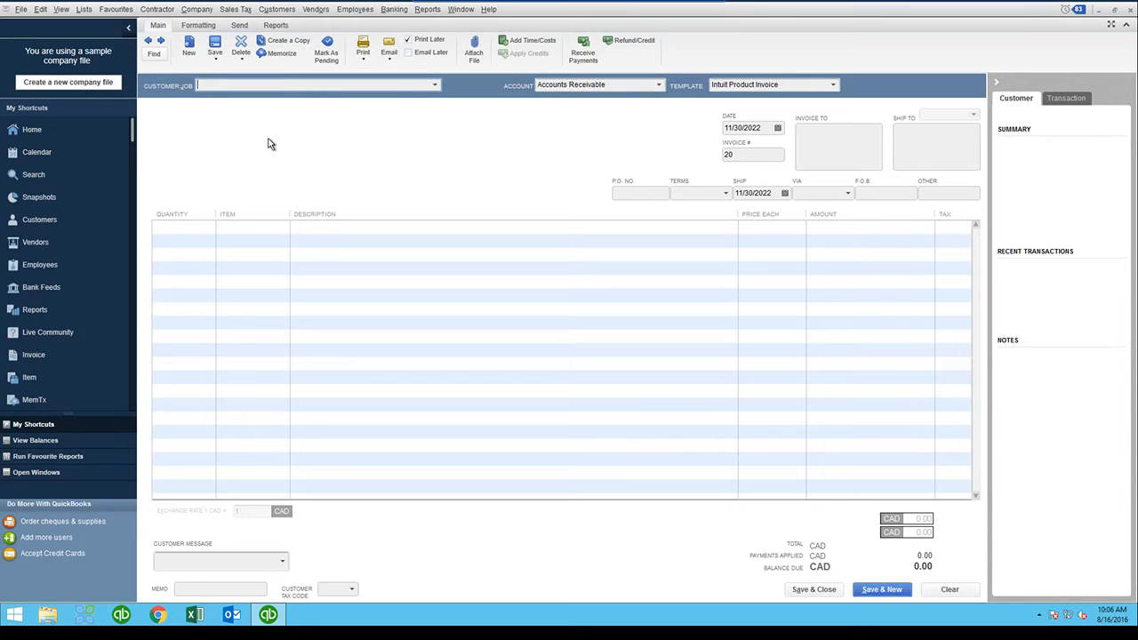
text(Bentley, Karen:Office)
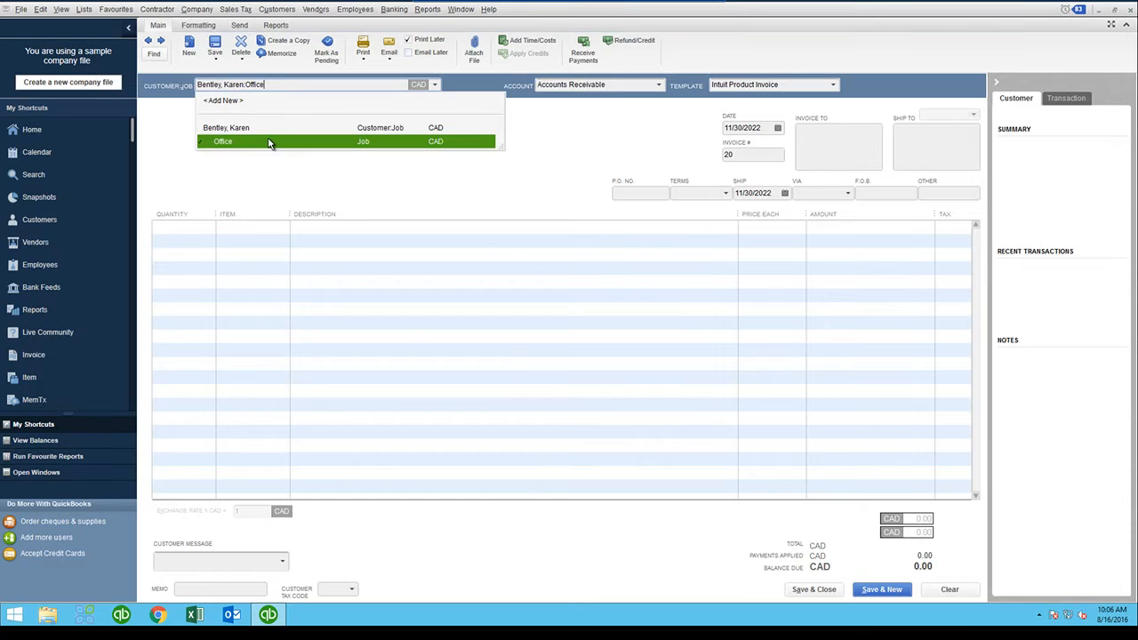
click(270, 142)
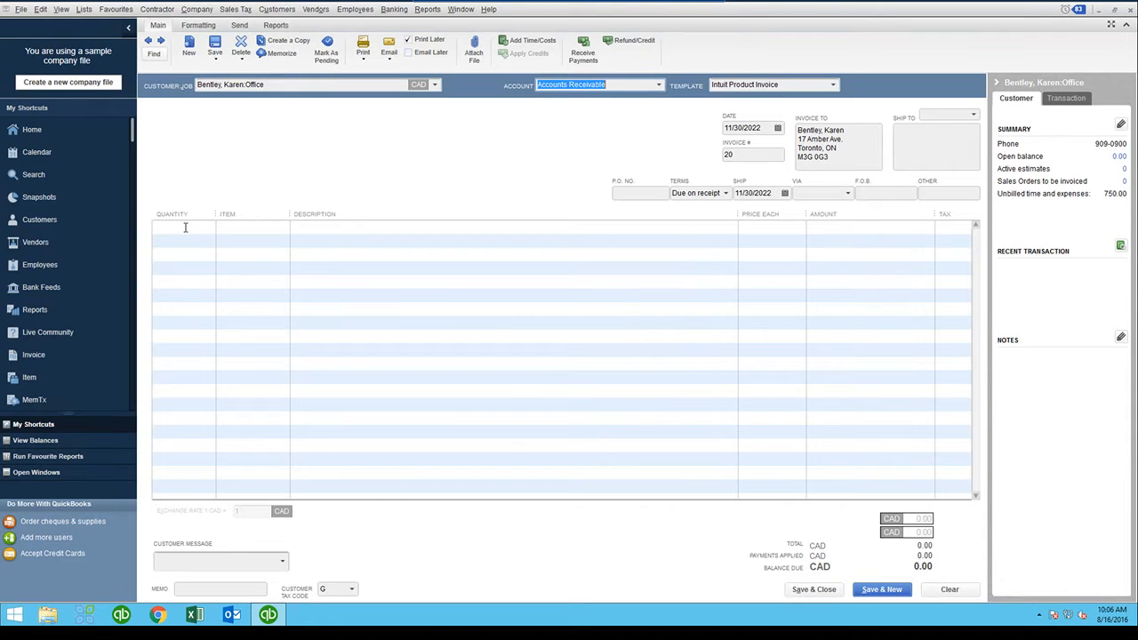
Step: Invoice 10 units of the subcontractor service ': Nov, 2022' at 75.00 and save it
click(185, 228)
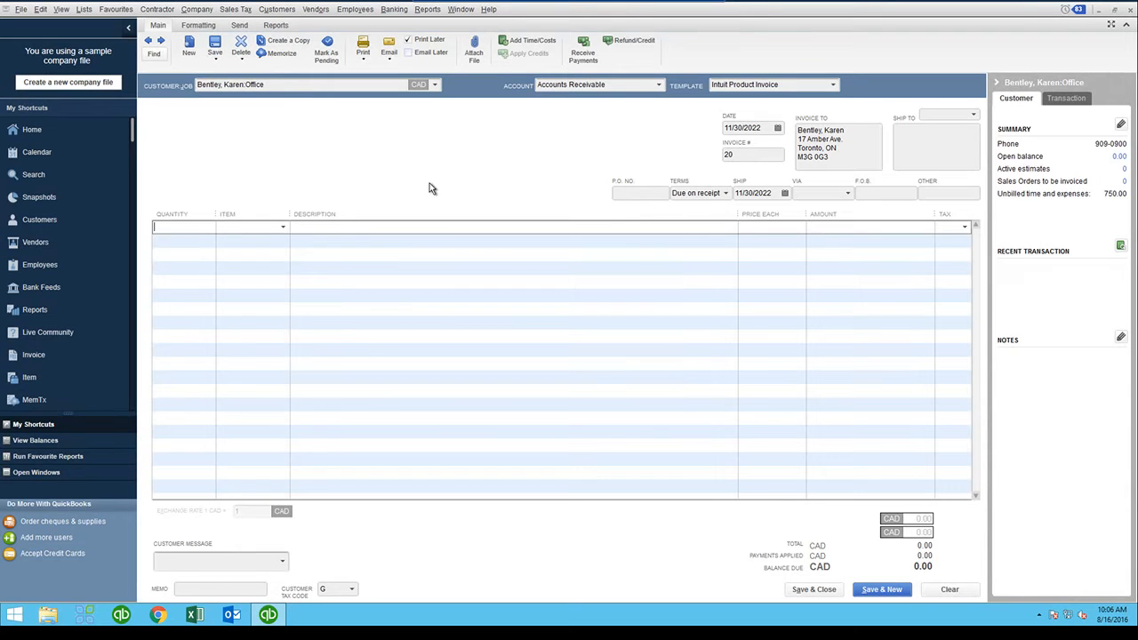
text(10)
key(Tab)
text(Roger)
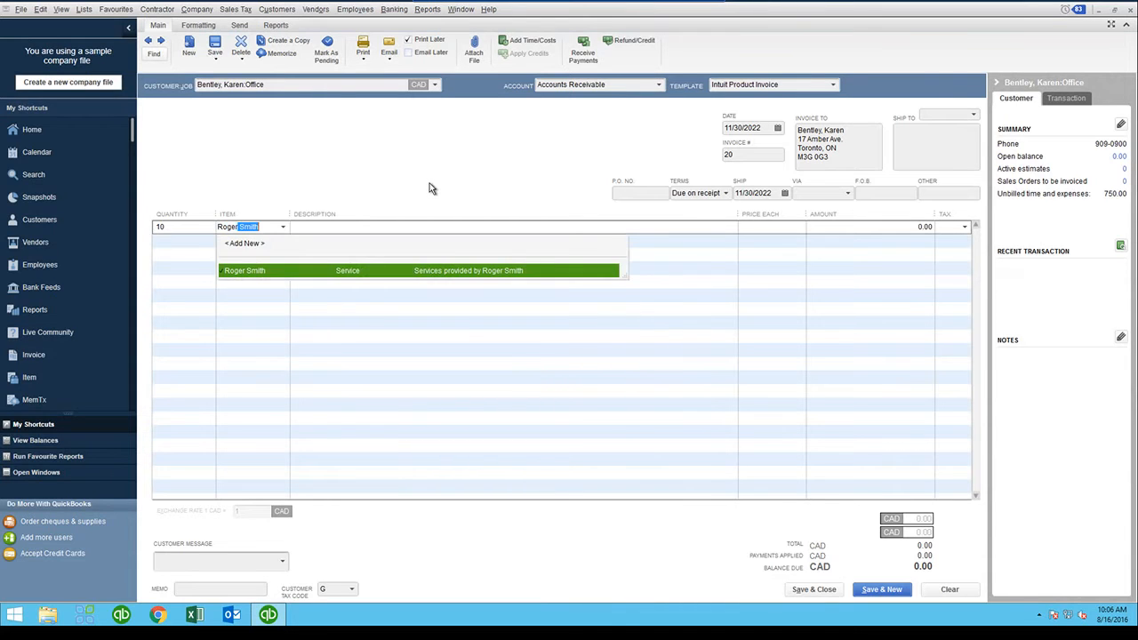
key(Tab)
text(: Nov, 20)
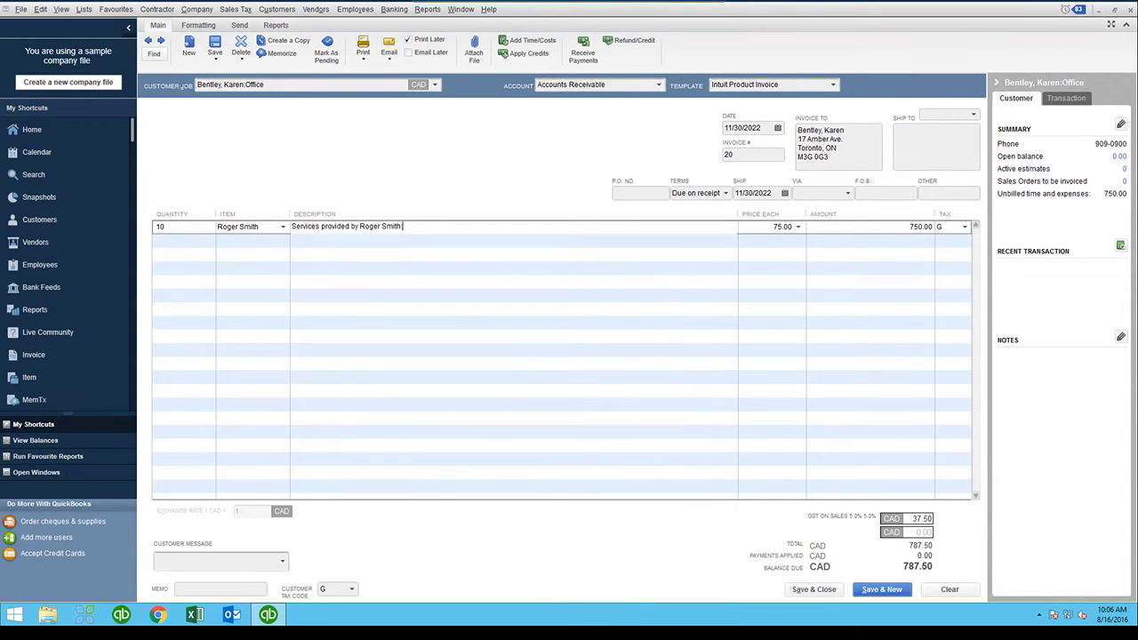
text(22)
key(Tab)
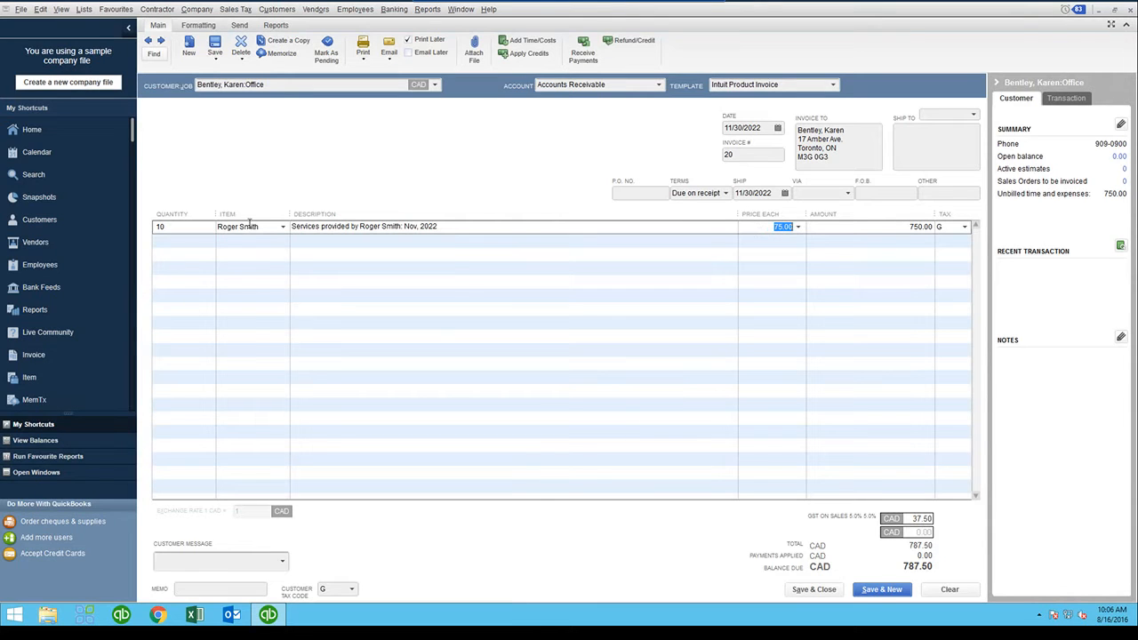
key(Tab)
key(Tab)
key(Tab)
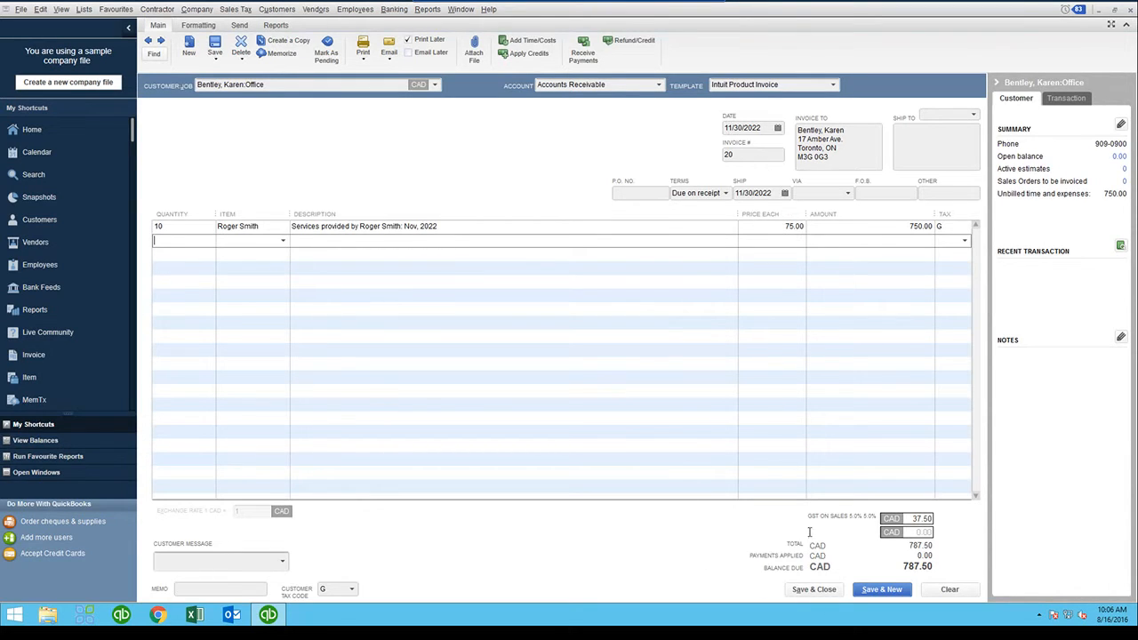
click(811, 589)
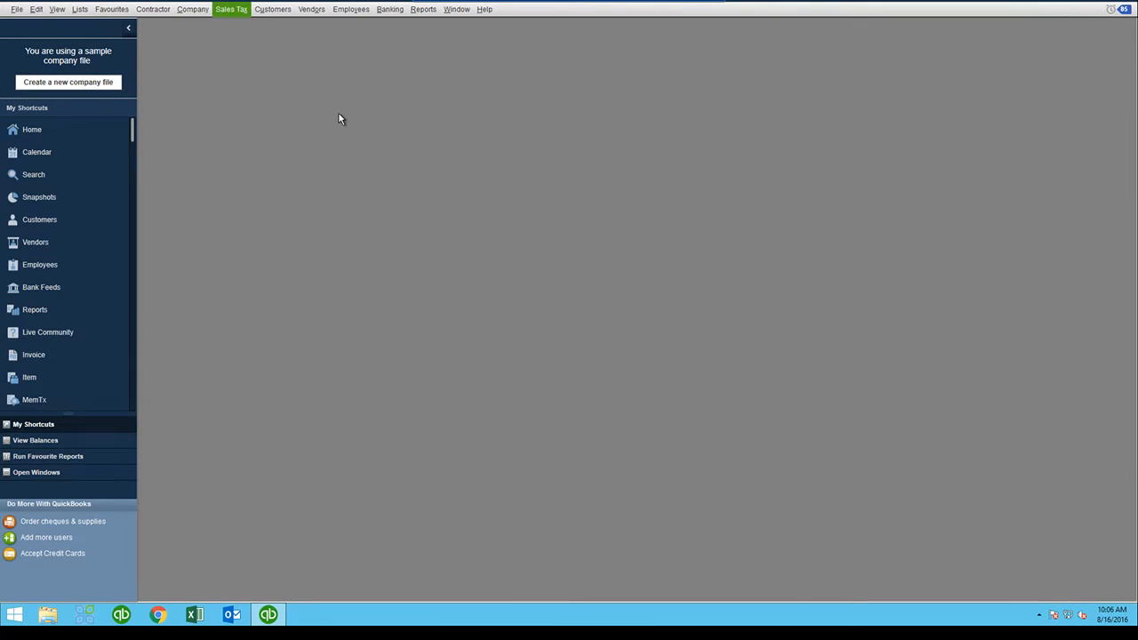
Step: Open a new general journal entry window at full size
click(160, 10)
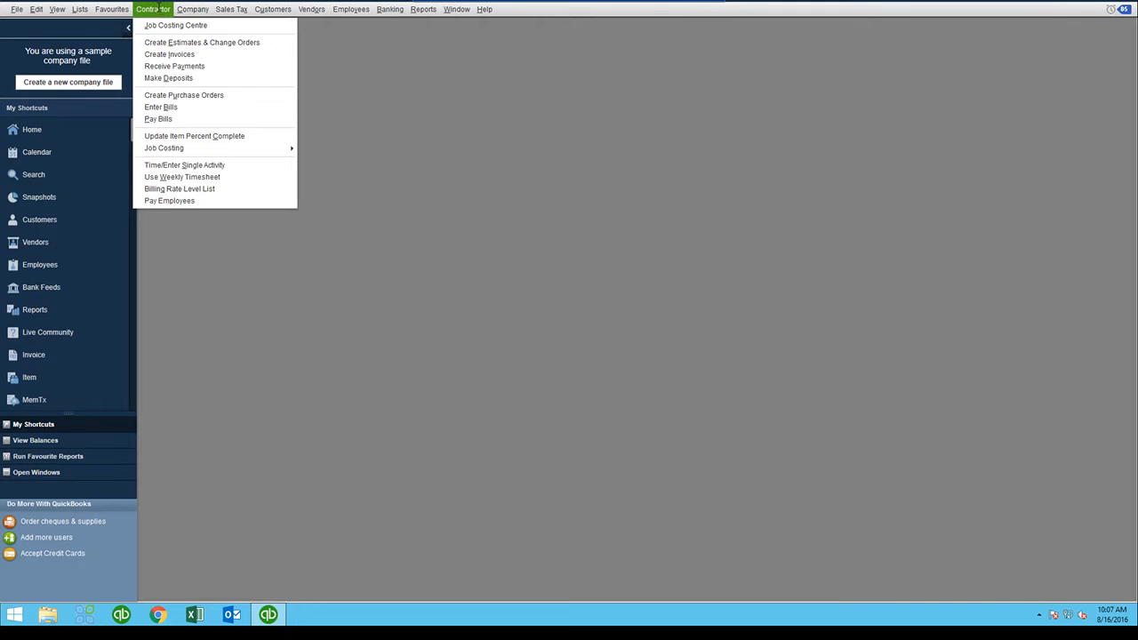
mouse_move(193, 9)
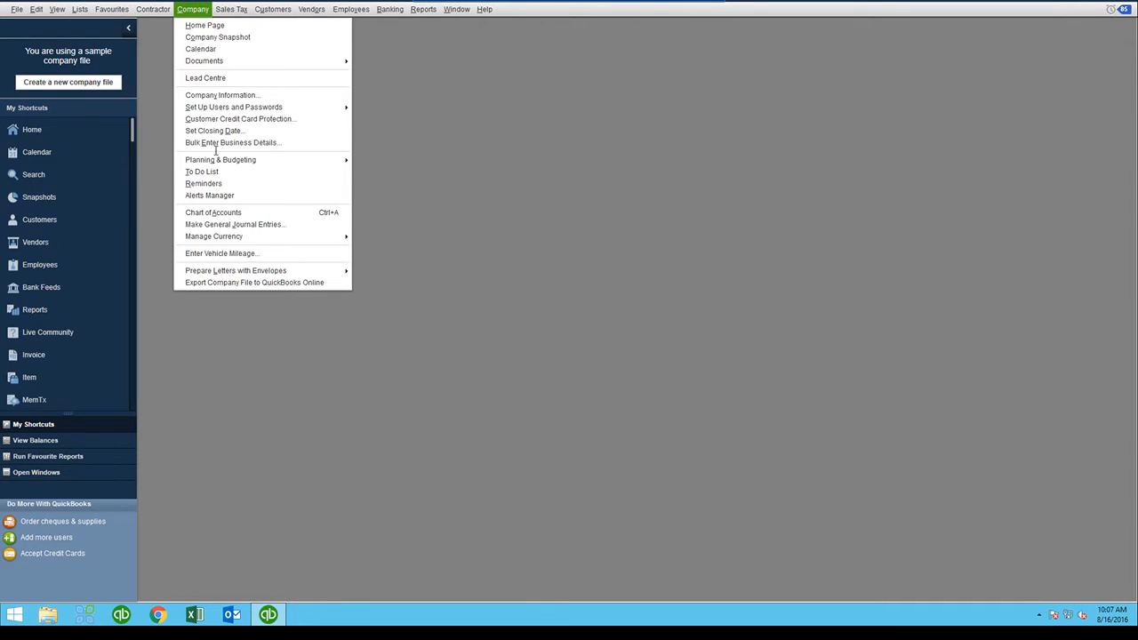
click(228, 225)
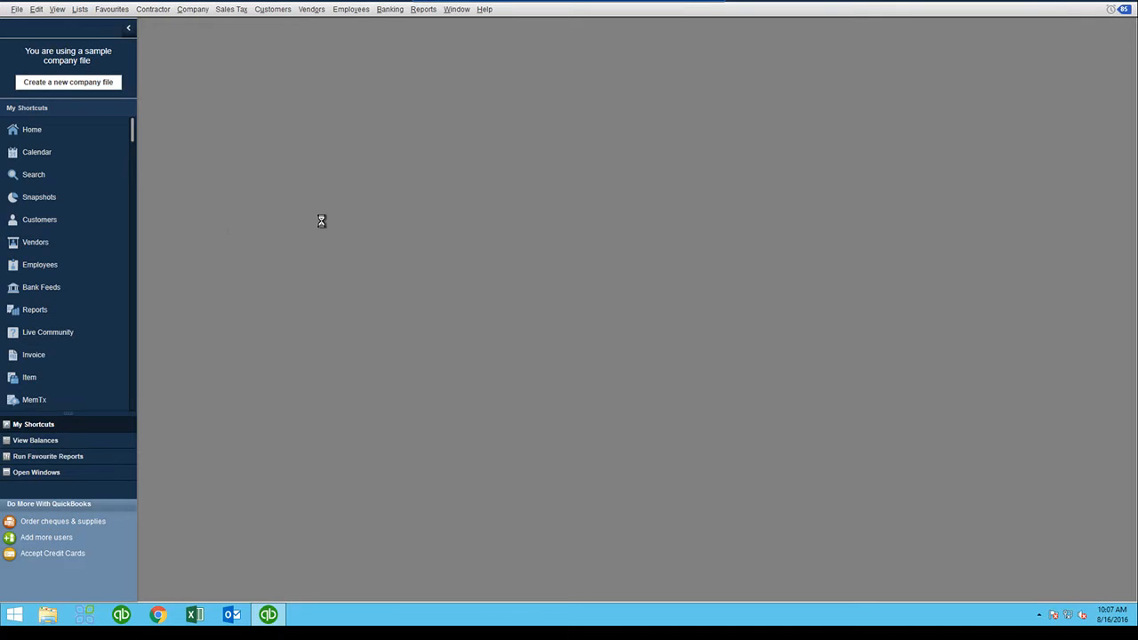
click(630, 79)
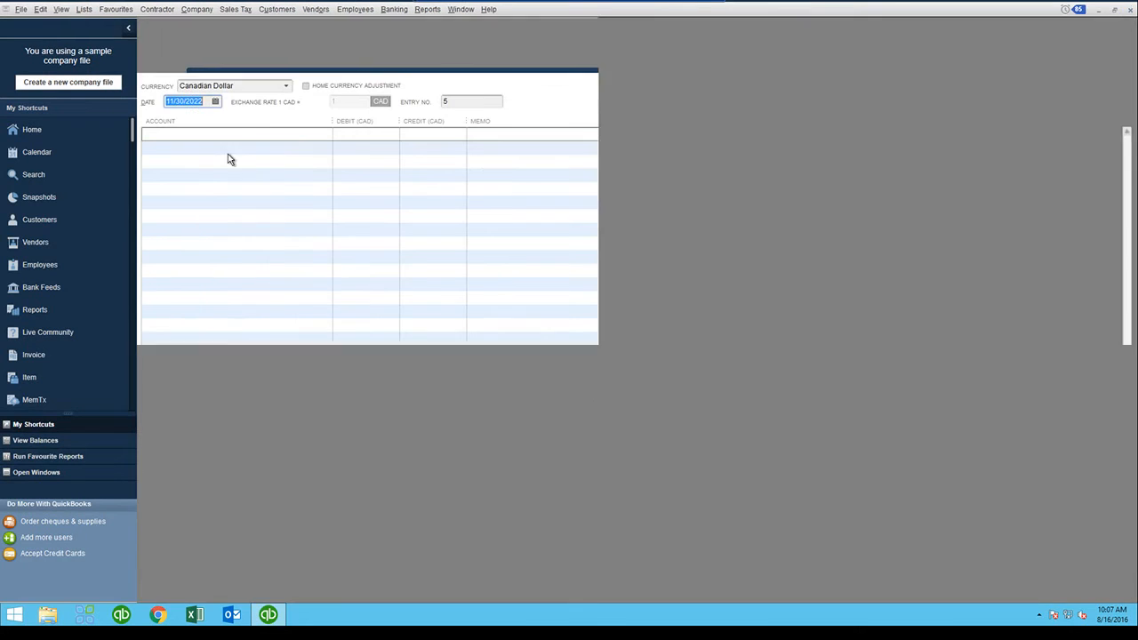
Step: Debit Subcontractors 100.00 on the first line with memo 'Contractor Accrual'
click(175, 134)
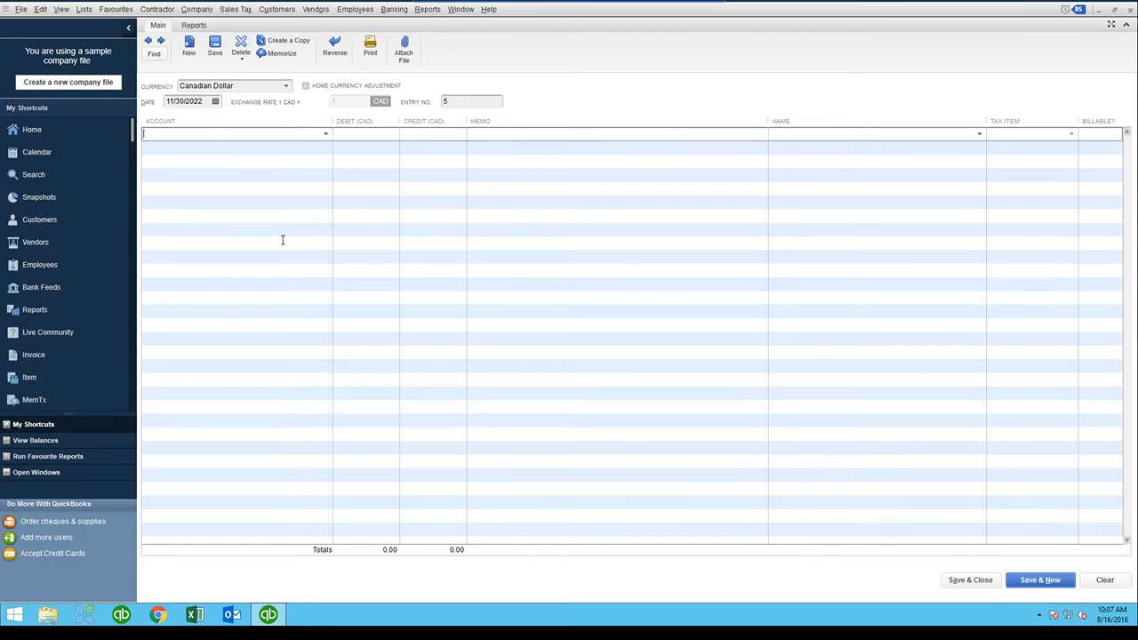
text(Sub)
key(Tab)
text(100)
key(Tab)
text(cONTRAC)
key(BackSpace)
key(BackSpace)
key(BackSpace)
key(BackSpace)
key(BackSpace)
key(BackSpace)
key(BackSpace)
text(Contractor Ac)
text(crual)
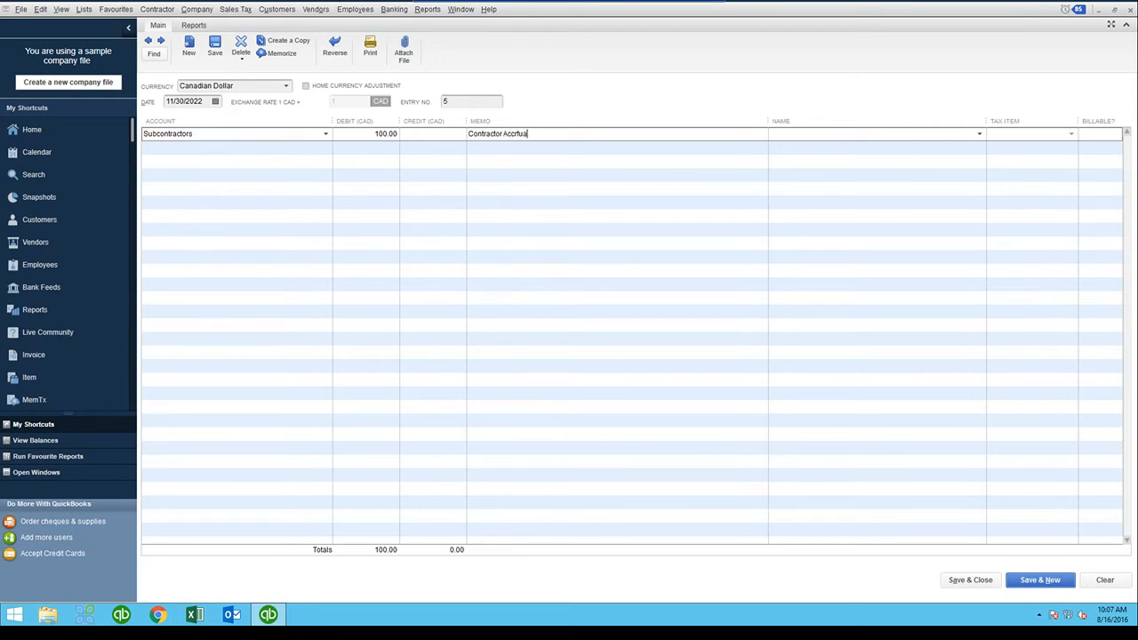
key(BackSpace)
key(BackSpace)
key(BackSpace)
text(ual)
Step: Assign the debit line to the Office job and mark it not billable
text(Off)
key(Tab)
click(1100, 133)
click(200, 150)
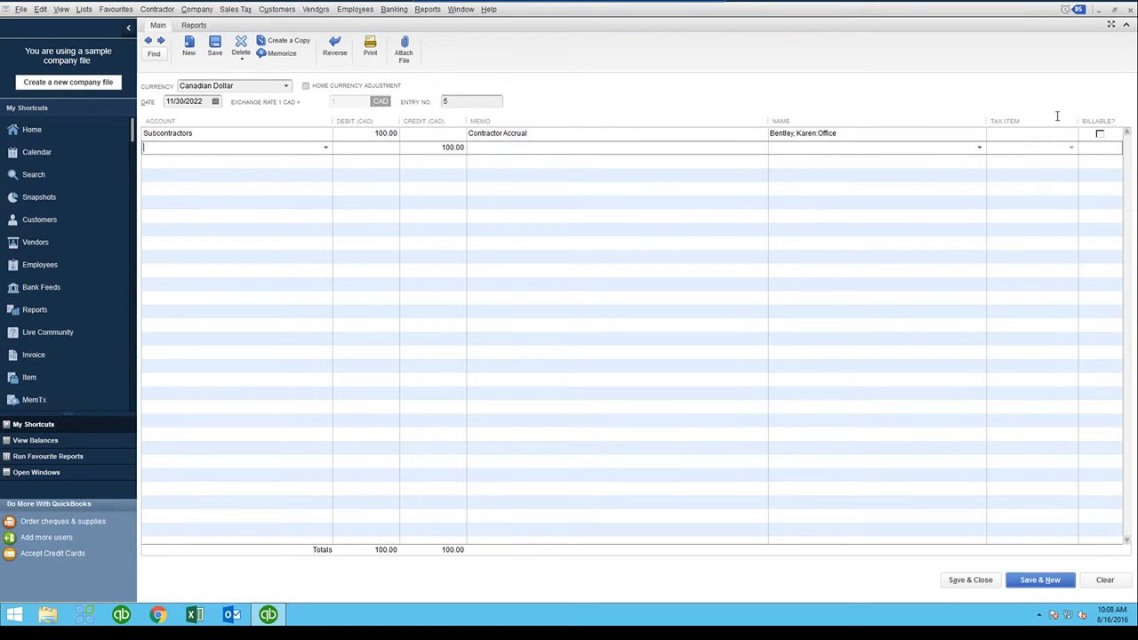
click(1101, 134)
click(1101, 134)
Step: Credit Net Payroll Accrual 100.00 on a second line with no name, then save the entry
text(Net Payroll Accrual)
key(Tab)
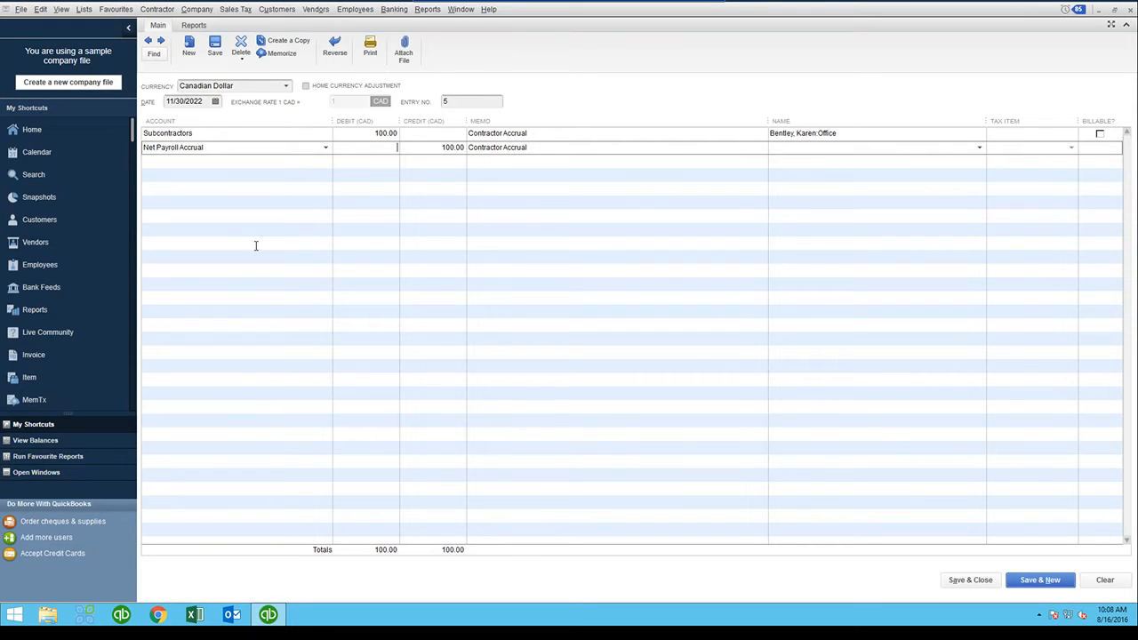
key(Tab)
key(Tab)
key(Tab)
text(ad)
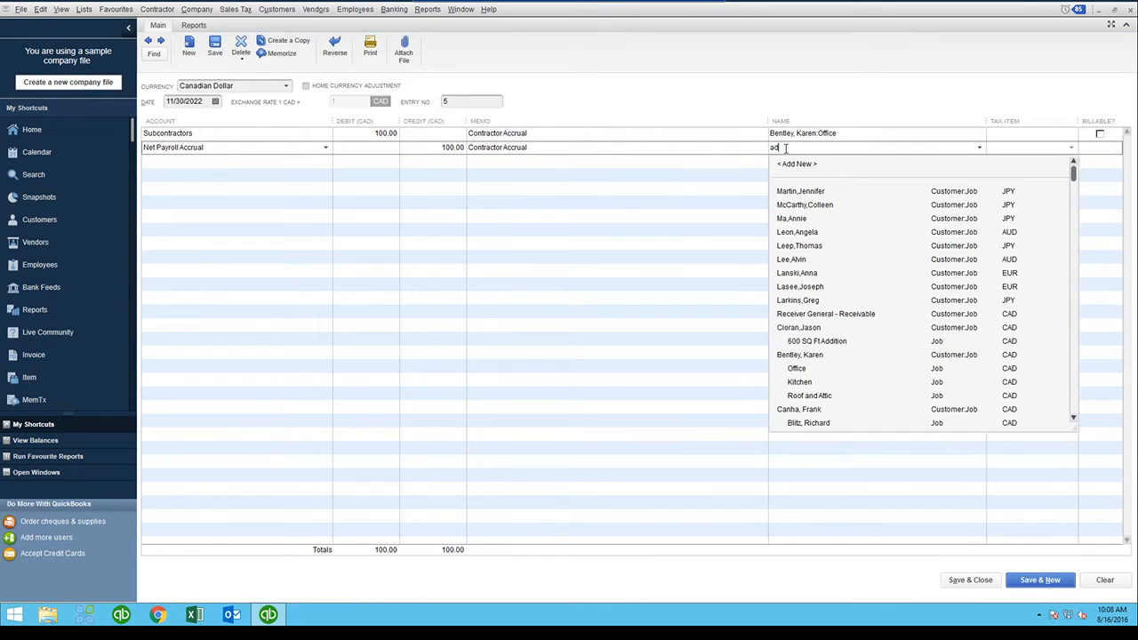
key(BackSpace)
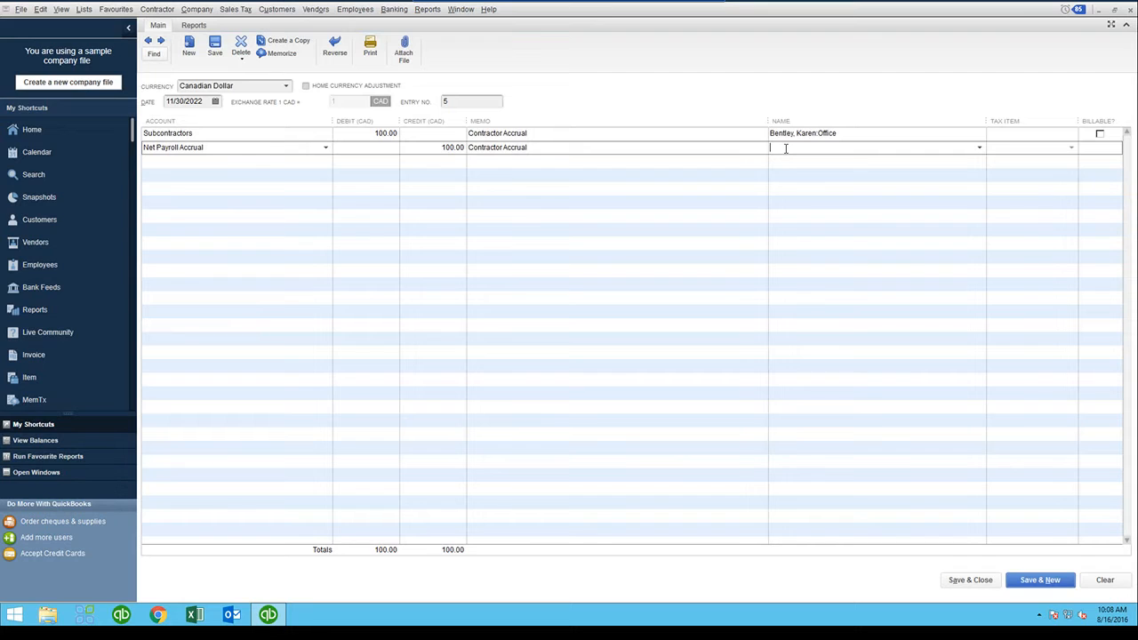
key(Tab)
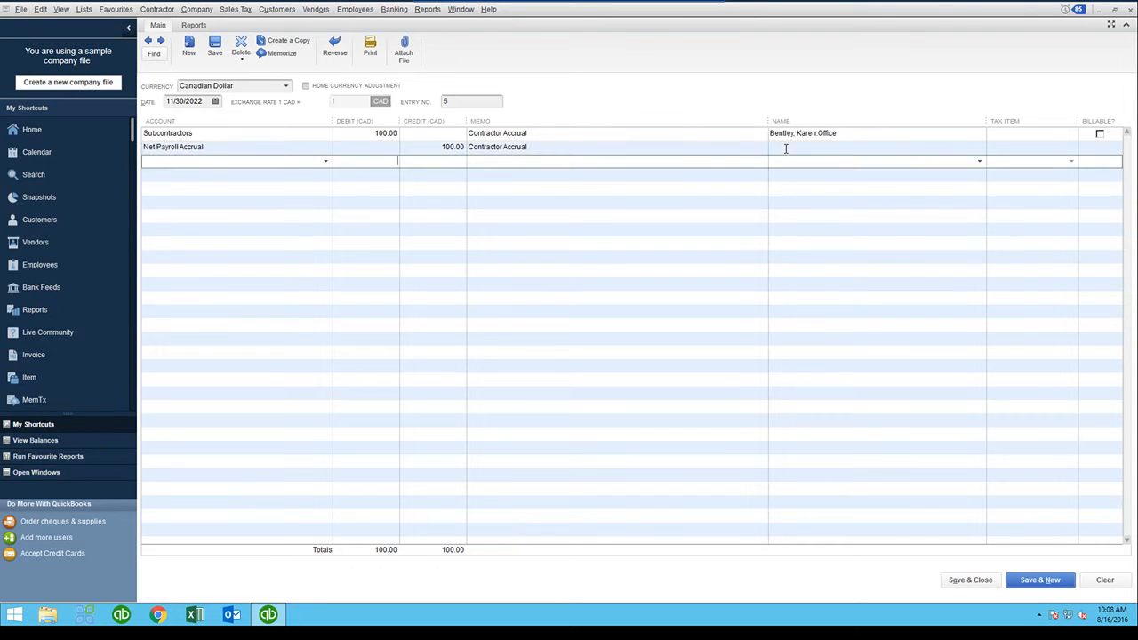
click(193, 162)
click(961, 581)
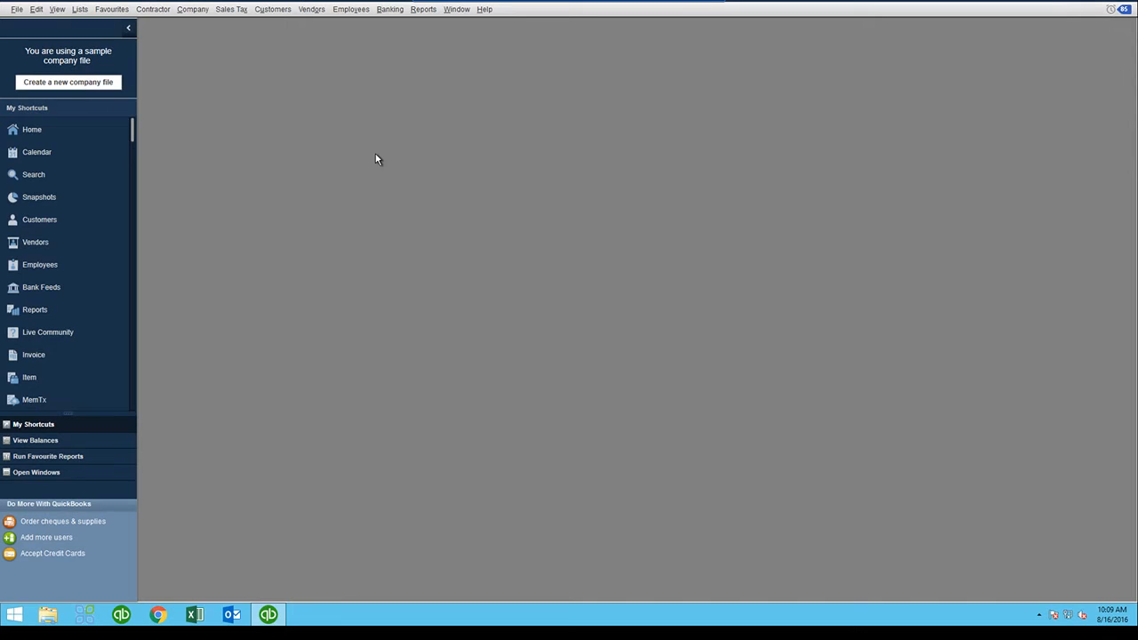
Step: Run the Profit & Loss Standard report for last month from the maximized Report Centre
click(432, 12)
click(442, 26)
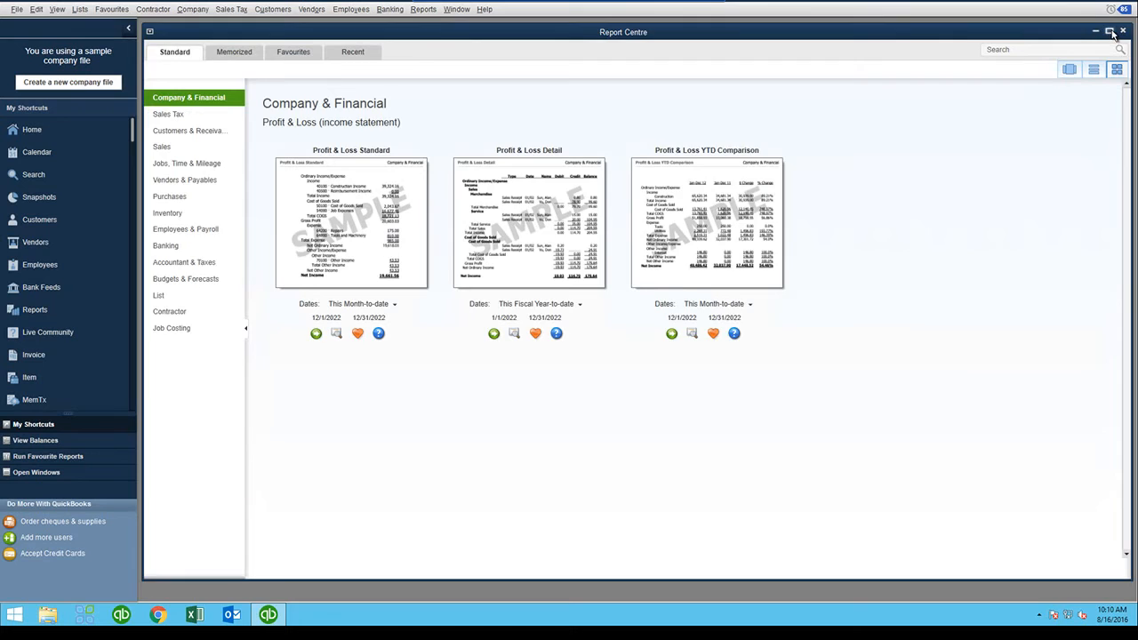
click(1111, 32)
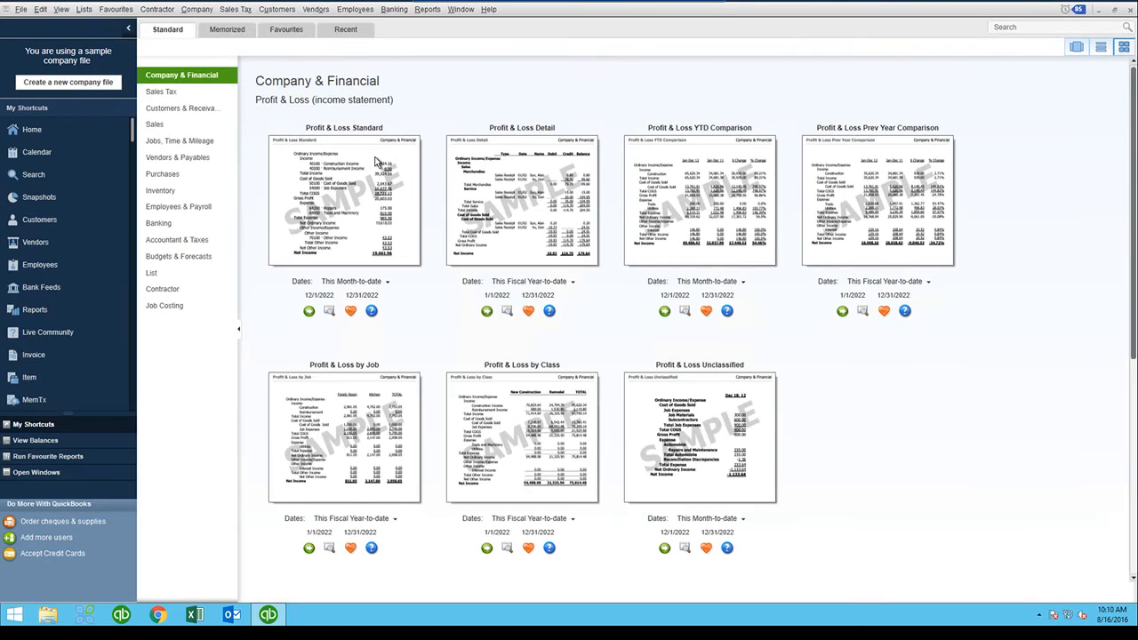
click(347, 283)
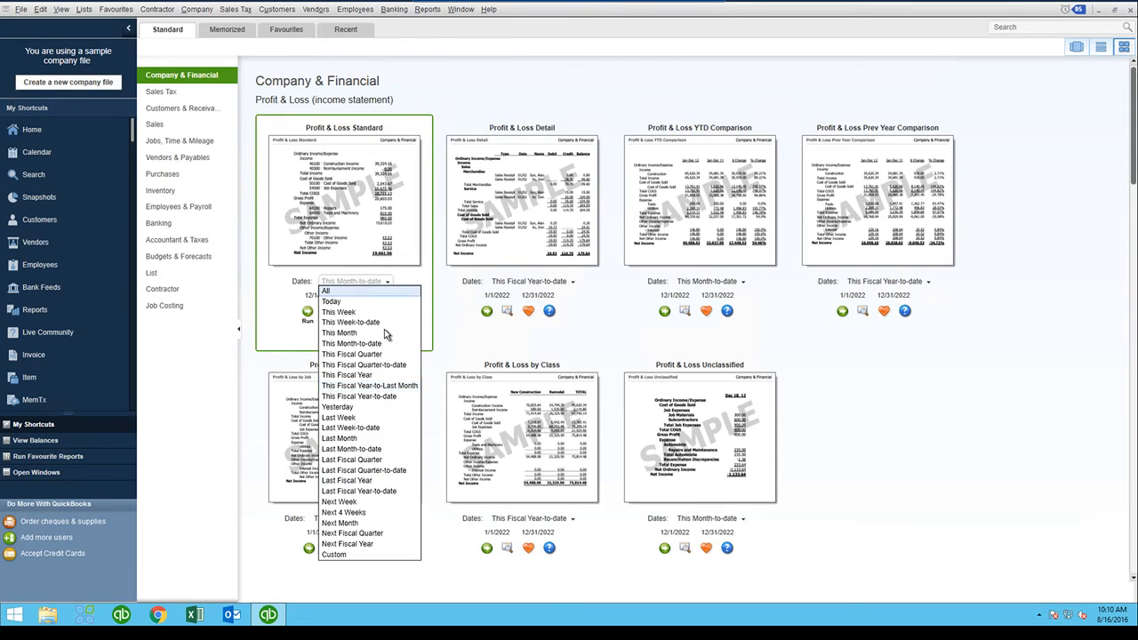
click(340, 439)
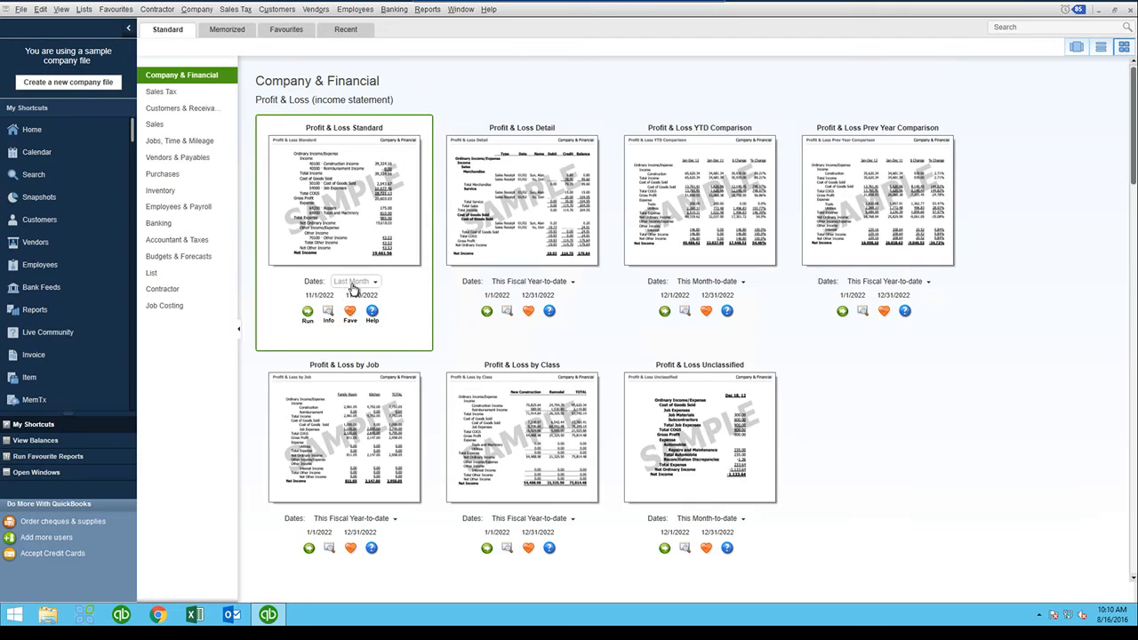
click(306, 311)
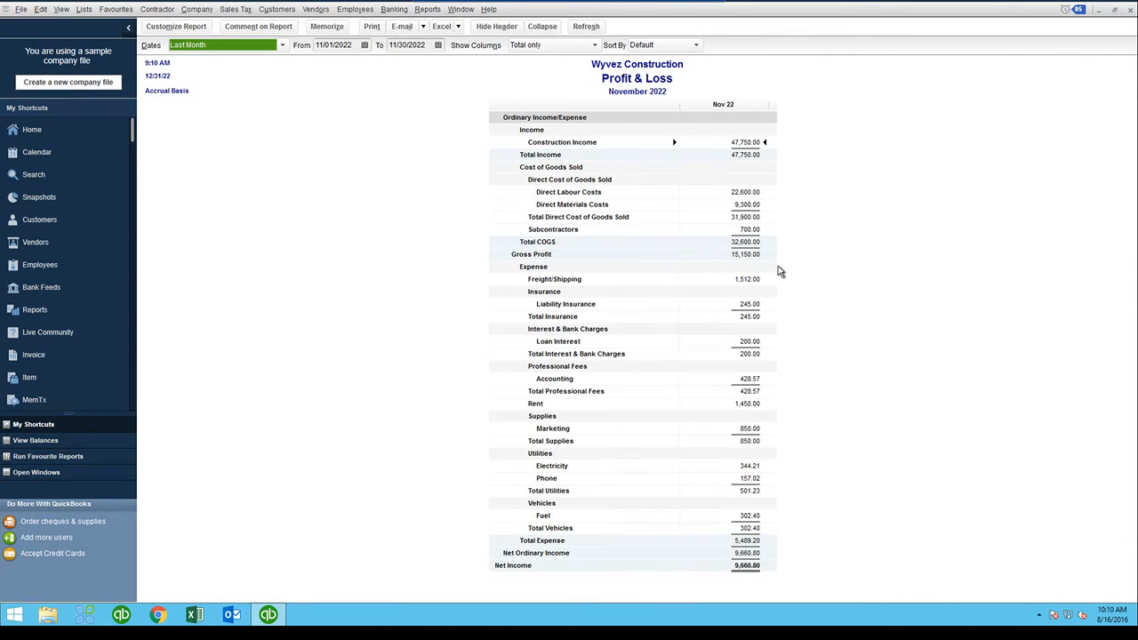
Step: Shrink the Profit & Loss report to a smaller window positioned on the left
click(751, 256)
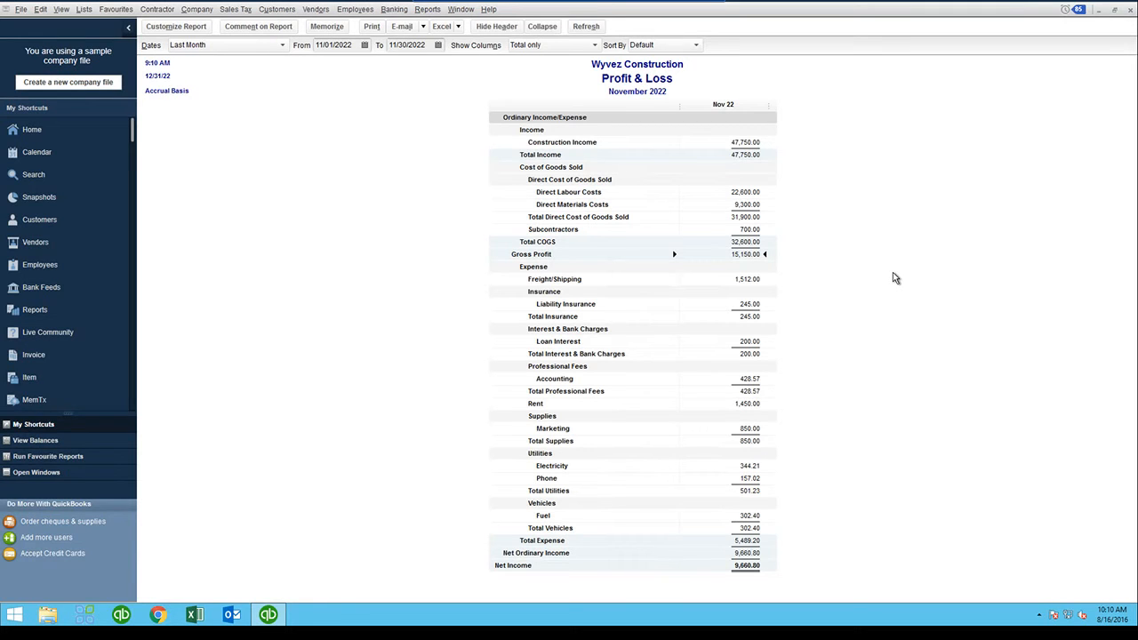
click(1116, 10)
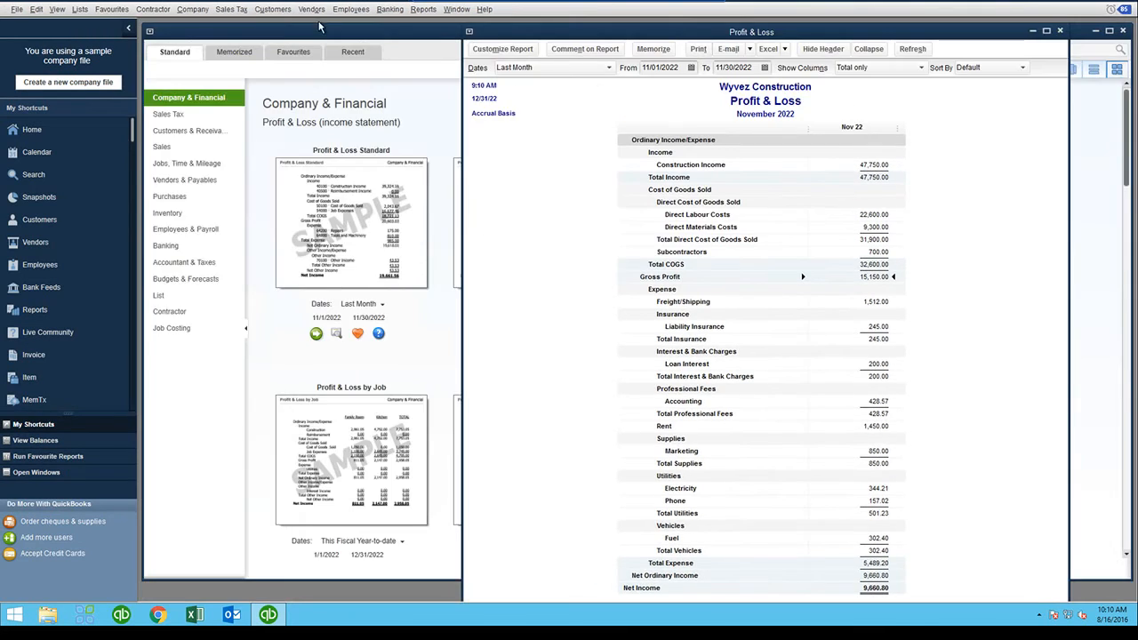
drag(812, 31, 491, 34)
Step: In the Report Centre, list the Jobs, Time & Mileage reports and the Job Profitability Summary date choices
click(890, 44)
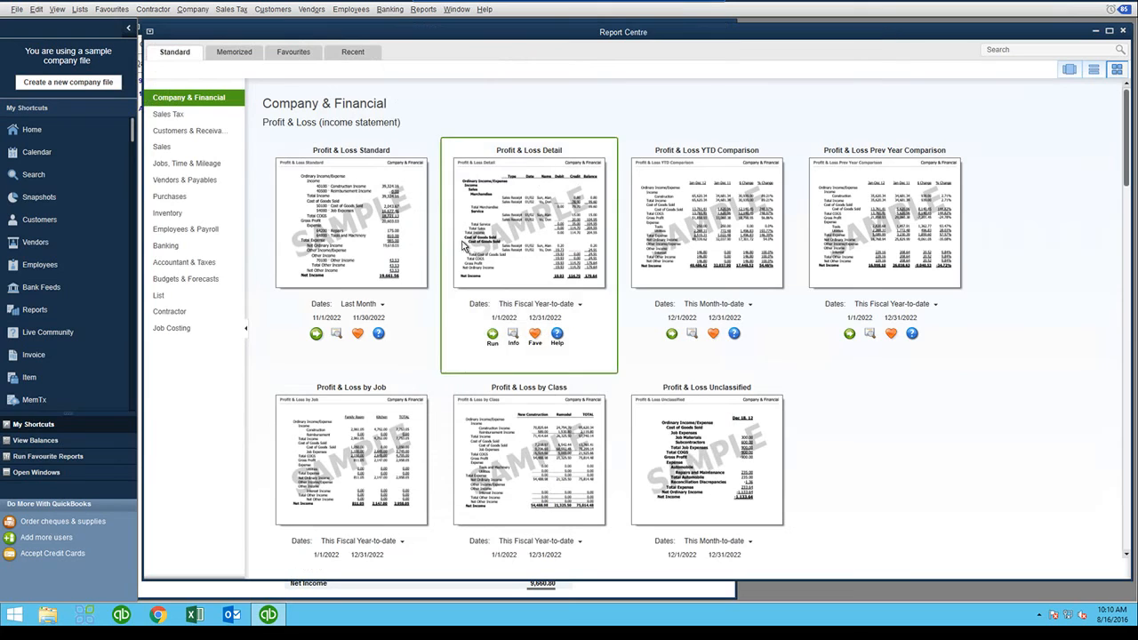
click(185, 165)
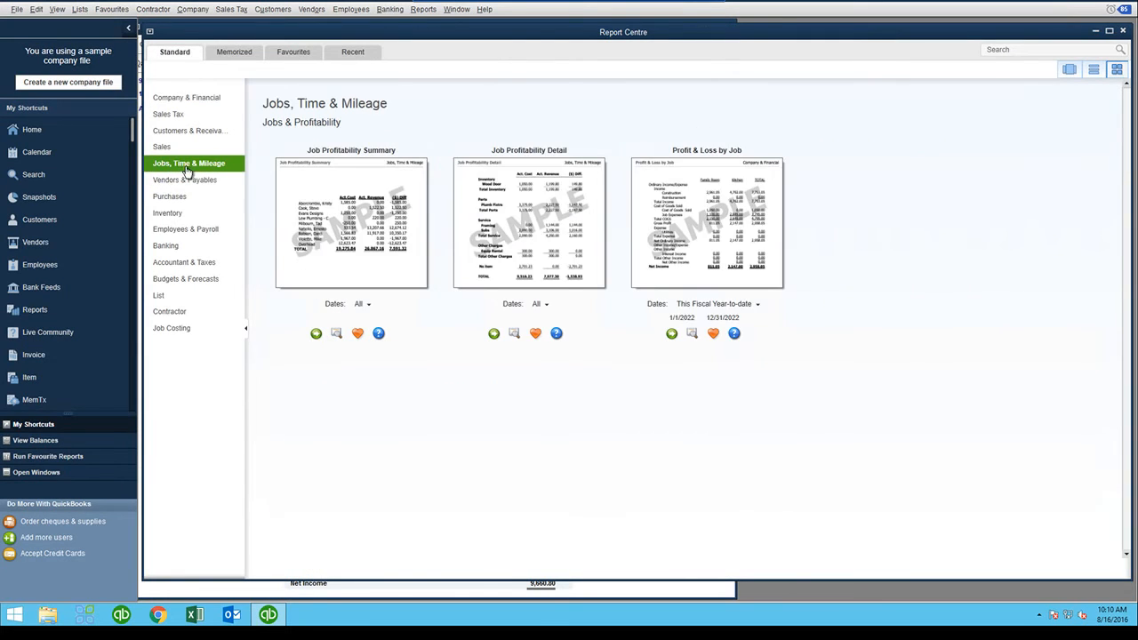
click(361, 304)
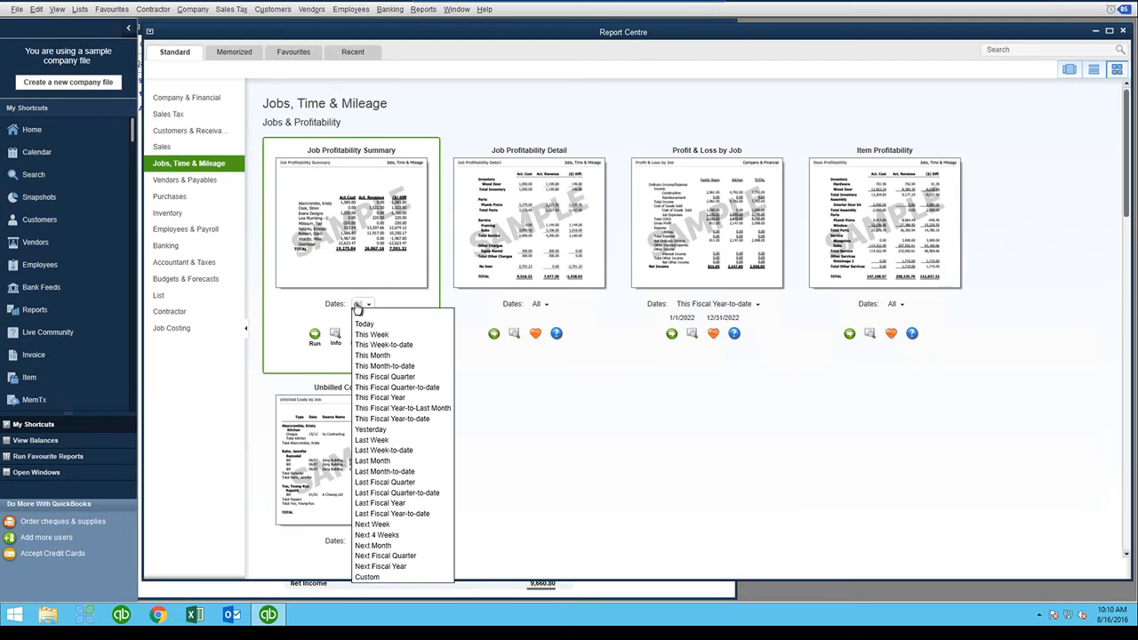
Step: Run the Job Profitability Summary for Last Month (November 2022)
click(378, 460)
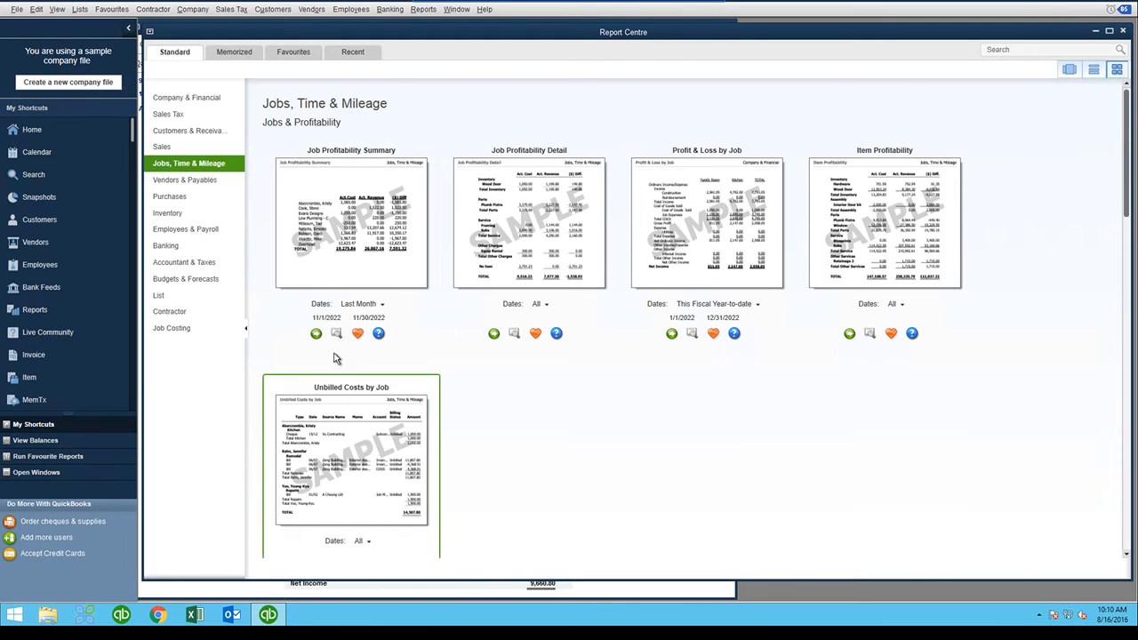
click(315, 334)
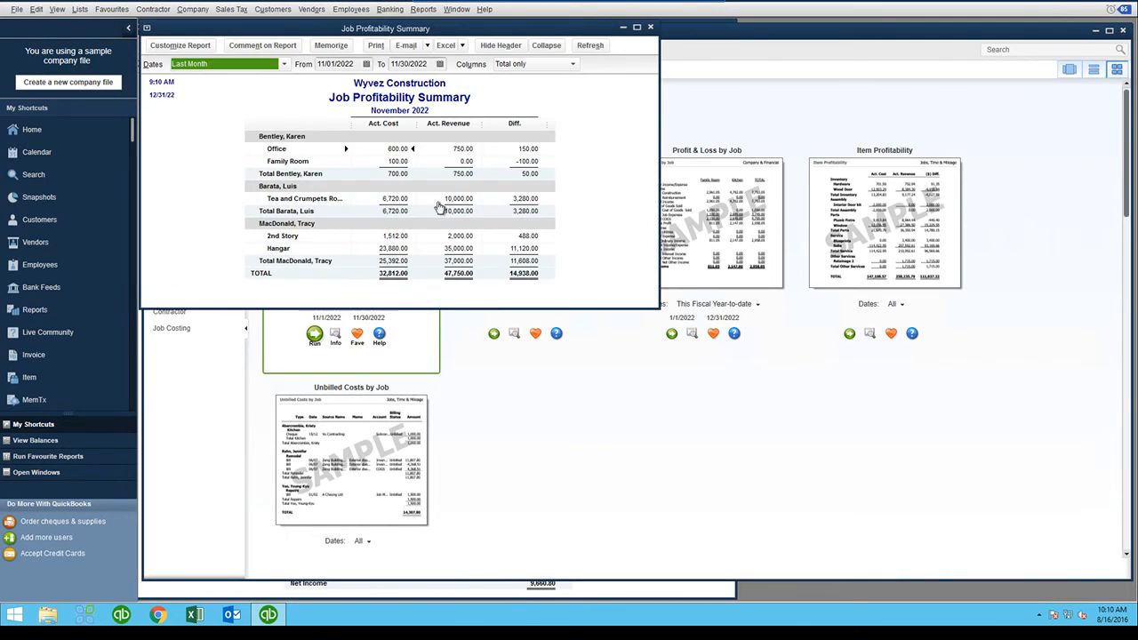
click(1096, 32)
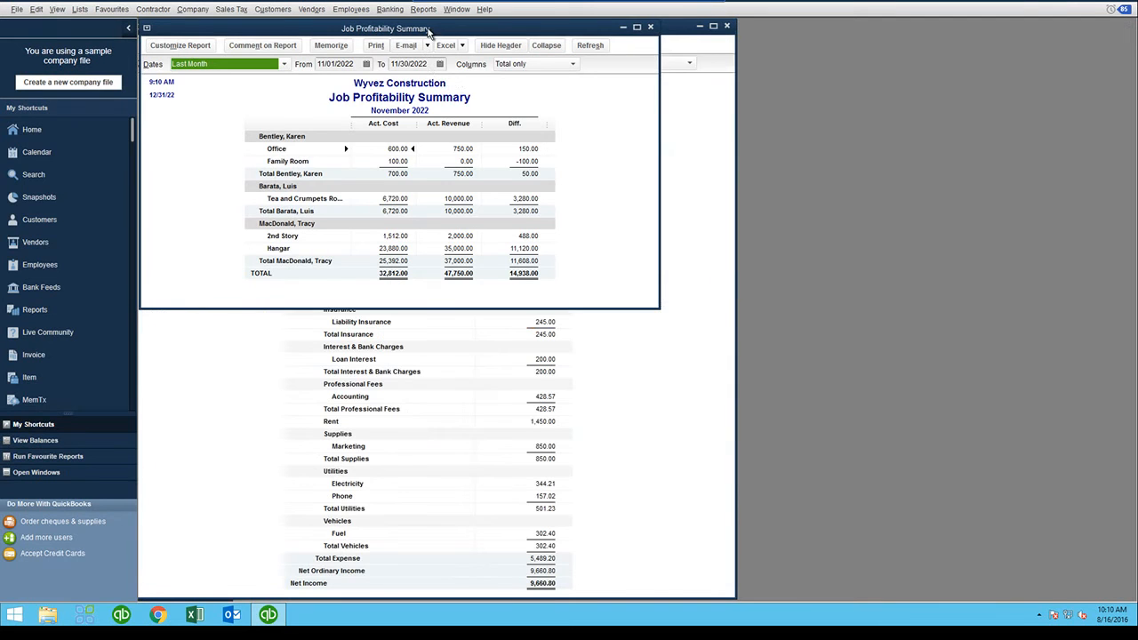
Step: Place the report beside the Profit & Loss, comparing 32,812.00 total cost with 32,600.00 COGS
drag(429, 32, 914, 45)
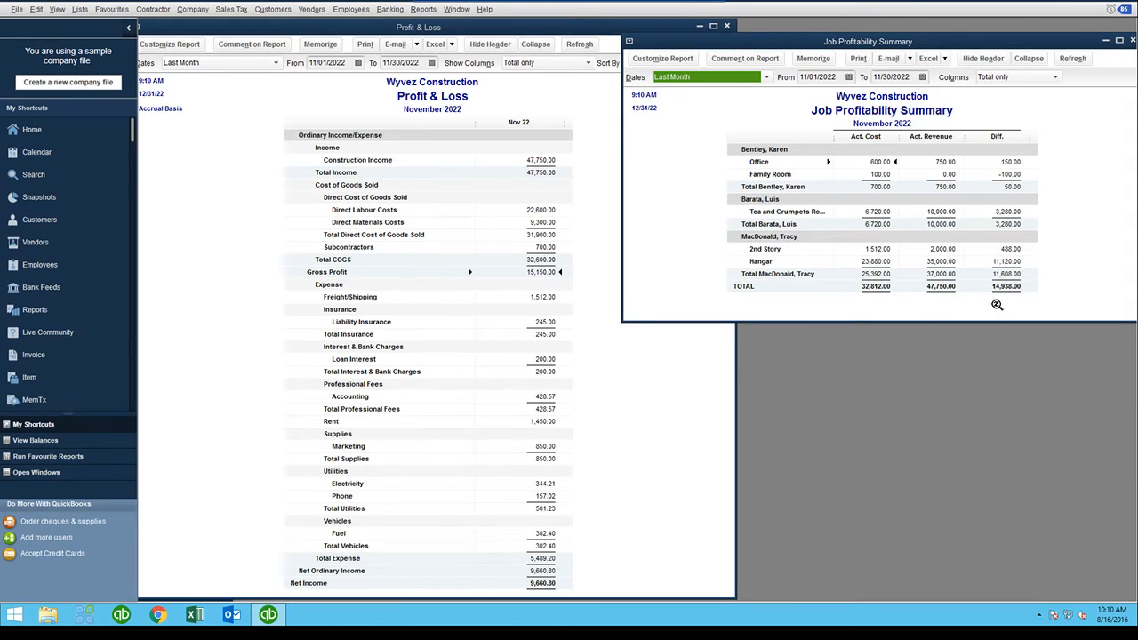
click(999, 292)
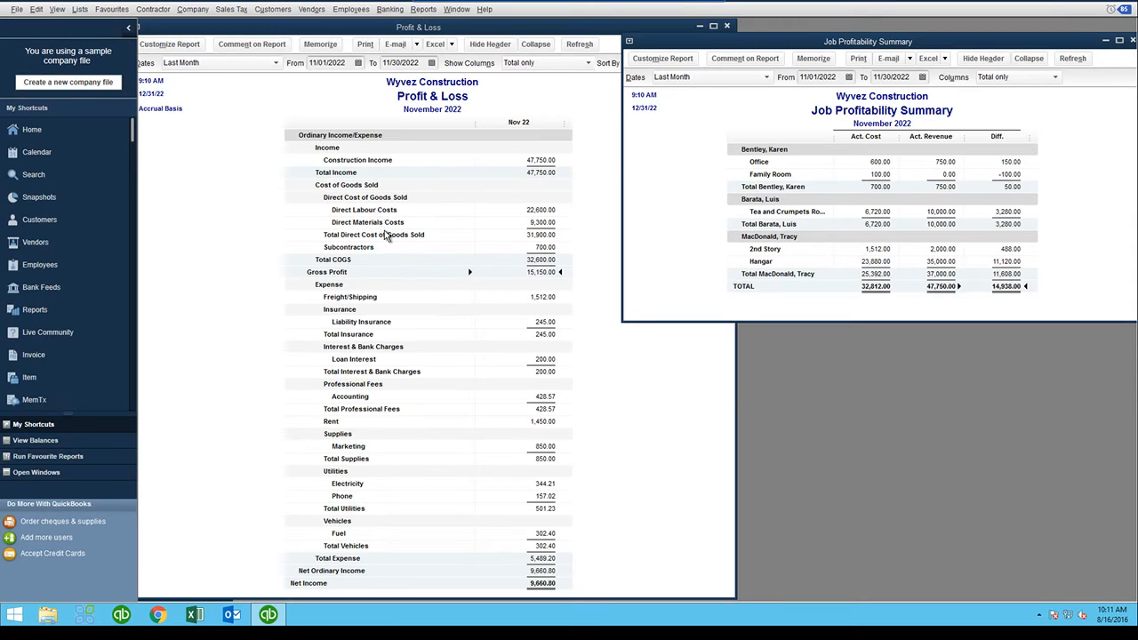
click(429, 27)
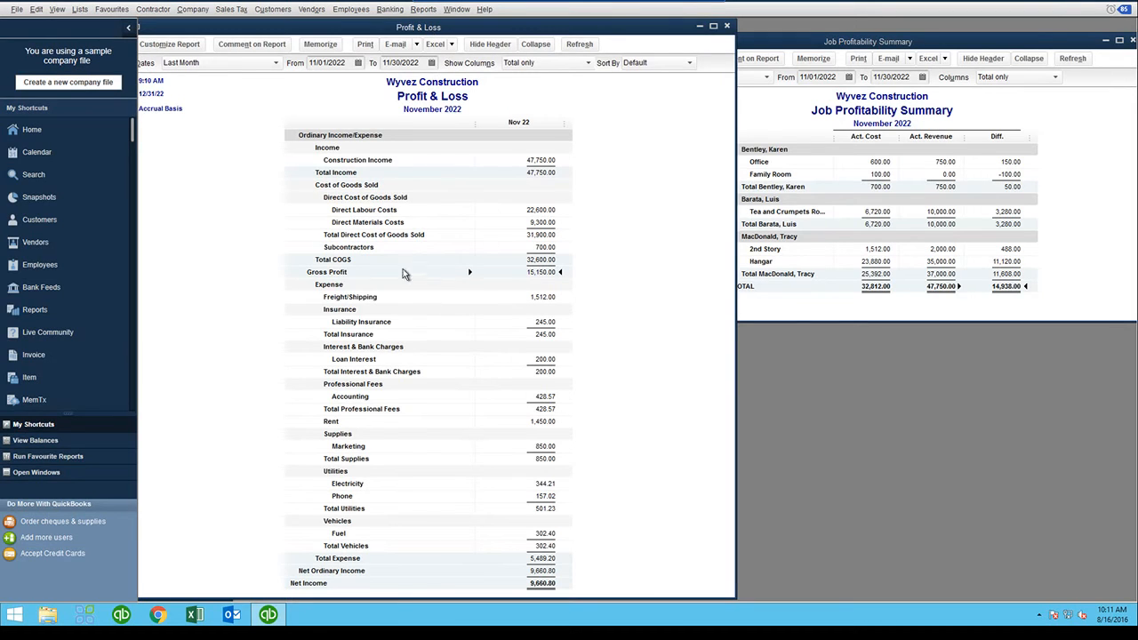
Step: Drill into the 15,150.00 Gross Profit and open the 1,300.00 Building Supplies bill 2342
double_click(540, 271)
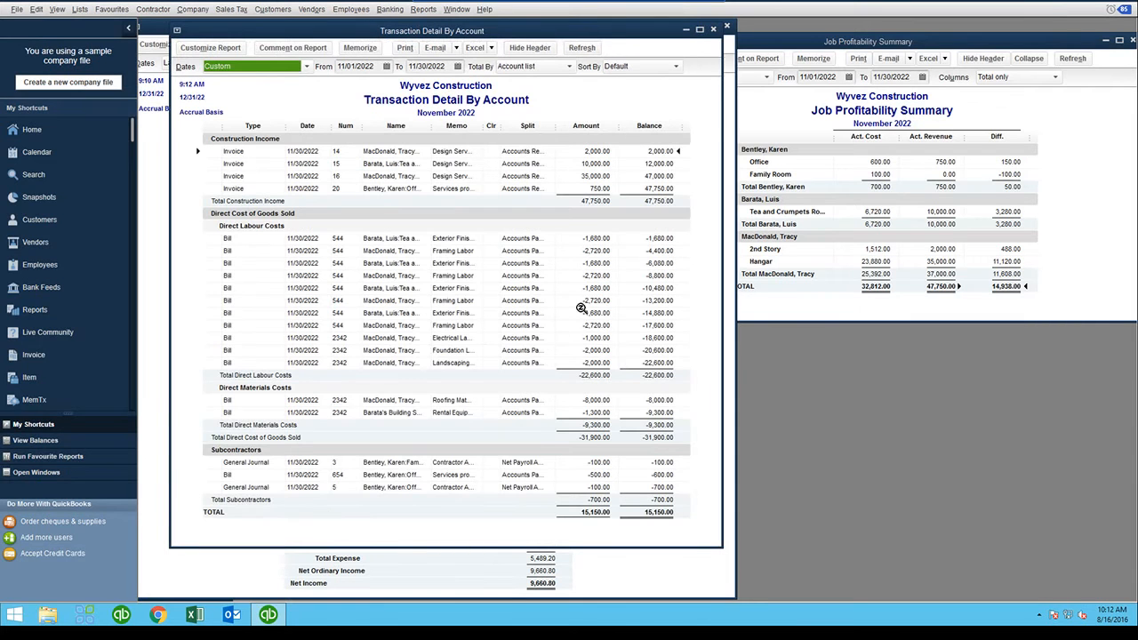
click(699, 29)
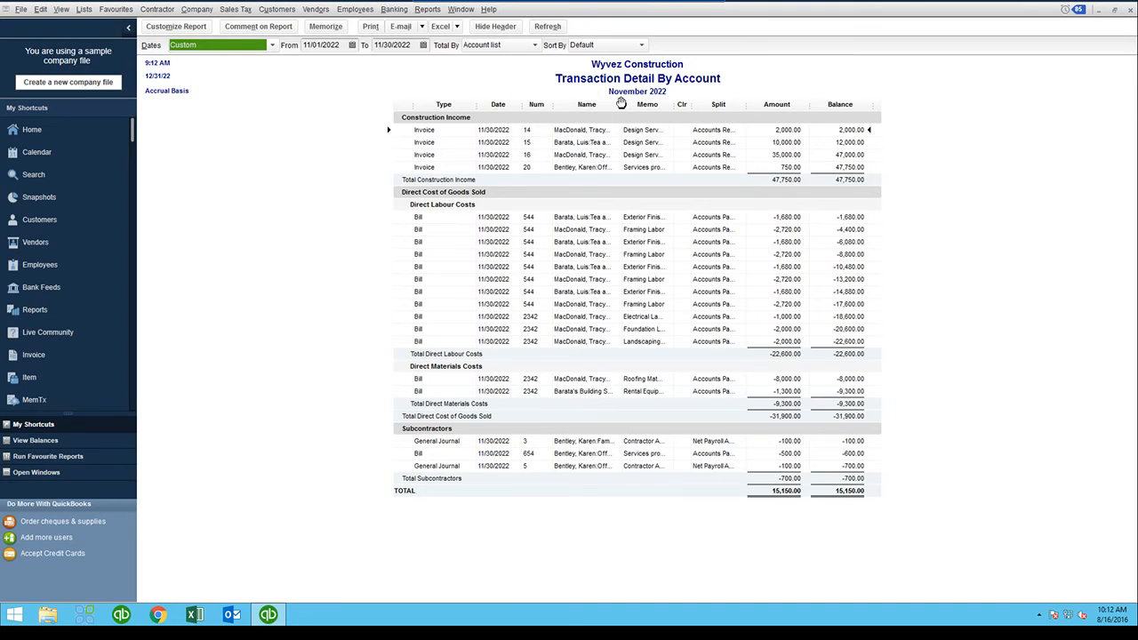
drag(623, 107, 758, 104)
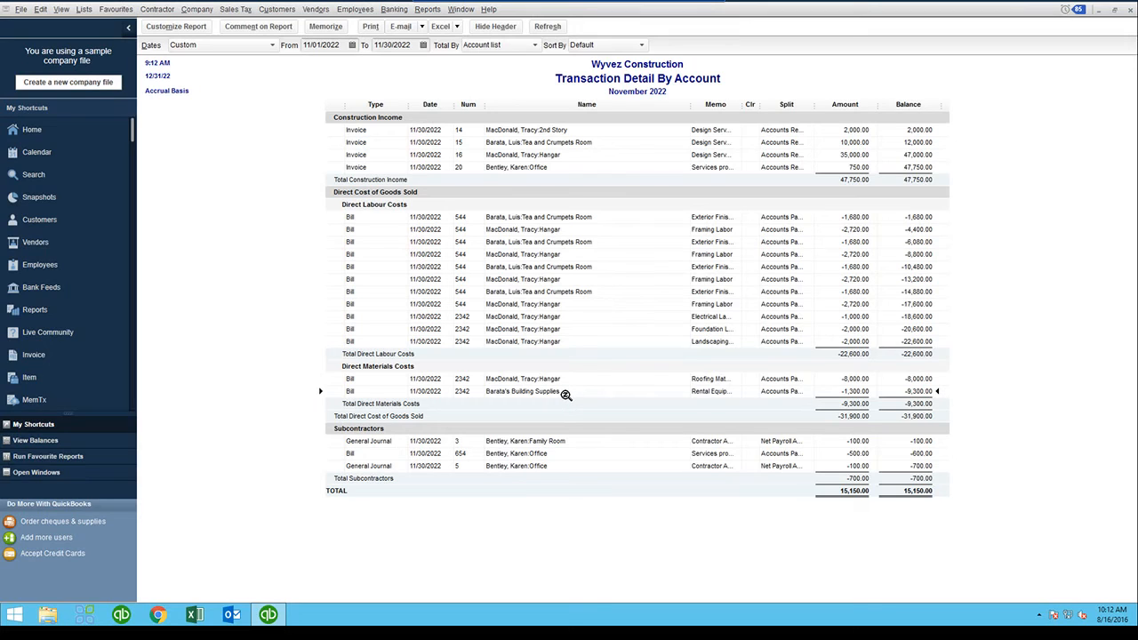
double_click(503, 393)
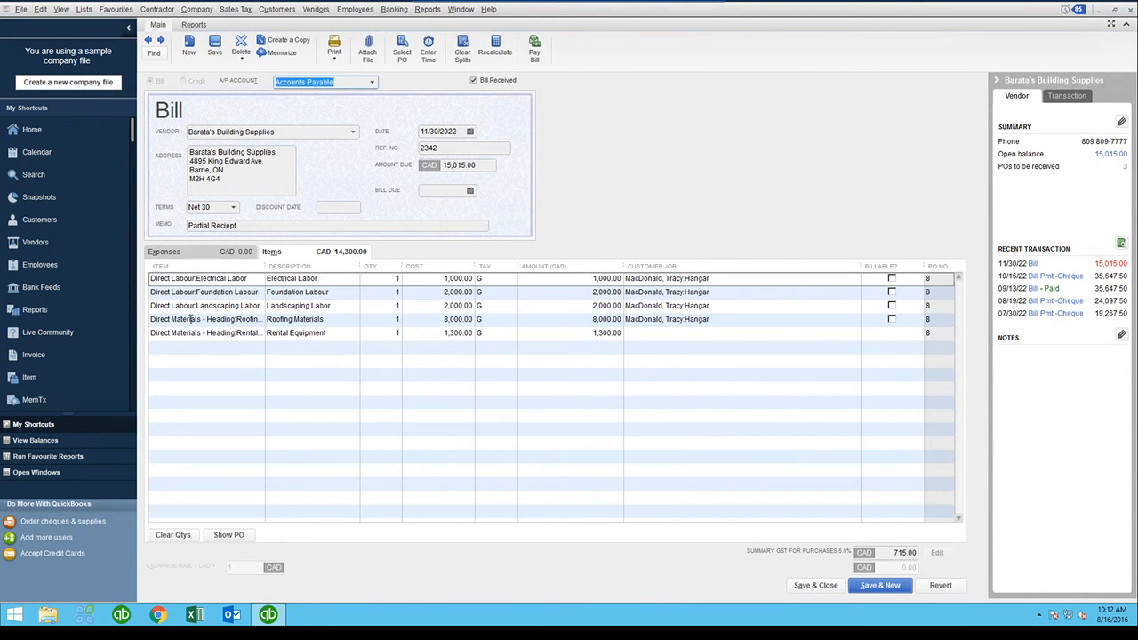
Step: Copy the Hangar job from the Roofing Materials line into the Rental Equipment line and save bill 2342
click(721, 282)
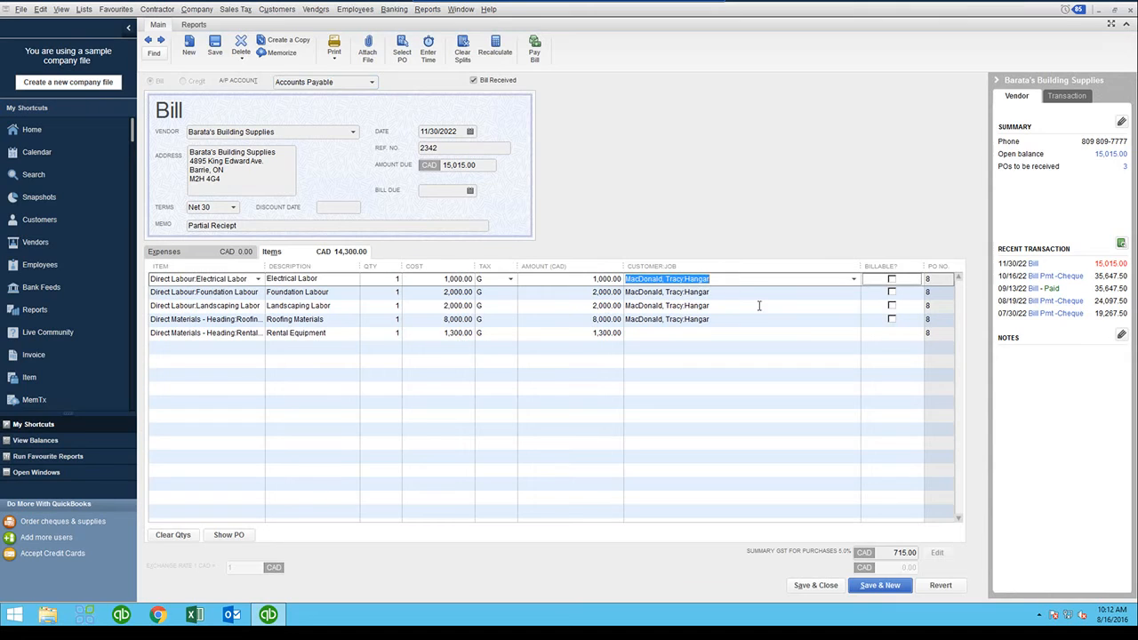
key(Down)
key(Down)
key(Down)
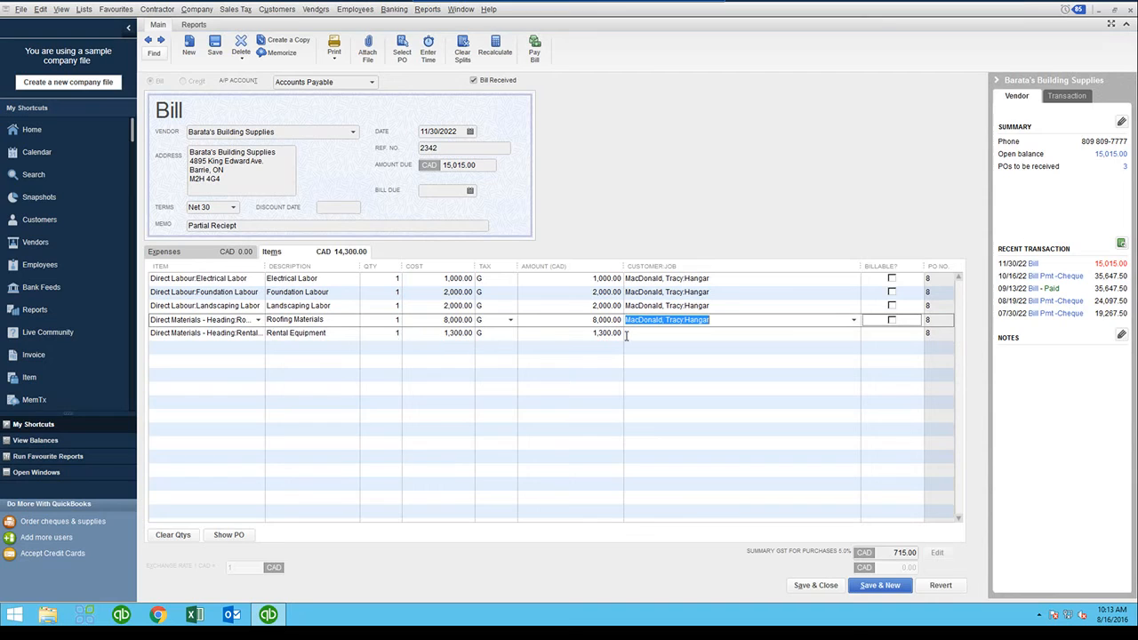
click(674, 338)
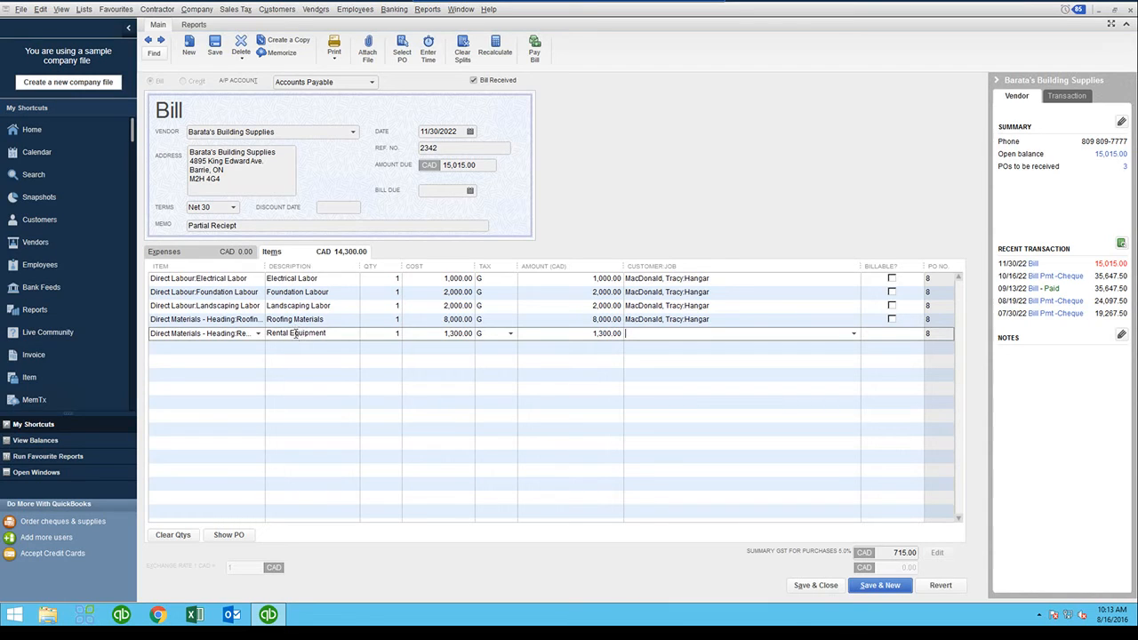
click(714, 322)
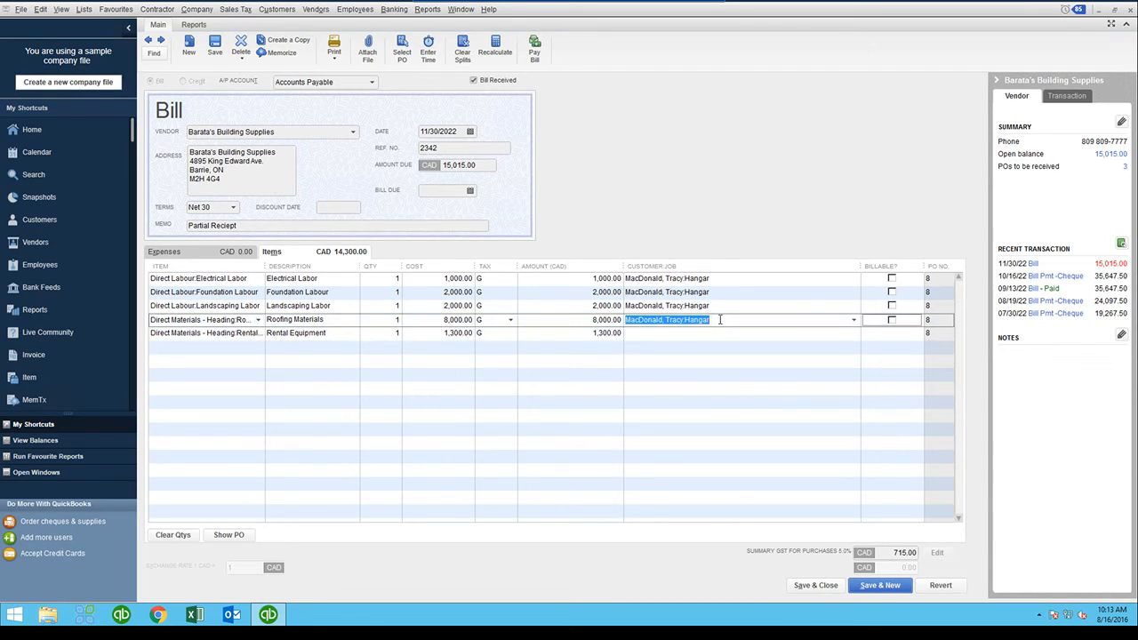
drag(719, 320, 601, 318)
key(ctrl+c)
click(634, 334)
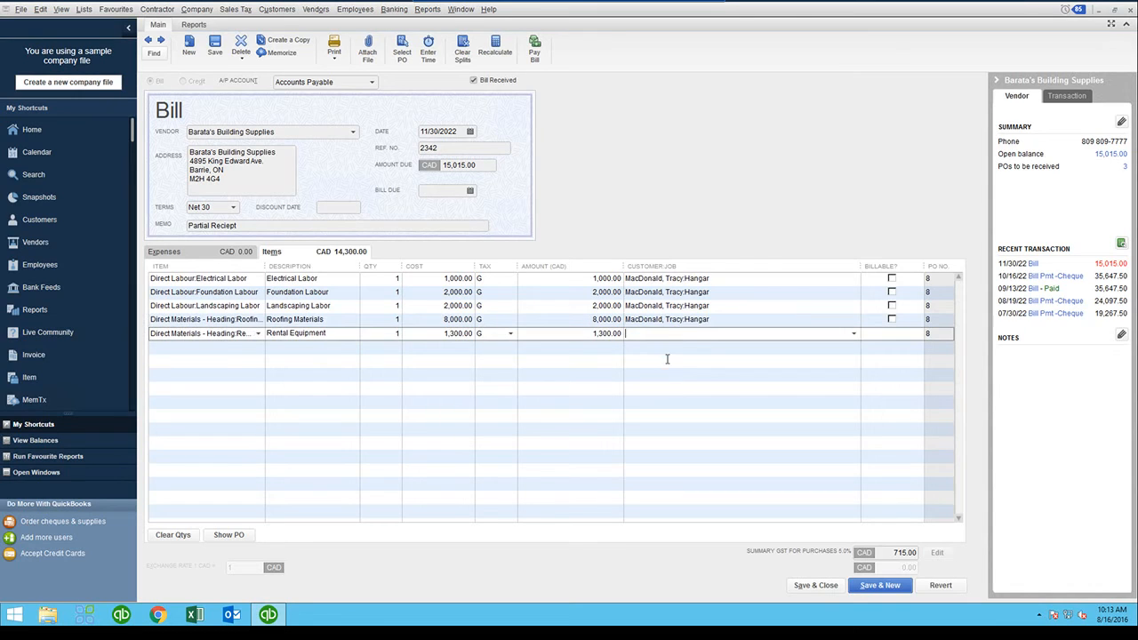
key(ctrl+v)
key(Tab)
key(Tab)
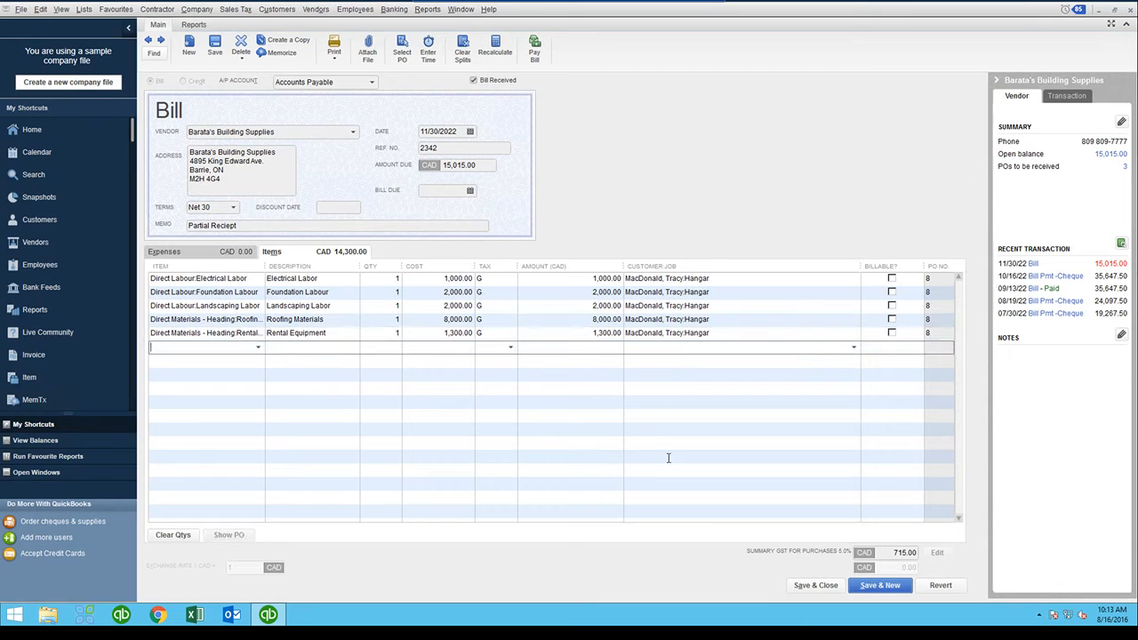
click(815, 587)
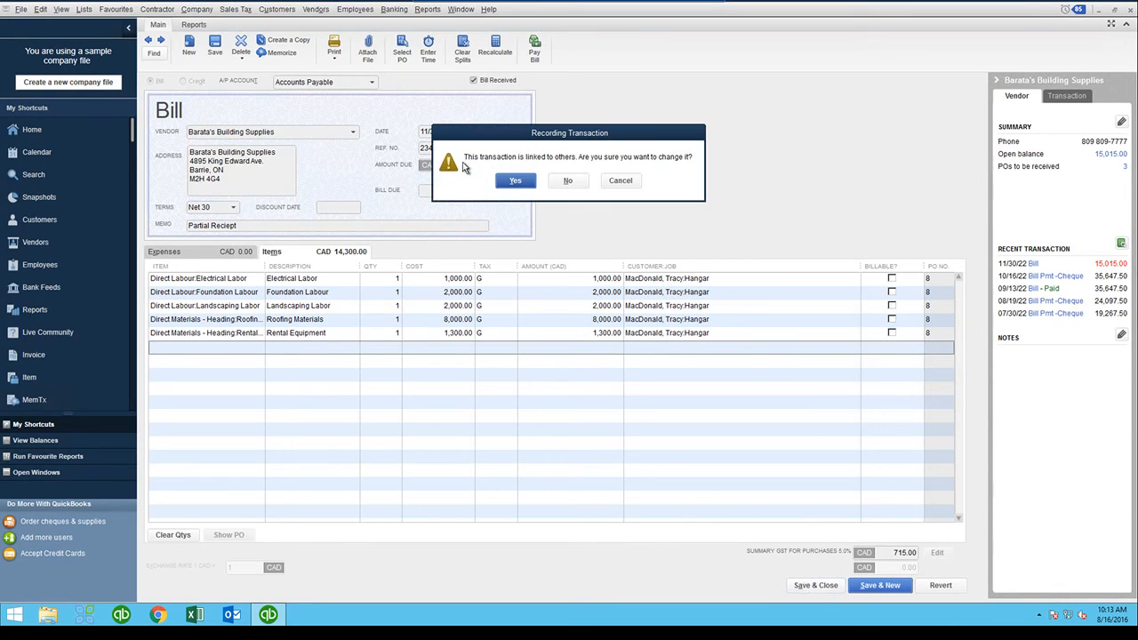
click(514, 182)
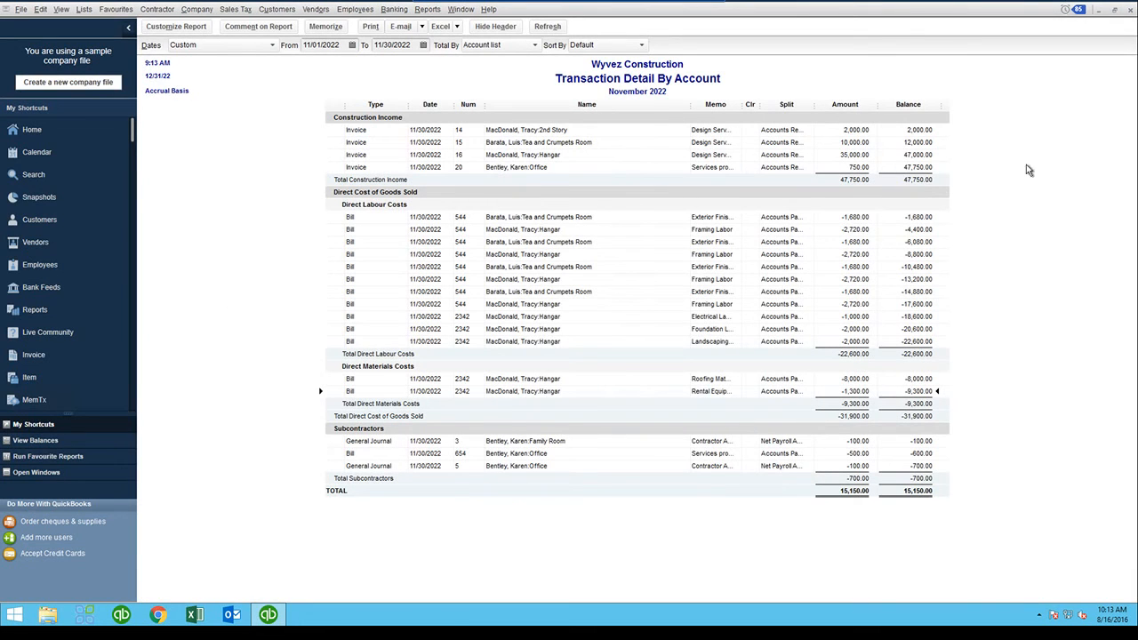
Step: Close Transaction Detail and maximize the refreshed Job Profitability Summary (34,112.00 cost, 13,638.00 difference) to customize it
click(1116, 12)
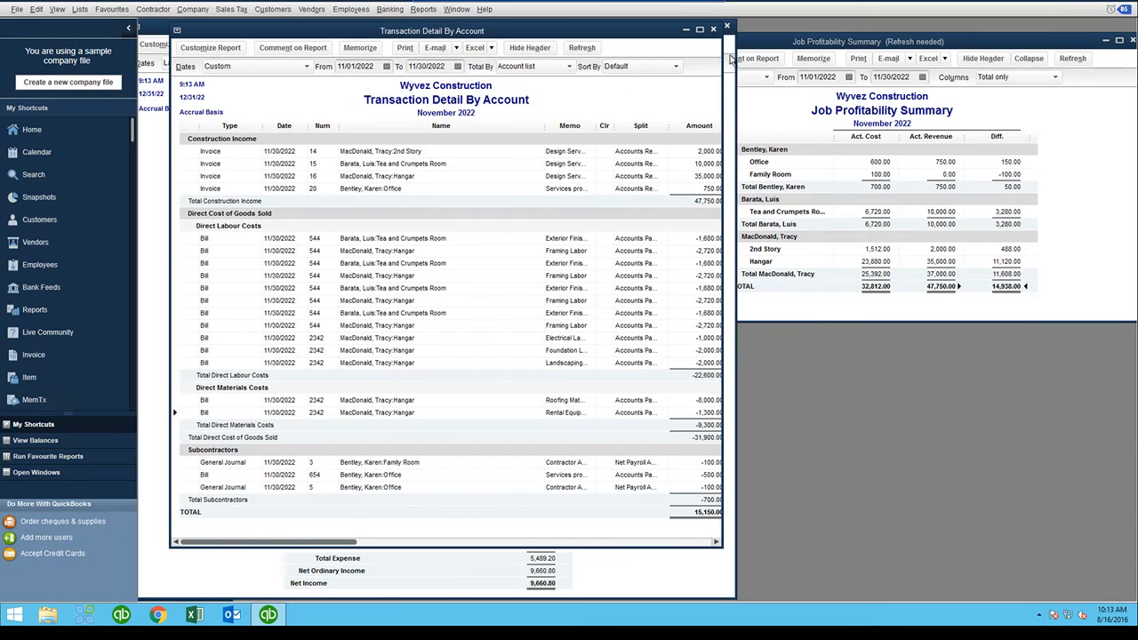
click(714, 30)
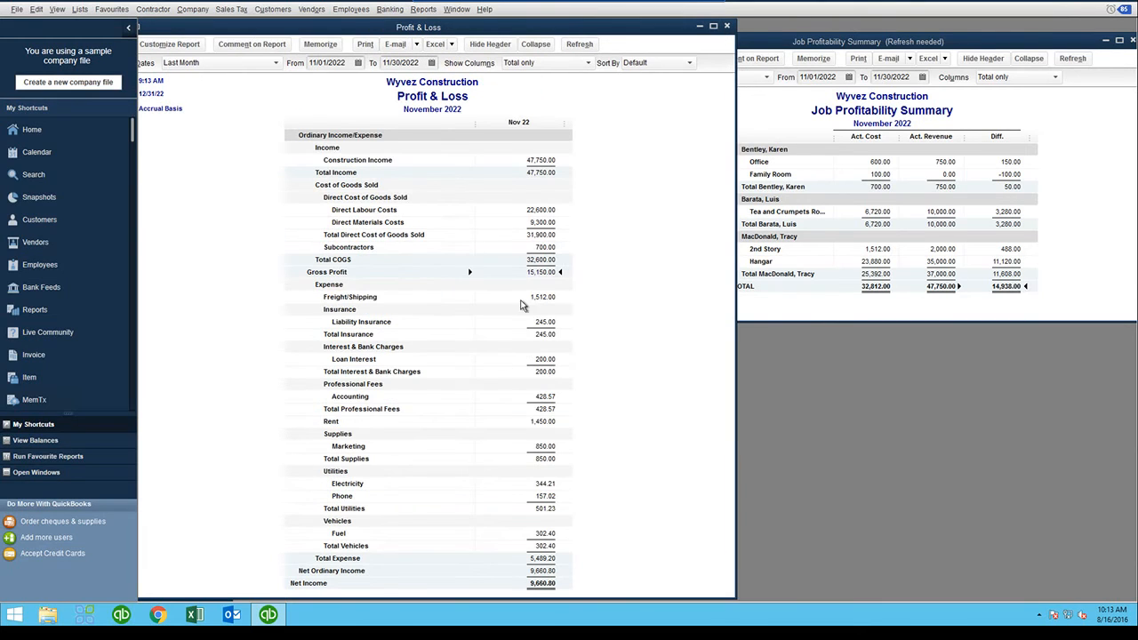
click(1013, 290)
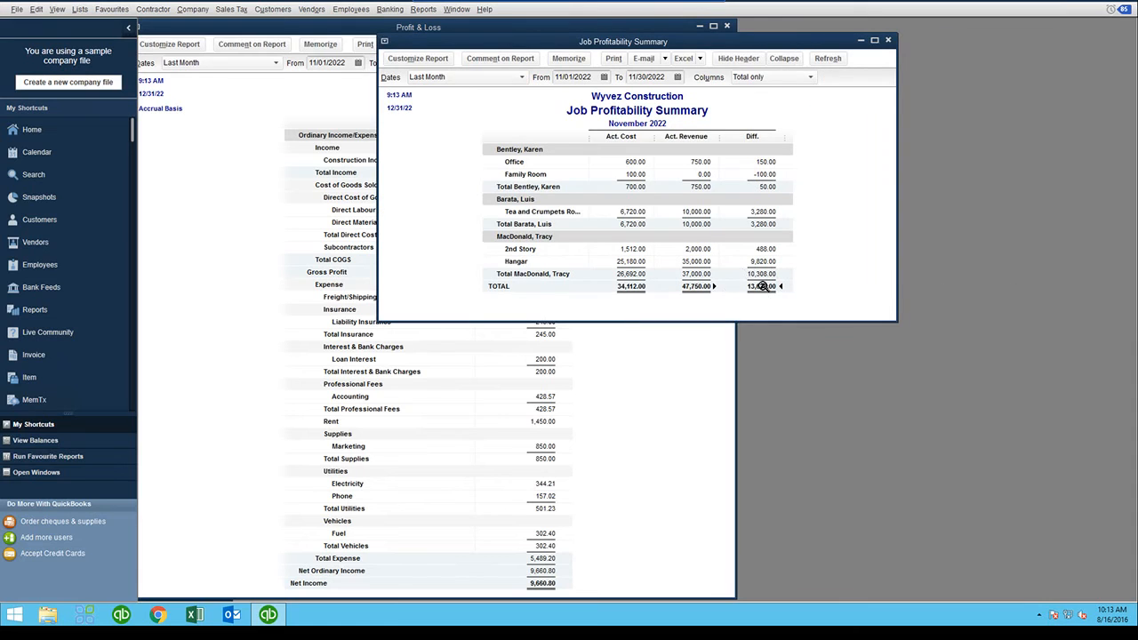
drag(682, 44, 487, 78)
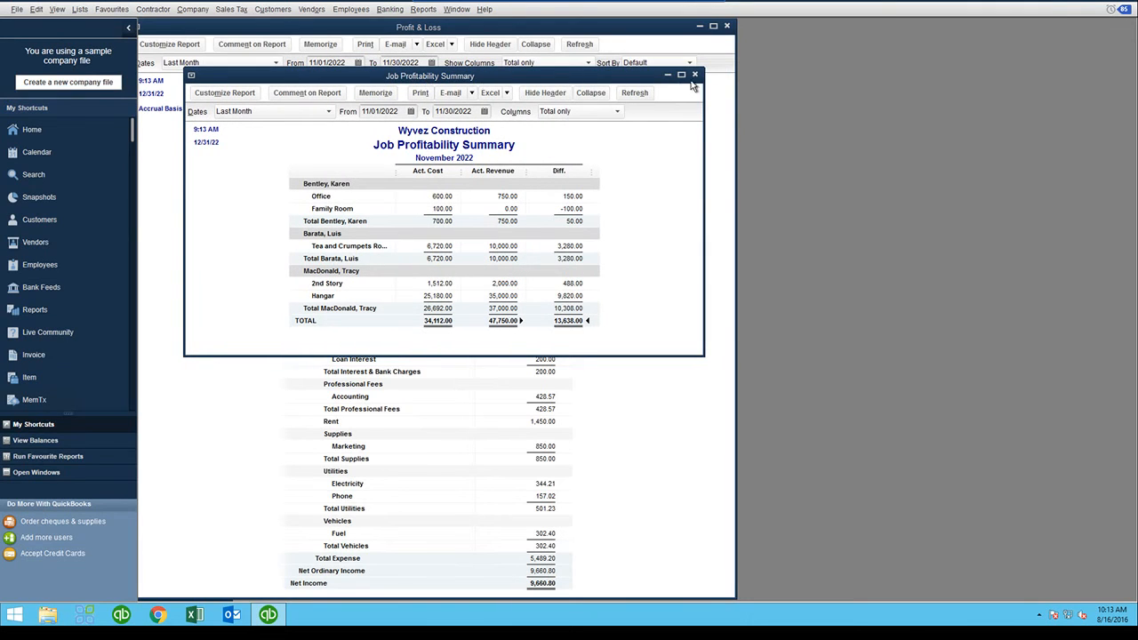
click(681, 75)
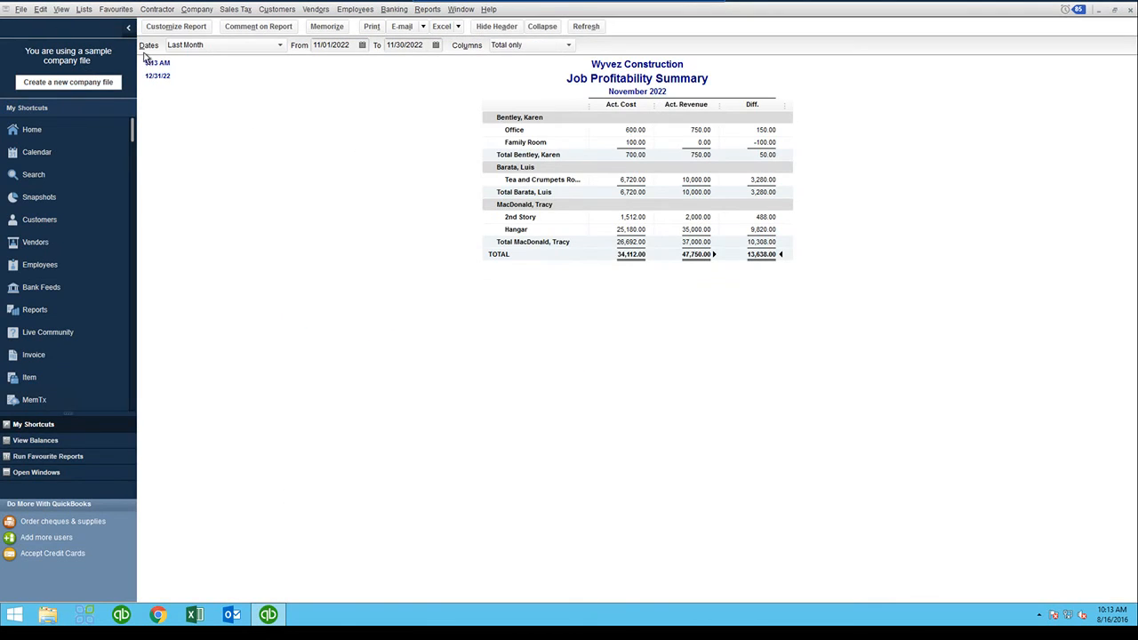
click(177, 26)
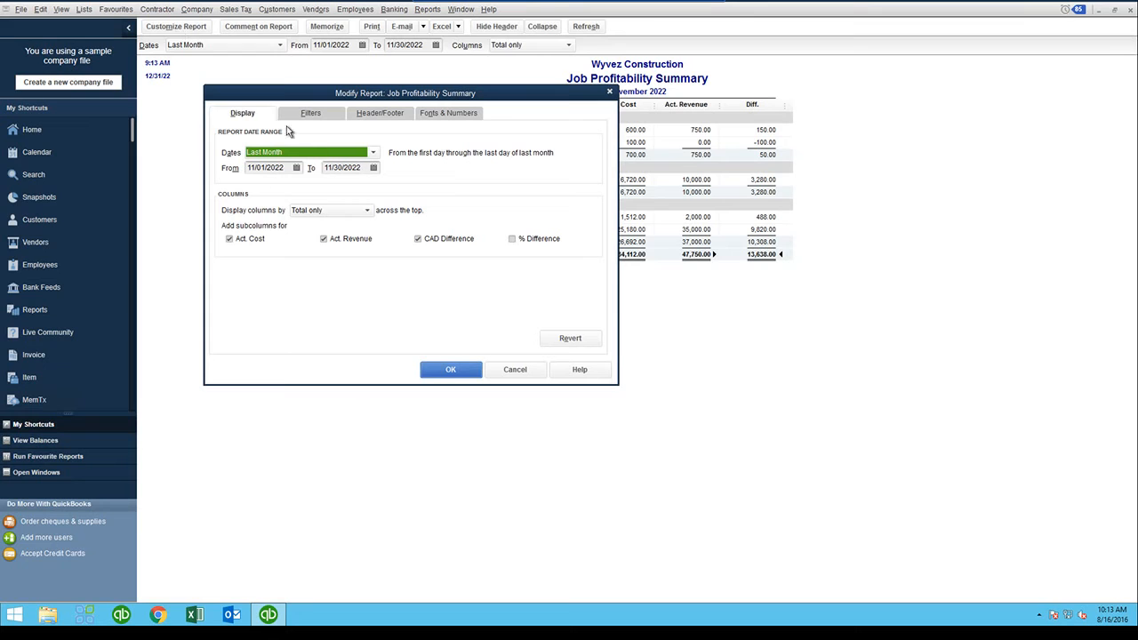
Step: On the Filters tab, set the Account filter to Multiple accounts
click(310, 114)
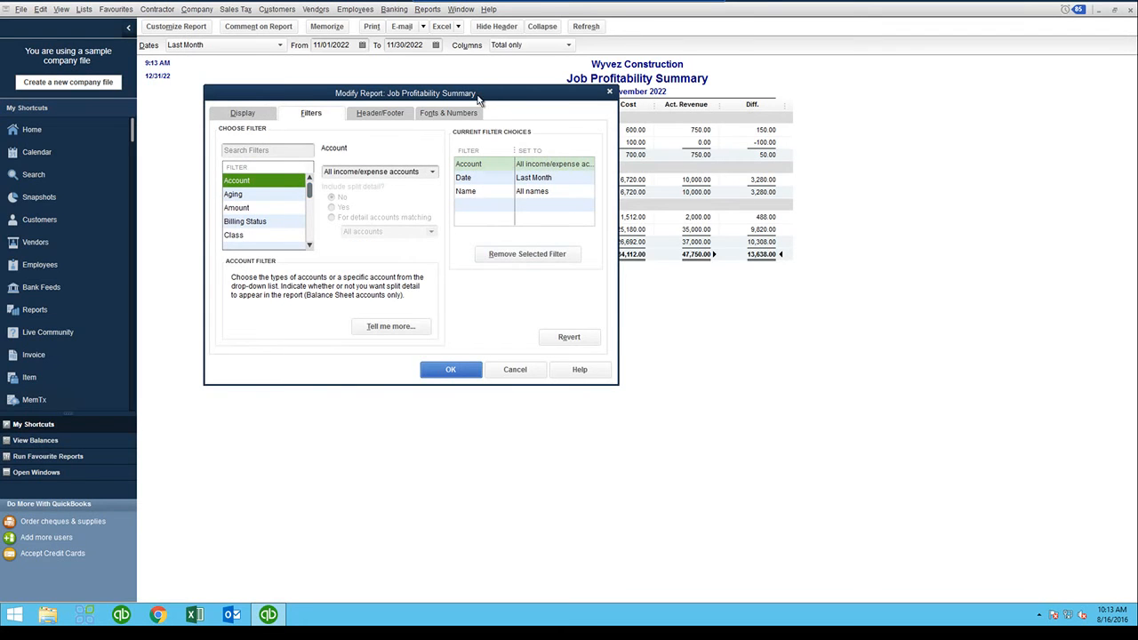
drag(480, 96, 471, 144)
drag(456, 229, 437, 104)
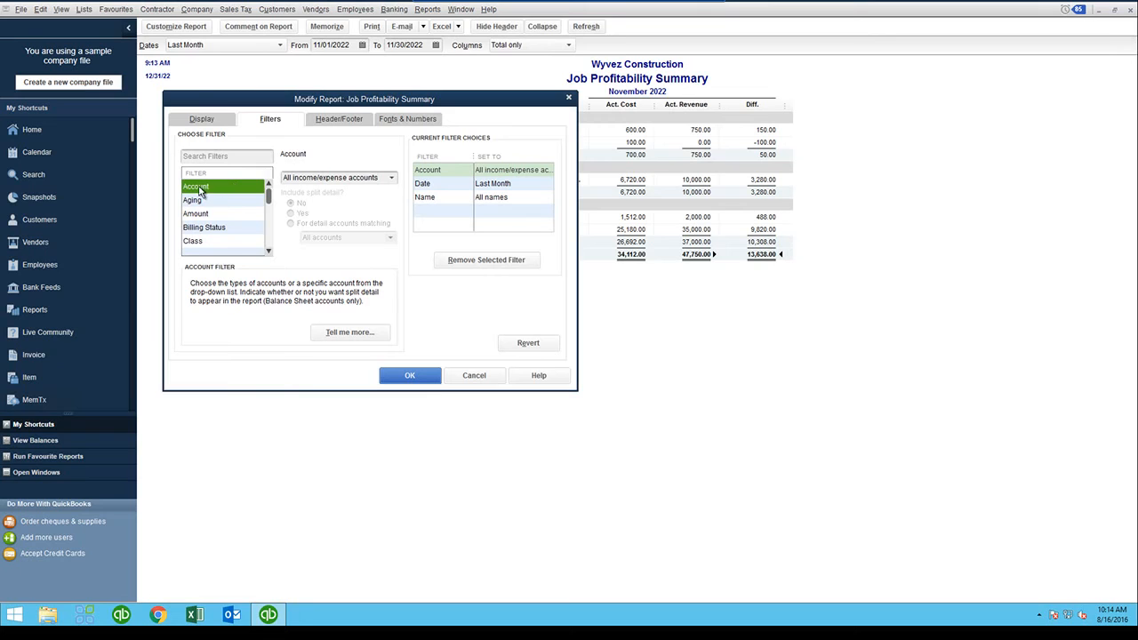
click(391, 178)
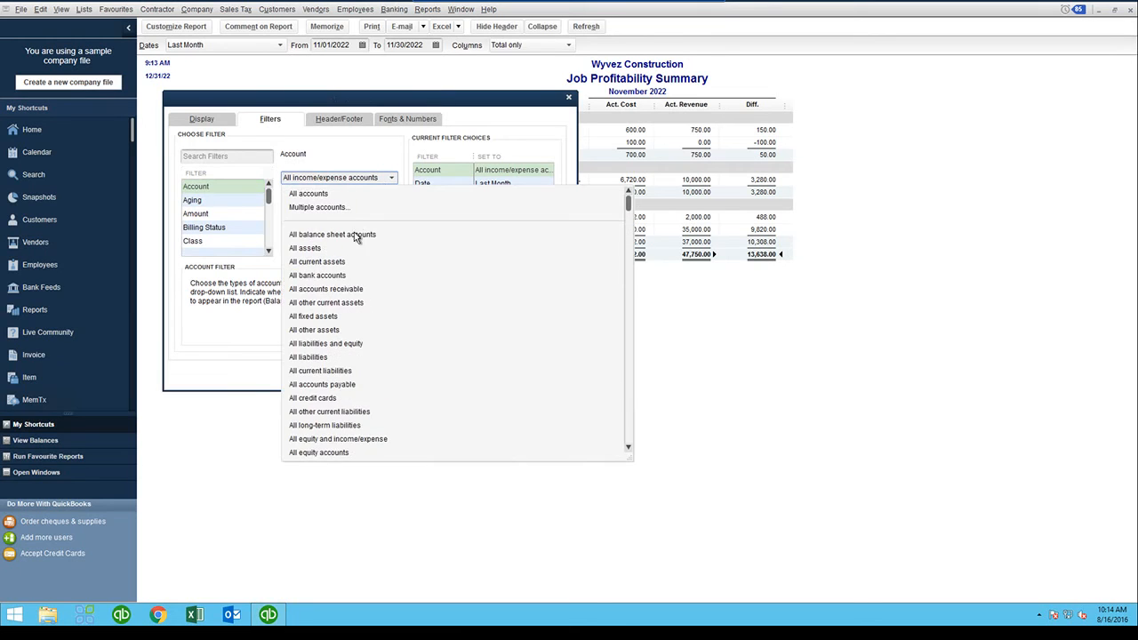
click(307, 207)
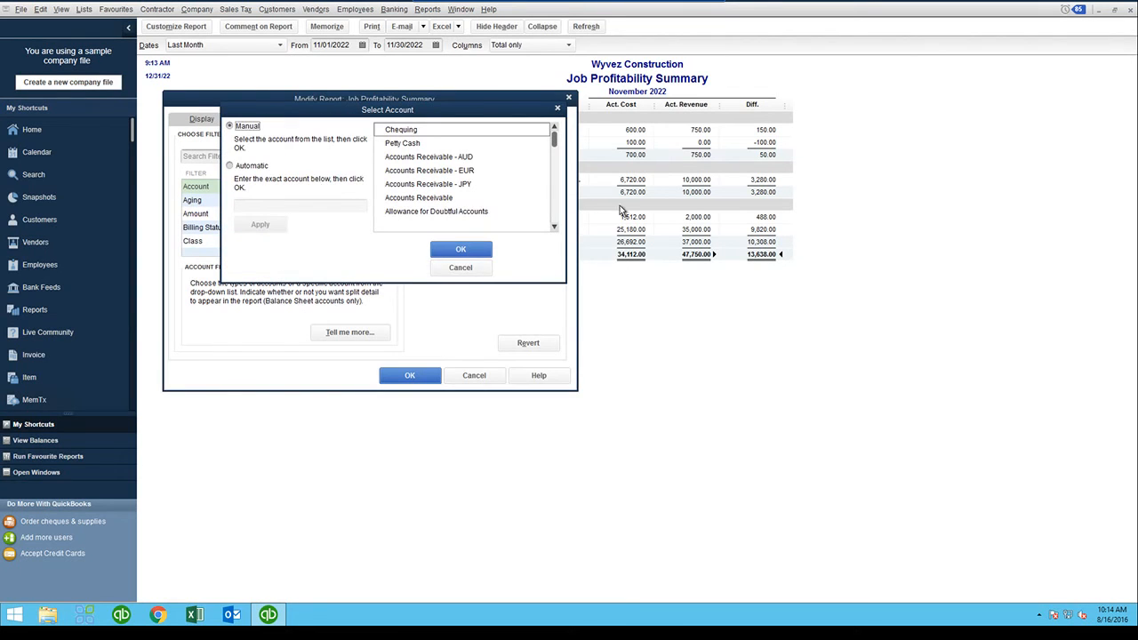
Step: Tick the asset accounts from Chequing through Office Equipment's Cost account
click(409, 131)
click(412, 143)
click(416, 156)
click(420, 170)
click(421, 184)
click(421, 198)
click(423, 212)
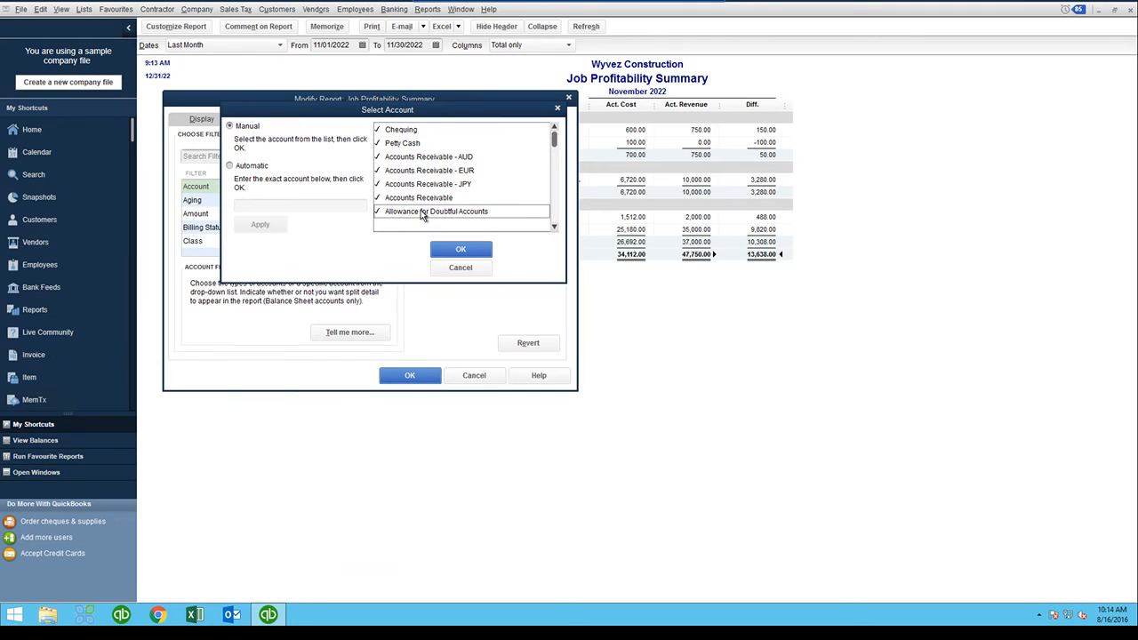
click(555, 226)
click(555, 227)
click(555, 226)
click(555, 227)
click(555, 227)
click(555, 227)
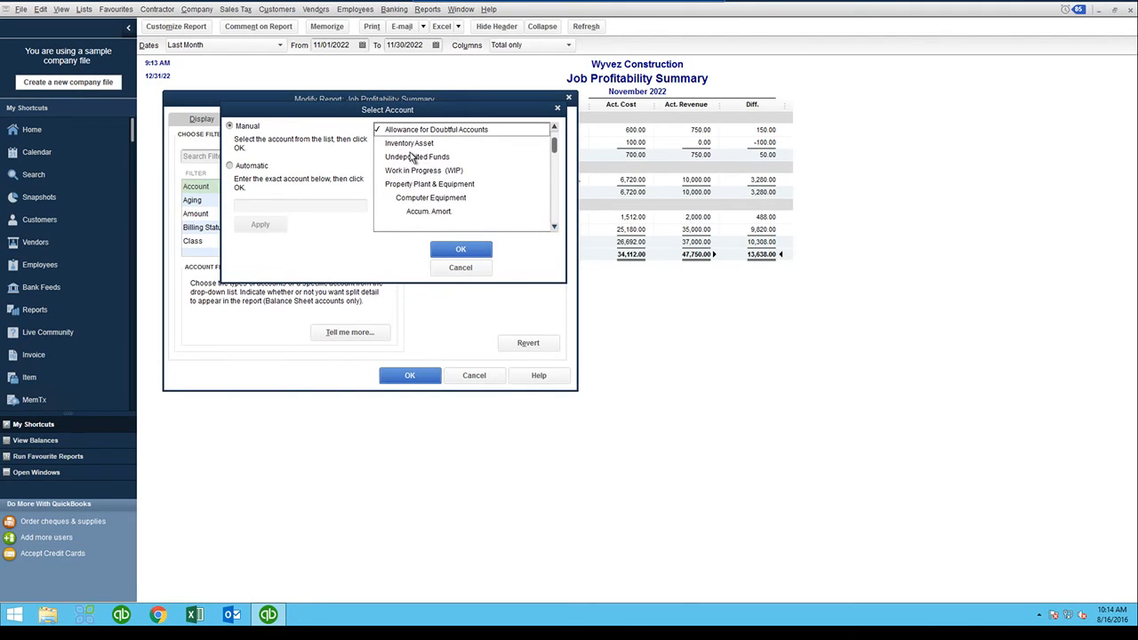
click(418, 170)
click(423, 184)
click(427, 197)
click(429, 212)
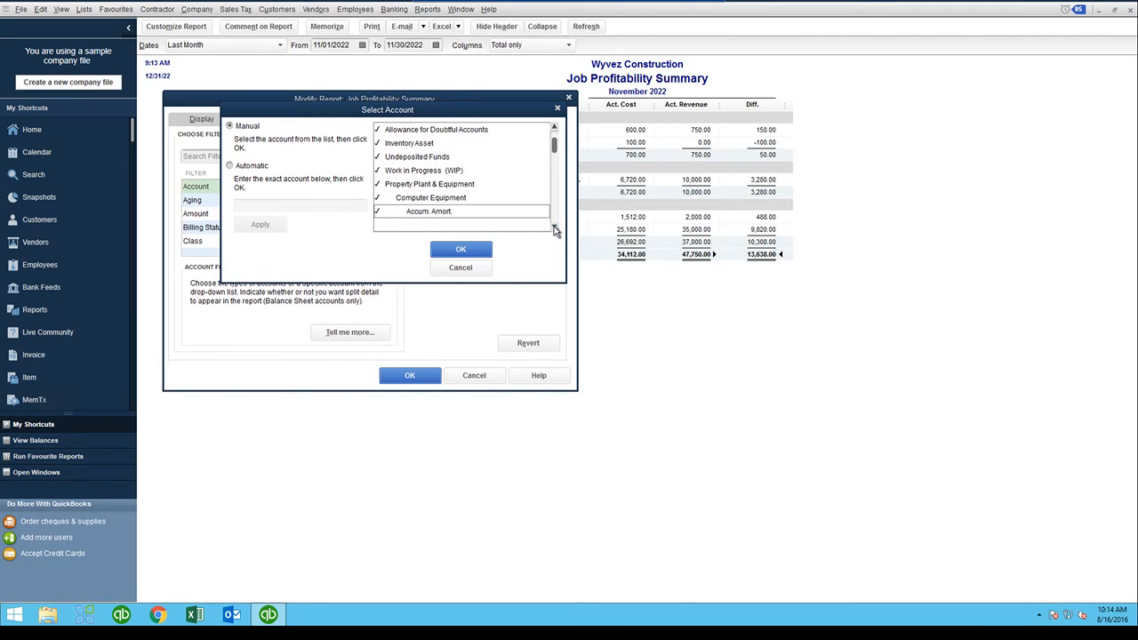
click(555, 227)
click(554, 226)
click(555, 226)
click(554, 226)
click(554, 226)
click(413, 157)
click(412, 170)
click(414, 184)
click(416, 198)
click(419, 211)
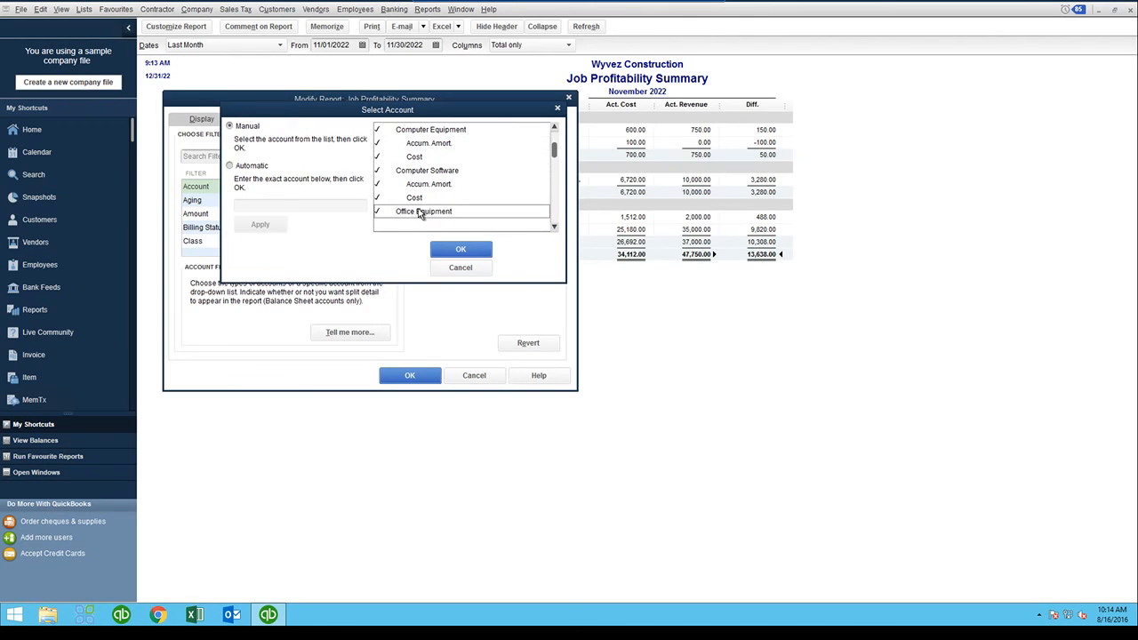
click(555, 226)
click(555, 227)
click(555, 227)
click(554, 227)
click(555, 227)
click(555, 227)
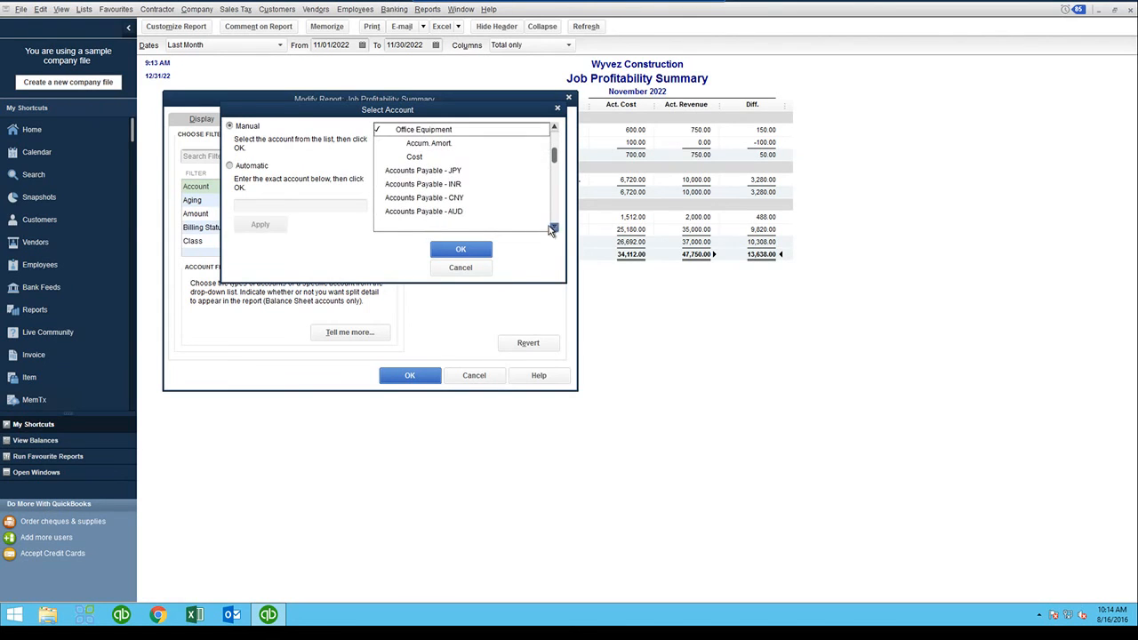
click(428, 143)
click(415, 157)
Step: Tick the liability accounts from Accounts Payable - JPY through Advances from Related Parties
click(423, 169)
click(423, 185)
click(424, 198)
click(425, 211)
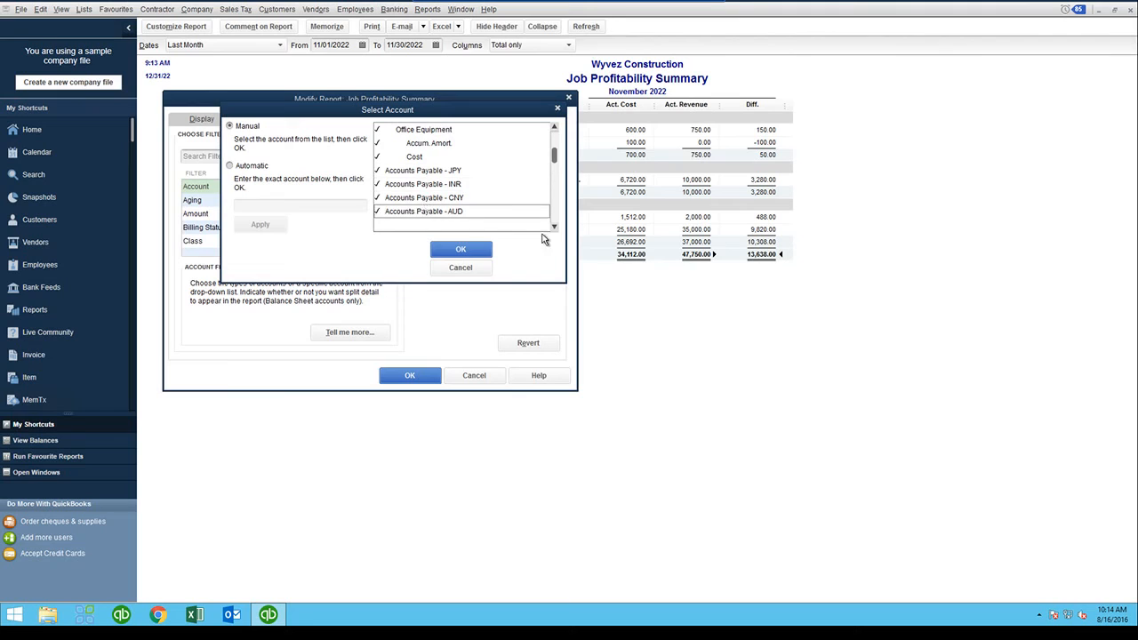
click(554, 227)
click(554, 227)
click(554, 227)
click(554, 227)
click(554, 226)
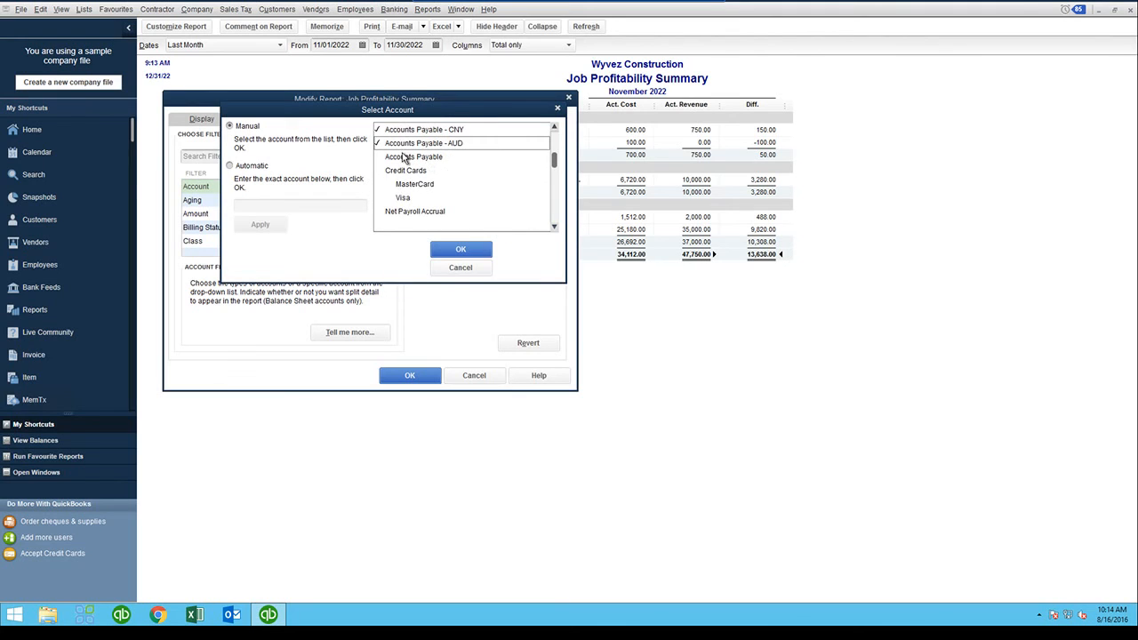
click(414, 157)
click(406, 170)
click(415, 184)
click(402, 197)
click(415, 211)
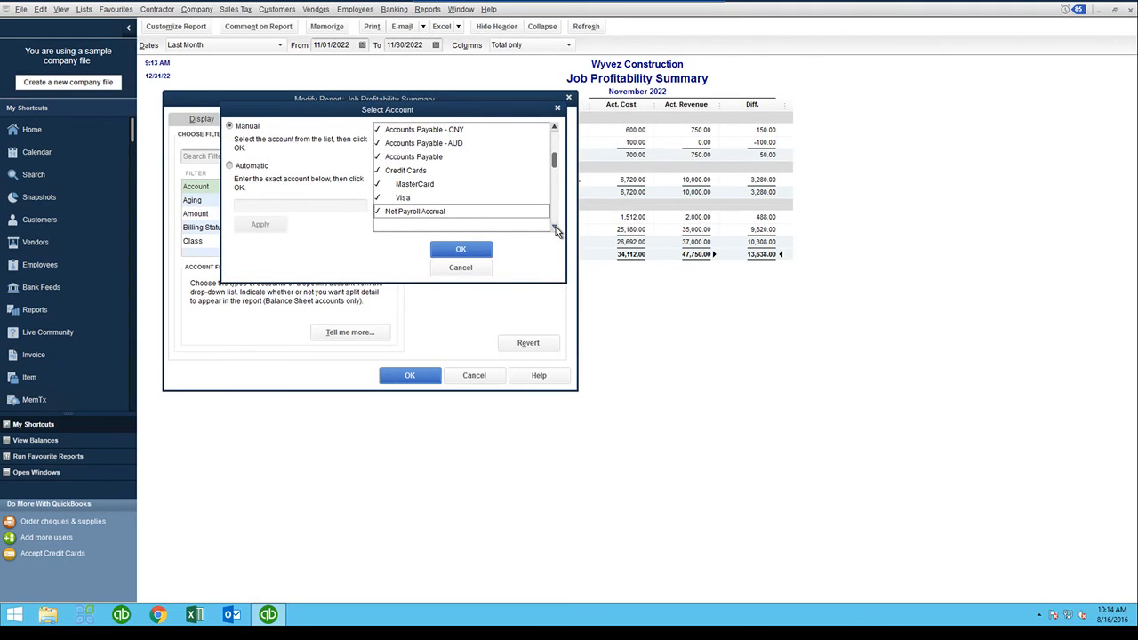
click(555, 227)
click(555, 227)
click(555, 227)
click(555, 226)
click(555, 227)
click(554, 227)
click(414, 143)
click(415, 156)
click(413, 170)
click(411, 184)
click(407, 197)
click(418, 212)
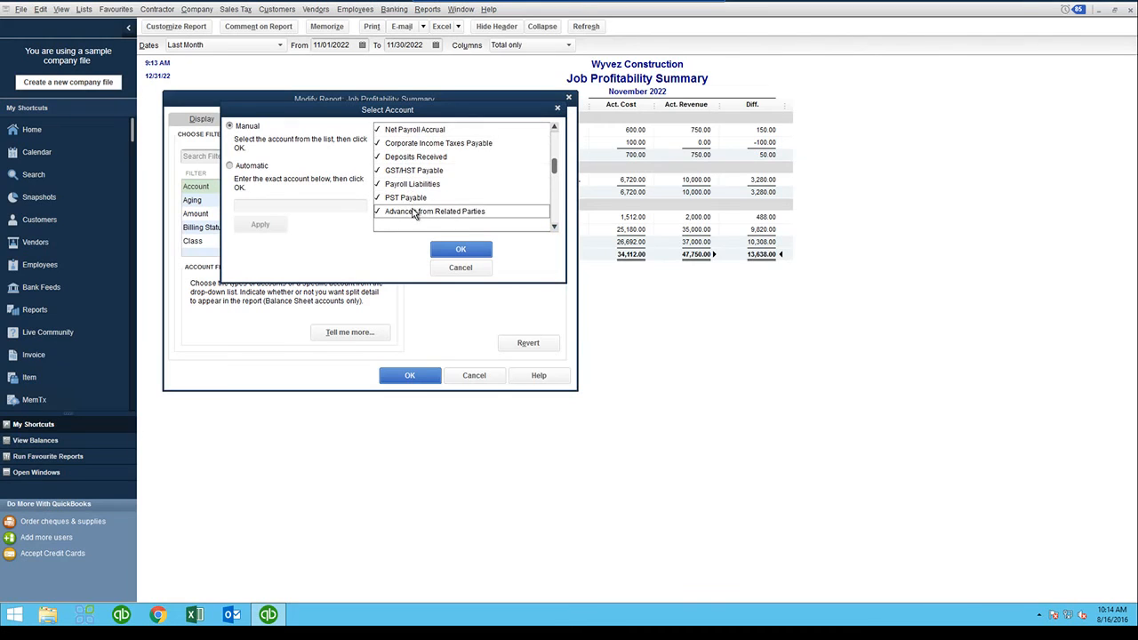
click(554, 226)
click(554, 227)
double_click(554, 227)
double_click(554, 227)
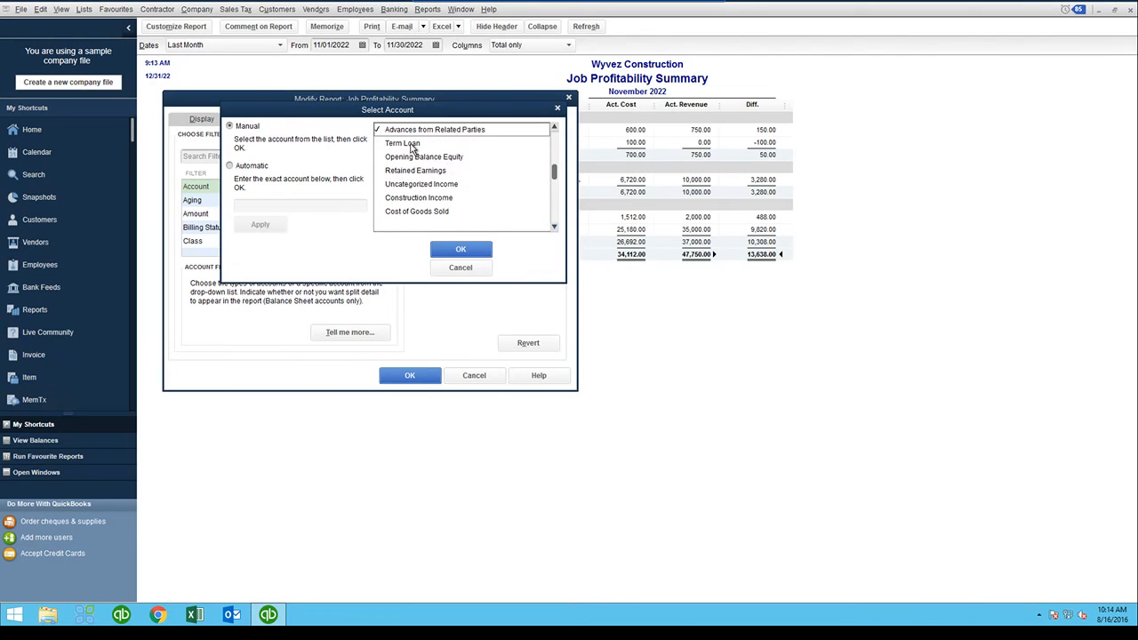
Step: Tick Term Loan, Opening Balance Equity and Retained Earnings, leaving Uncategorized and Construction Income out
click(402, 143)
click(423, 156)
click(416, 170)
click(411, 186)
click(412, 198)
click(411, 188)
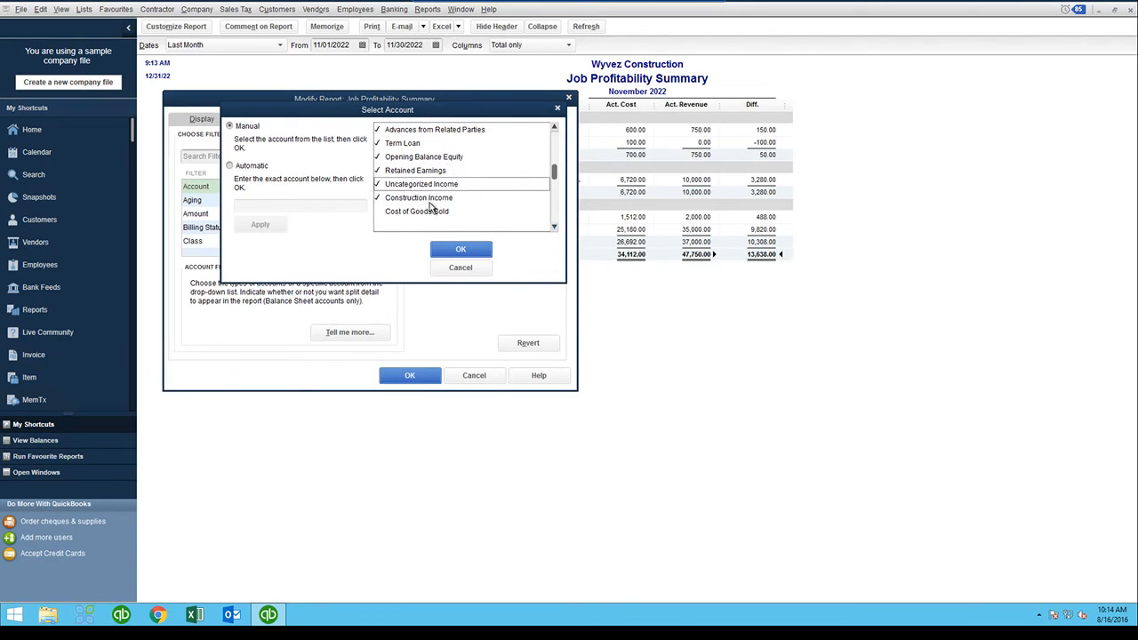
click(410, 199)
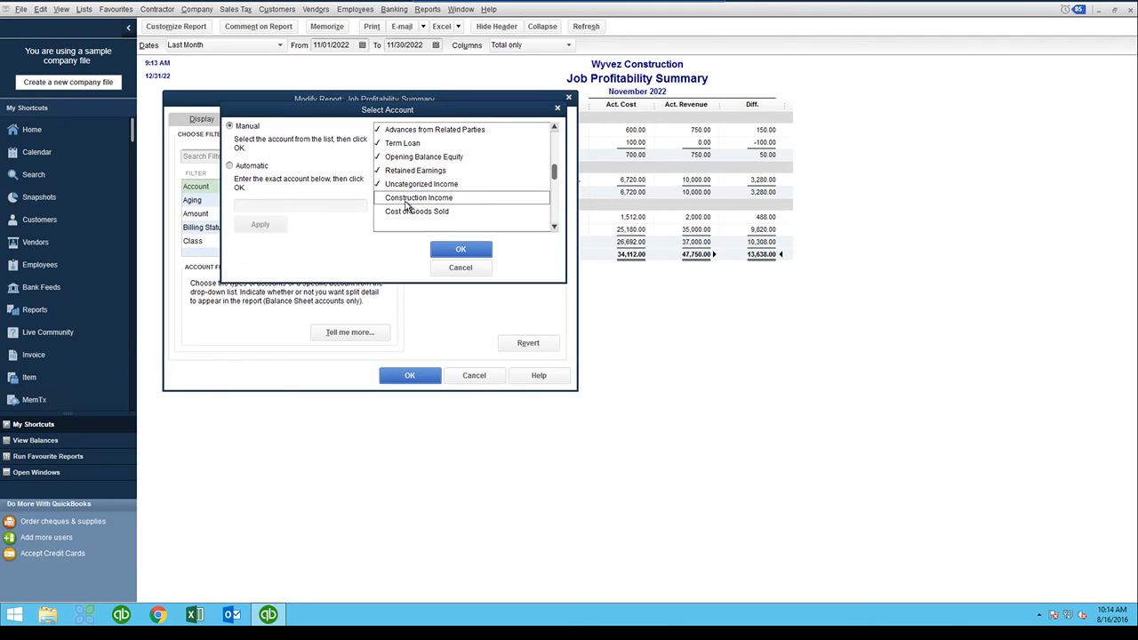
click(555, 228)
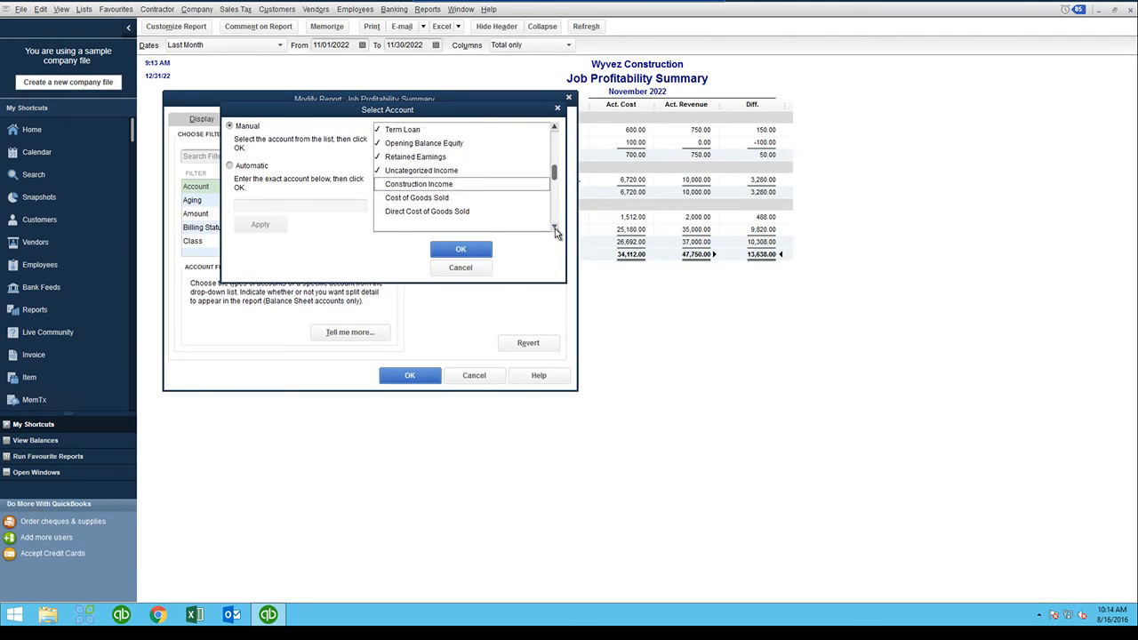
click(555, 228)
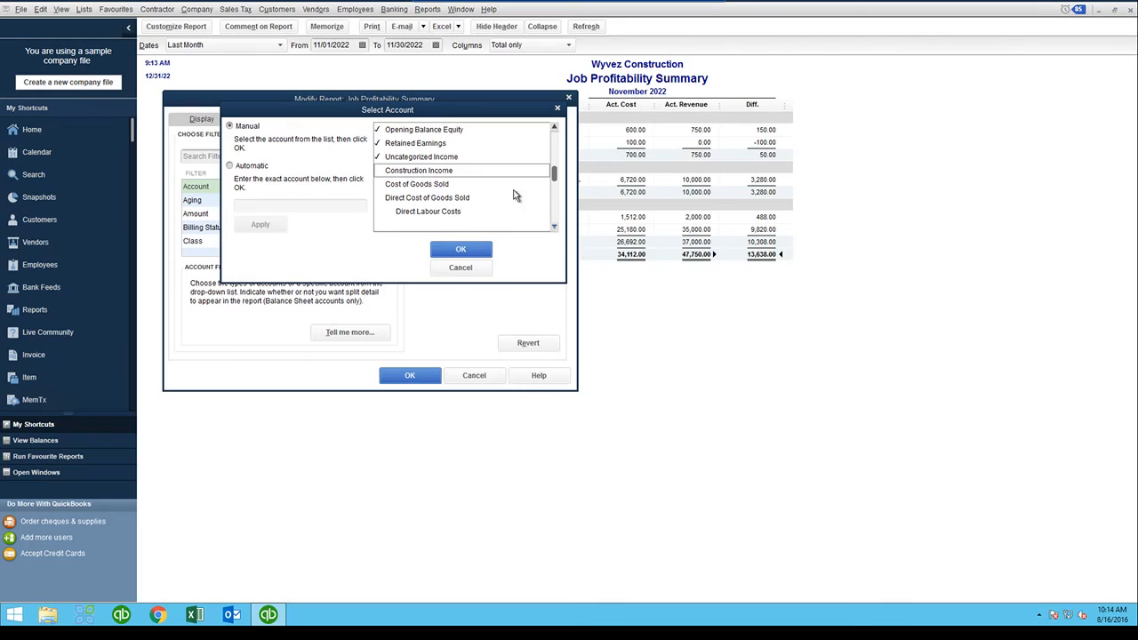
click(431, 157)
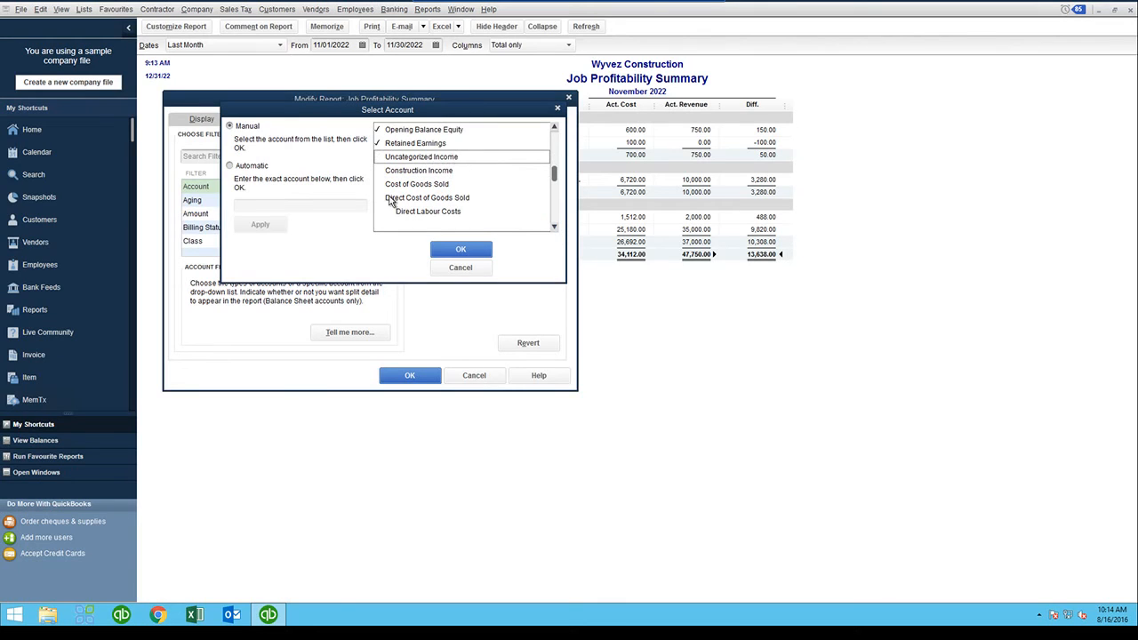
click(554, 228)
click(555, 228)
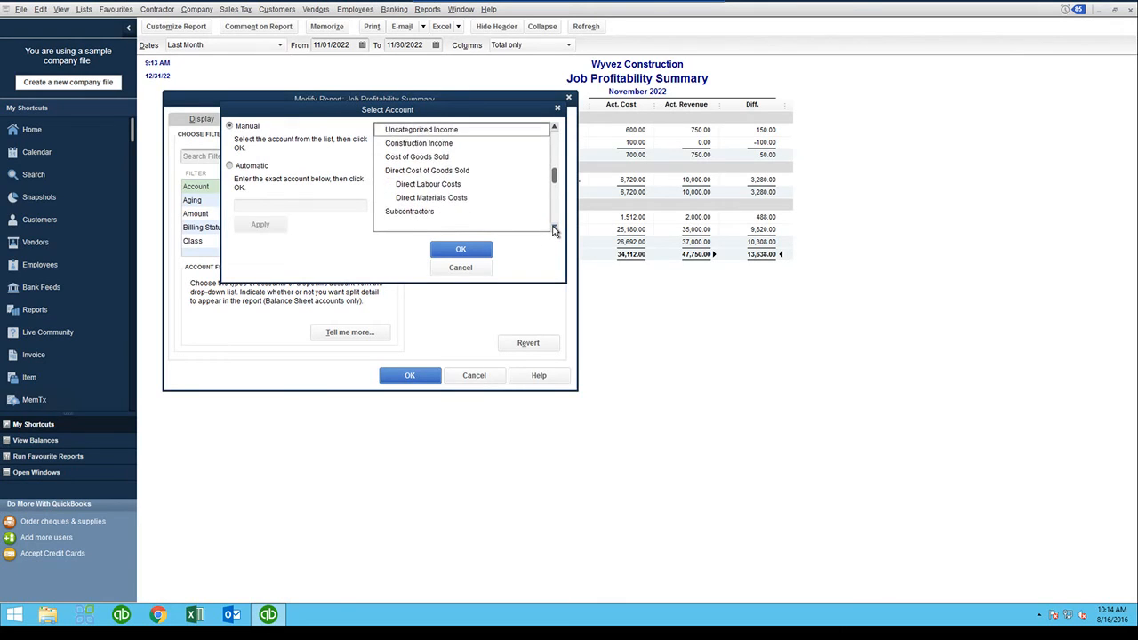
click(555, 228)
click(555, 227)
click(555, 227)
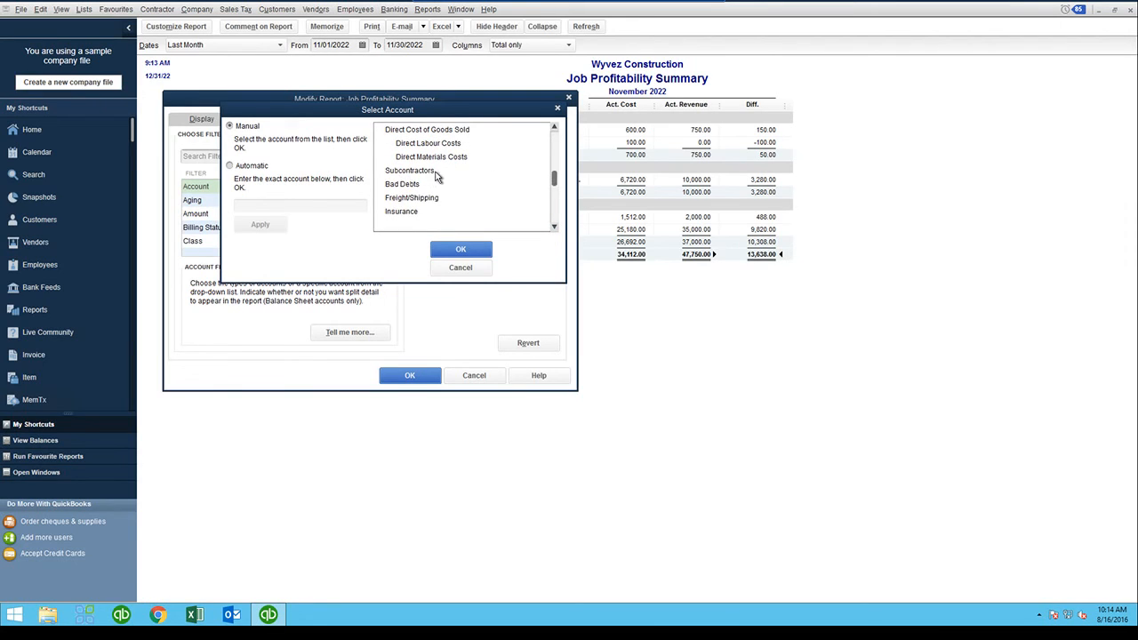
Step: Tick Bad Debts, Freight/Shipping, Insurance and the following expense accounts
click(406, 185)
click(408, 197)
click(401, 212)
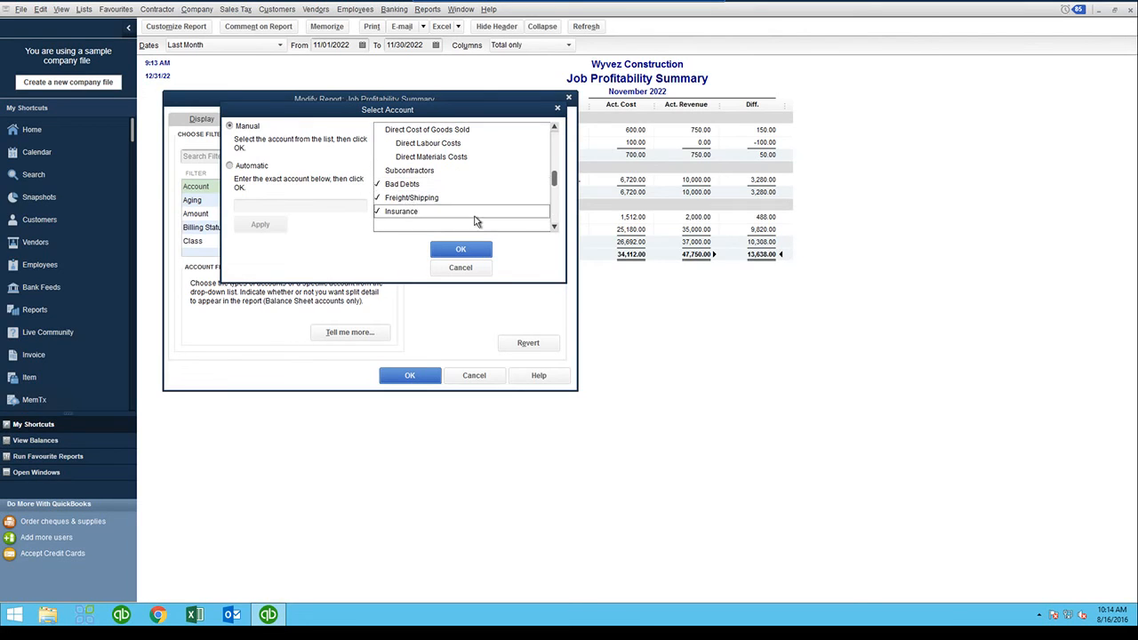
click(554, 227)
scroll(425, 191, down, 1)
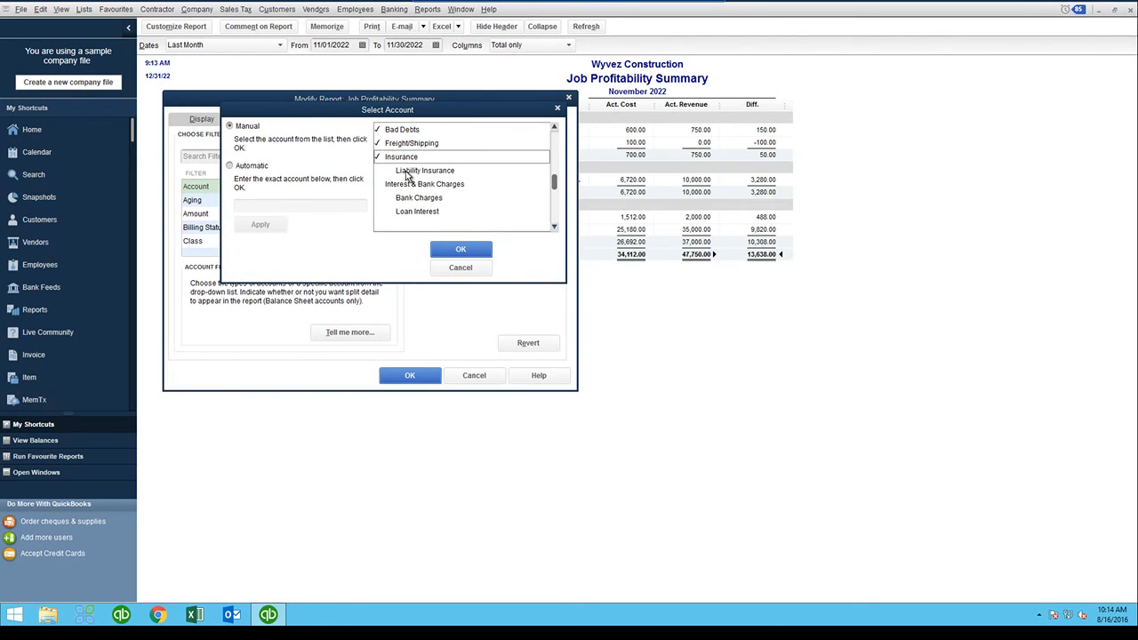
drag(409, 172, 417, 212)
click(554, 226)
click(554, 227)
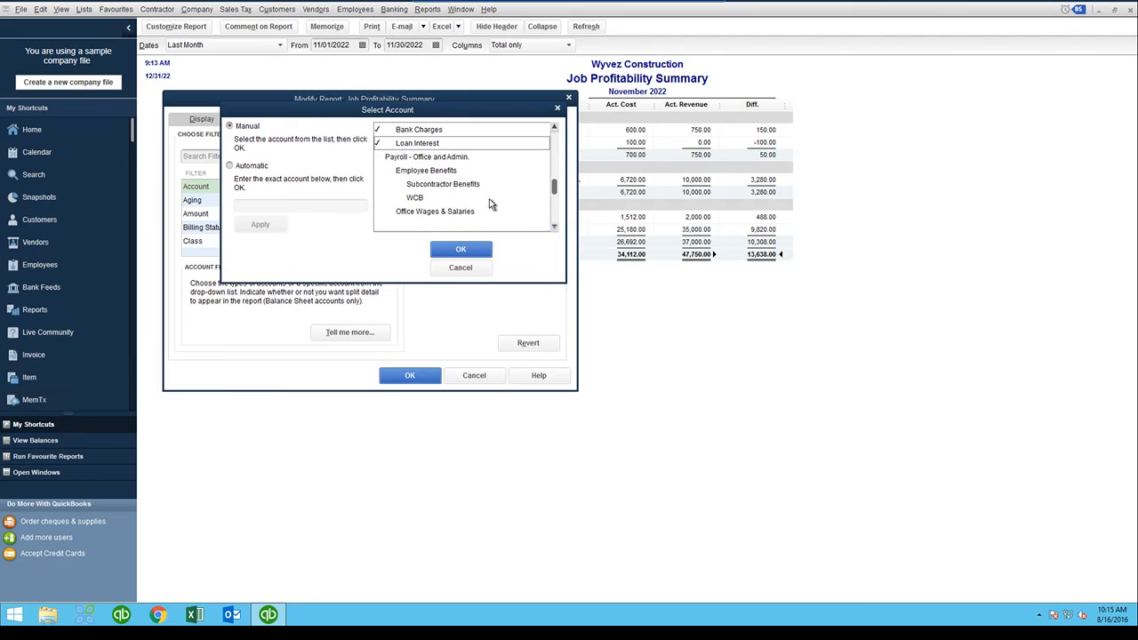
drag(405, 159, 412, 210)
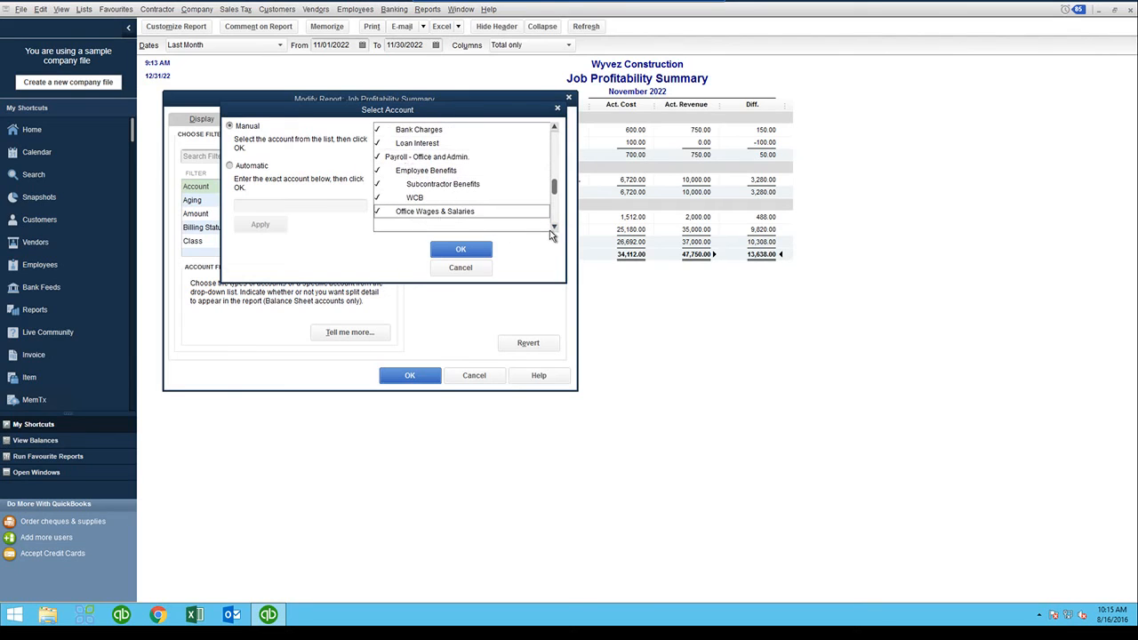
scroll(554, 227, down, 2)
drag(402, 157, 406, 213)
scroll(551, 226, down, 2)
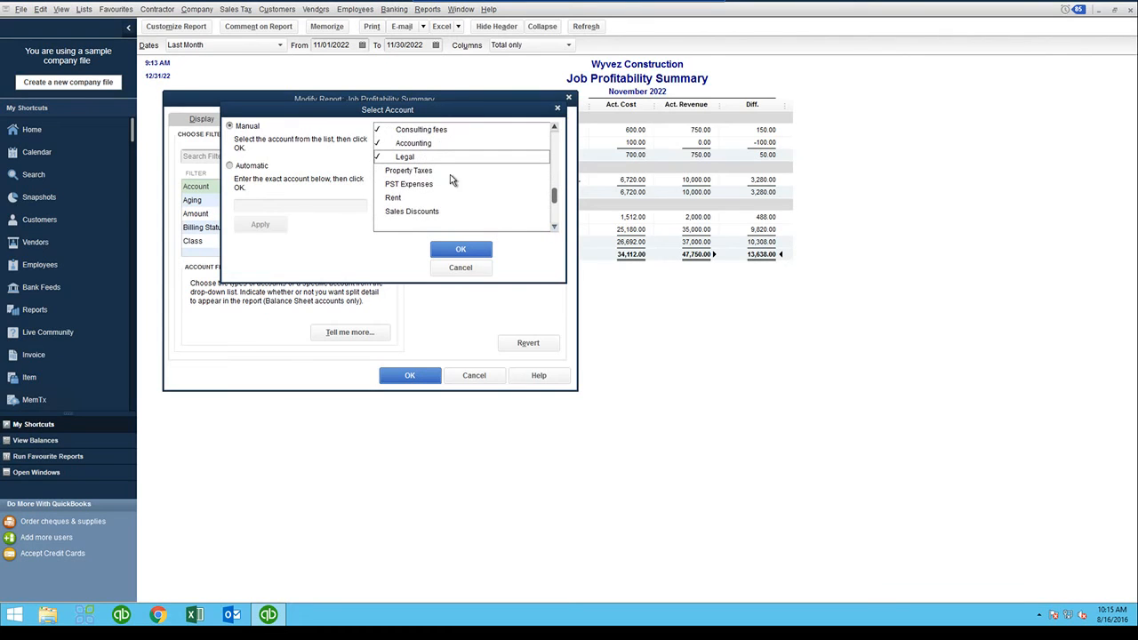
drag(405, 171, 450, 230)
click(554, 226)
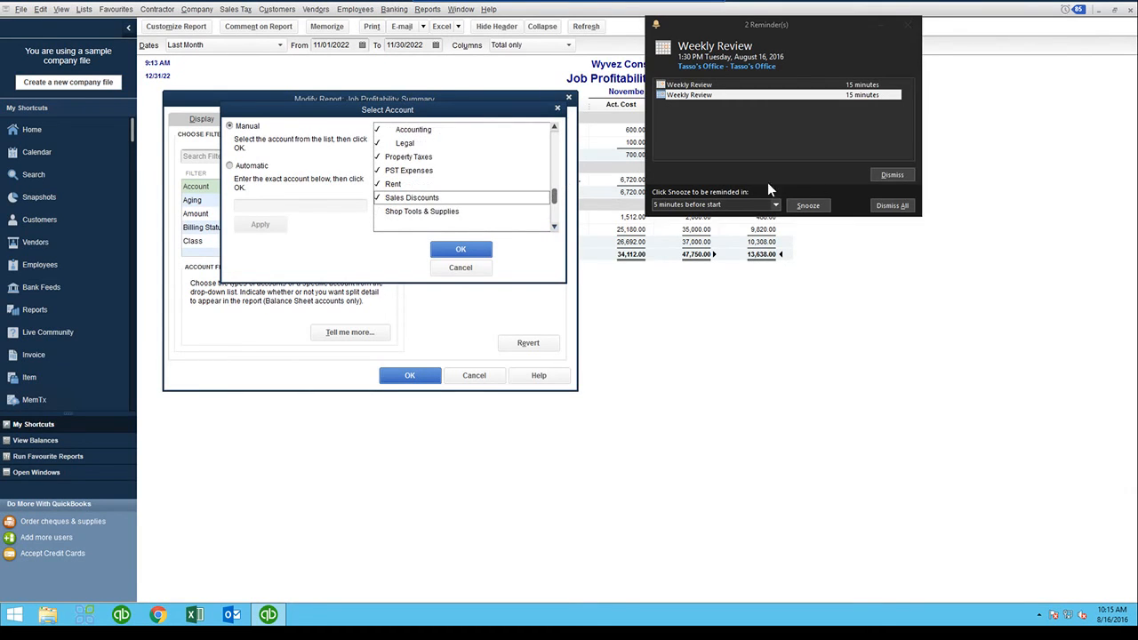
Step: Dismiss the calendar reminder, tick Shop Tools & Supplies through Purchase Orders, and confirm the selection
click(890, 175)
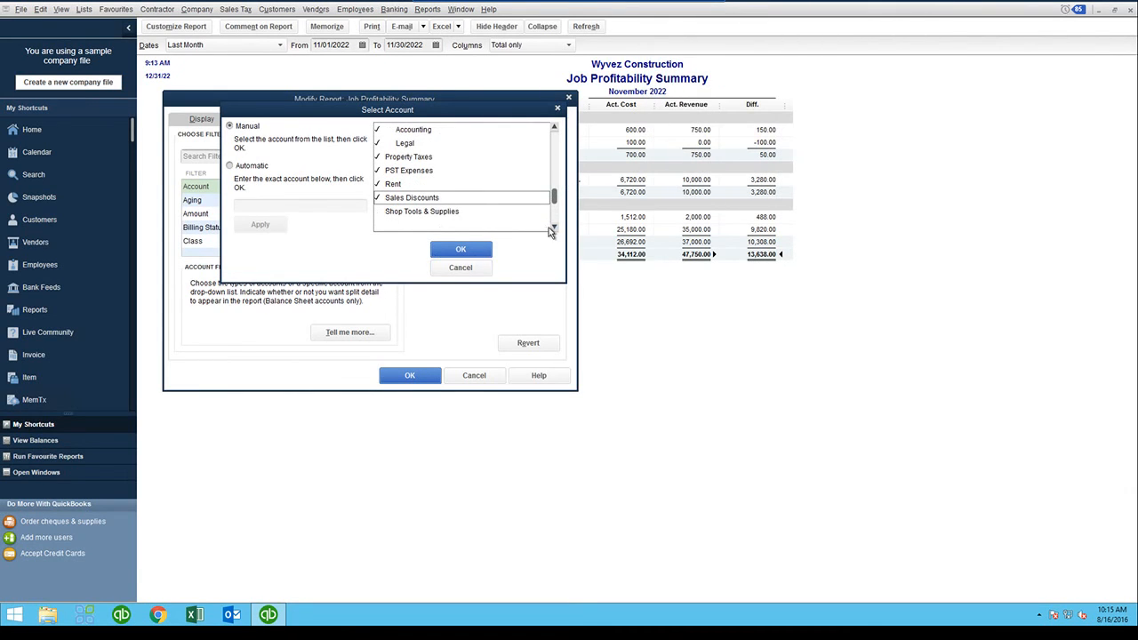
scroll(557, 227, down, 1)
drag(407, 171, 414, 214)
click(553, 228)
click(553, 227)
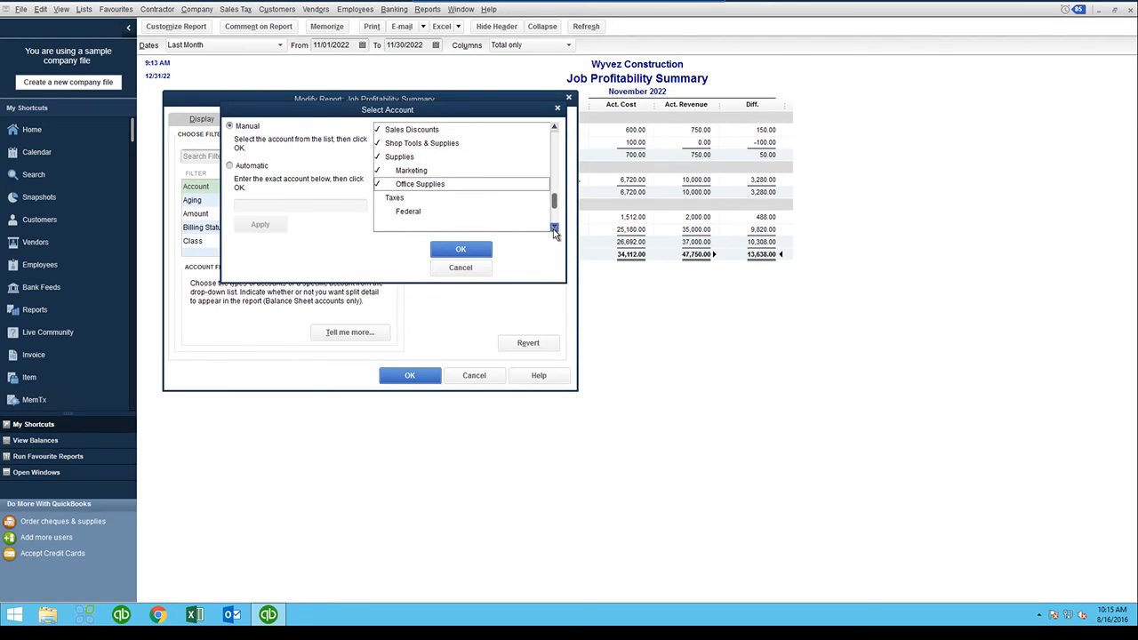
click(553, 228)
click(554, 227)
click(554, 228)
click(553, 228)
drag(398, 145, 501, 222)
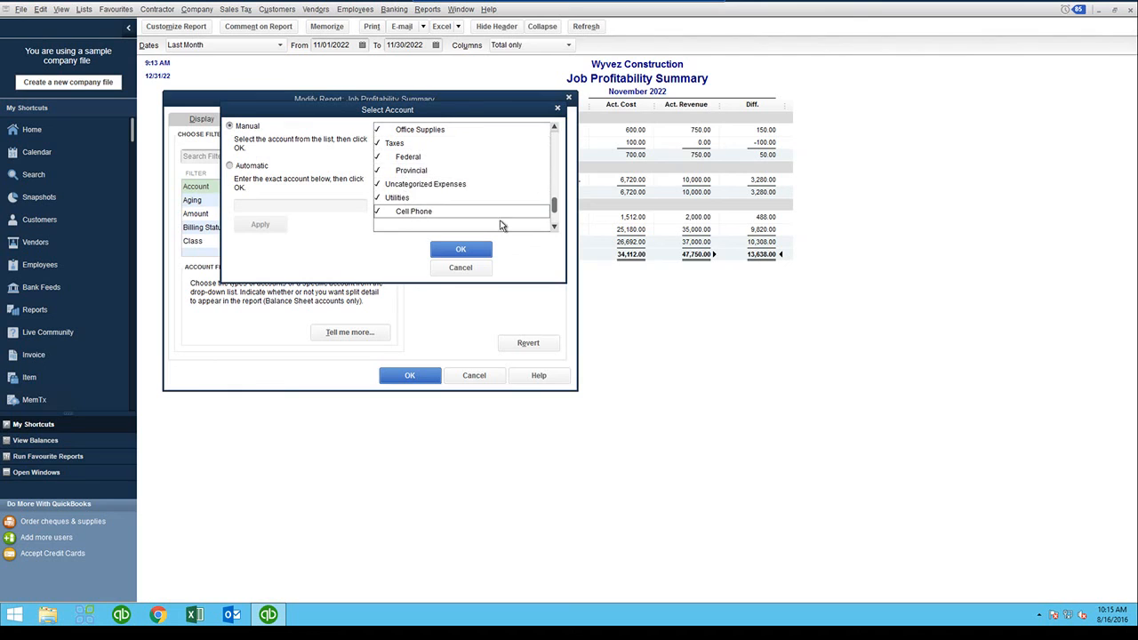
click(554, 227)
click(554, 228)
click(554, 227)
click(554, 228)
click(555, 228)
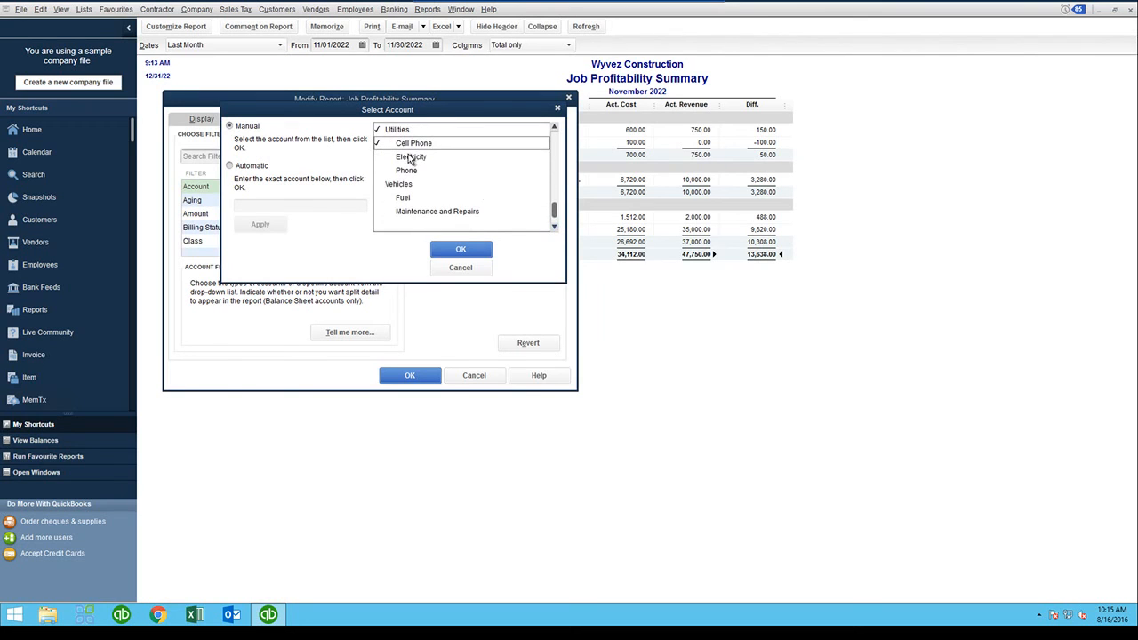
drag(411, 158, 427, 212)
click(555, 228)
click(555, 228)
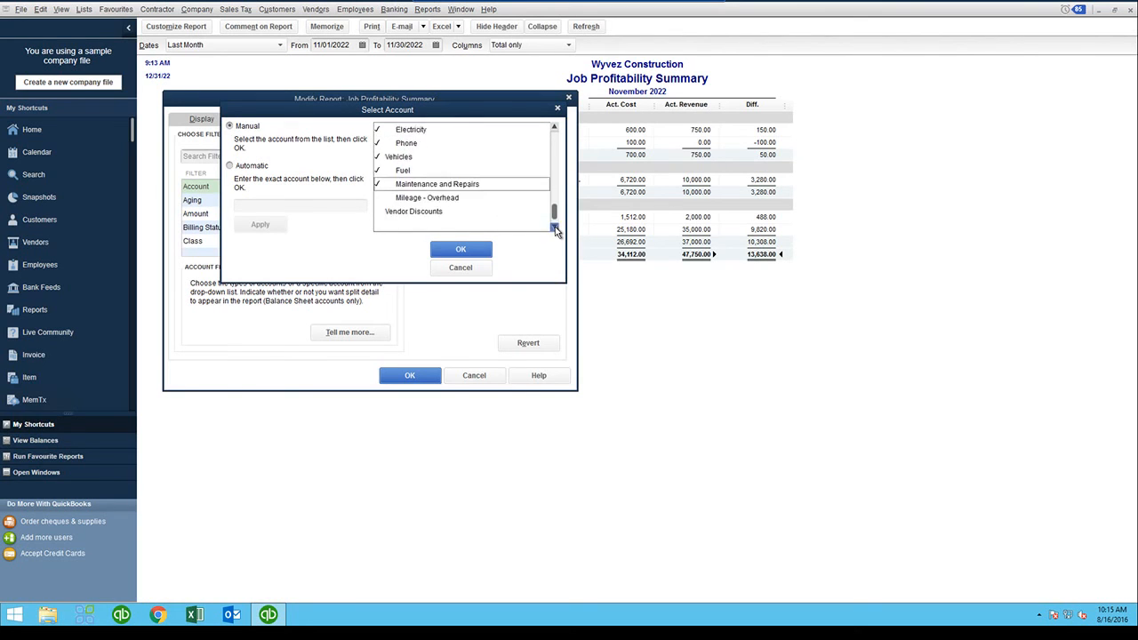
click(555, 228)
click(555, 227)
click(555, 228)
drag(406, 159, 409, 199)
click(411, 212)
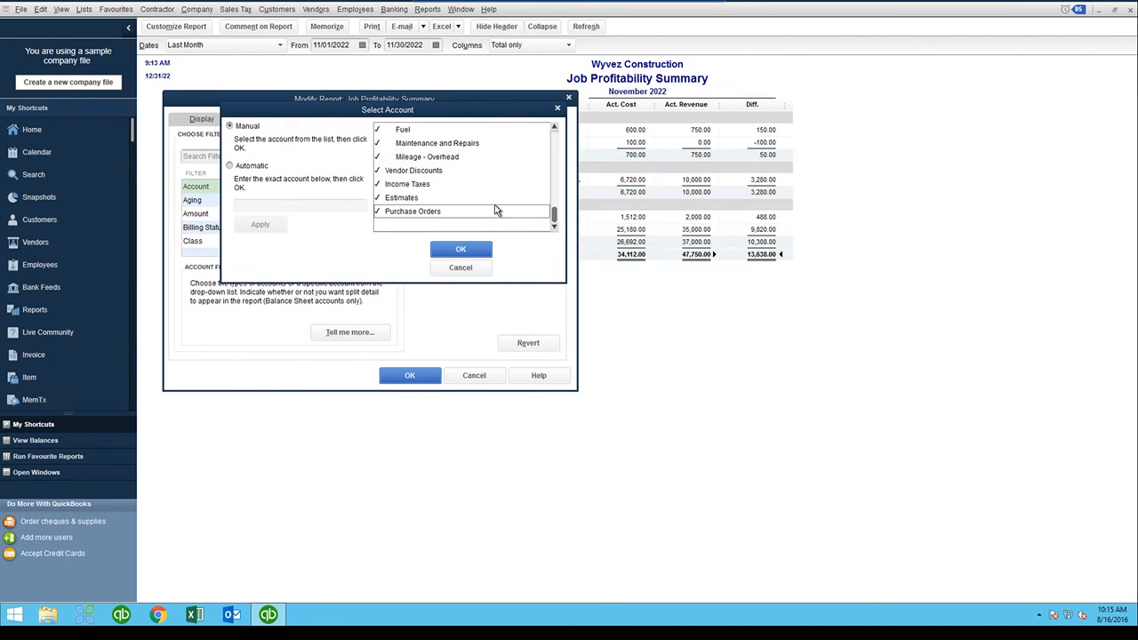
click(459, 249)
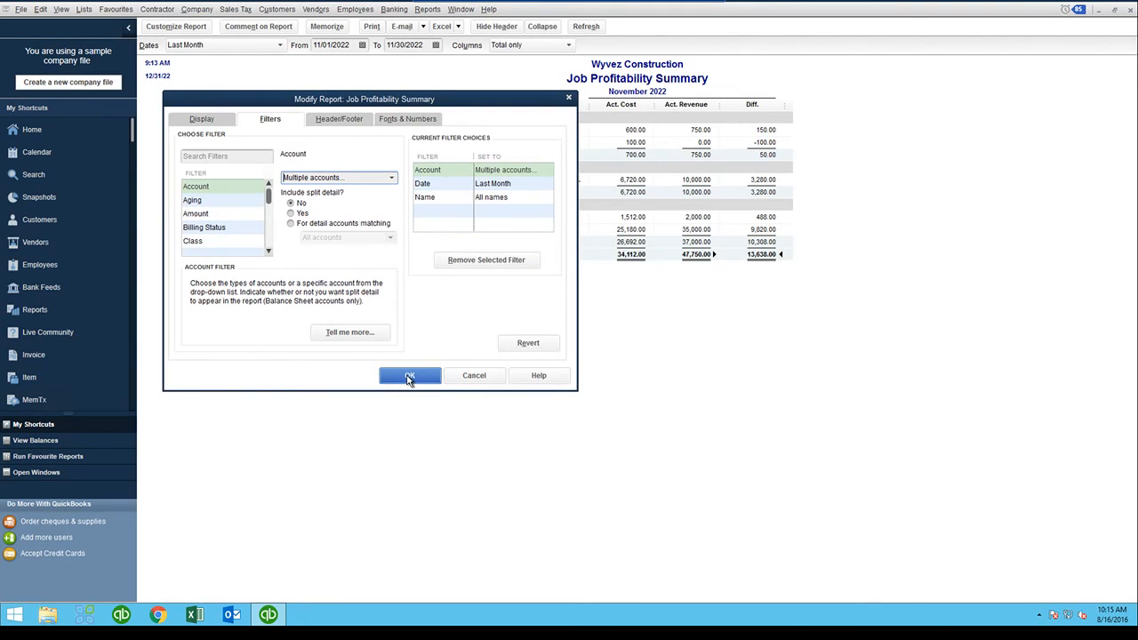
Step: Apply the filter, drill into the 2nd Story 1,512.00 cost, and open cheque 74
click(410, 377)
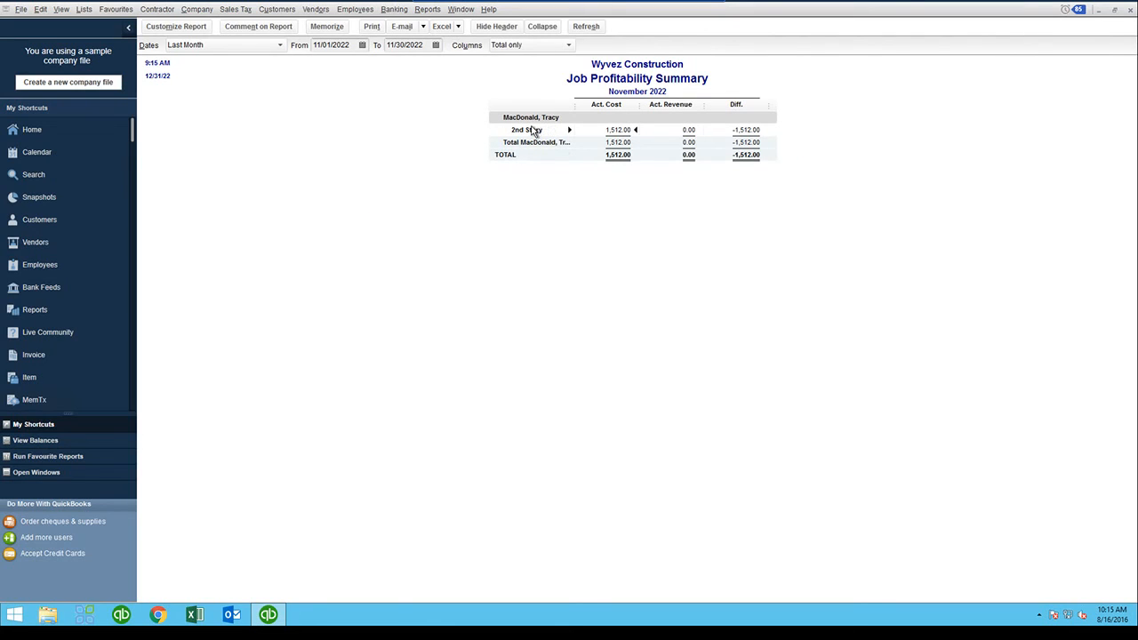
double_click(620, 130)
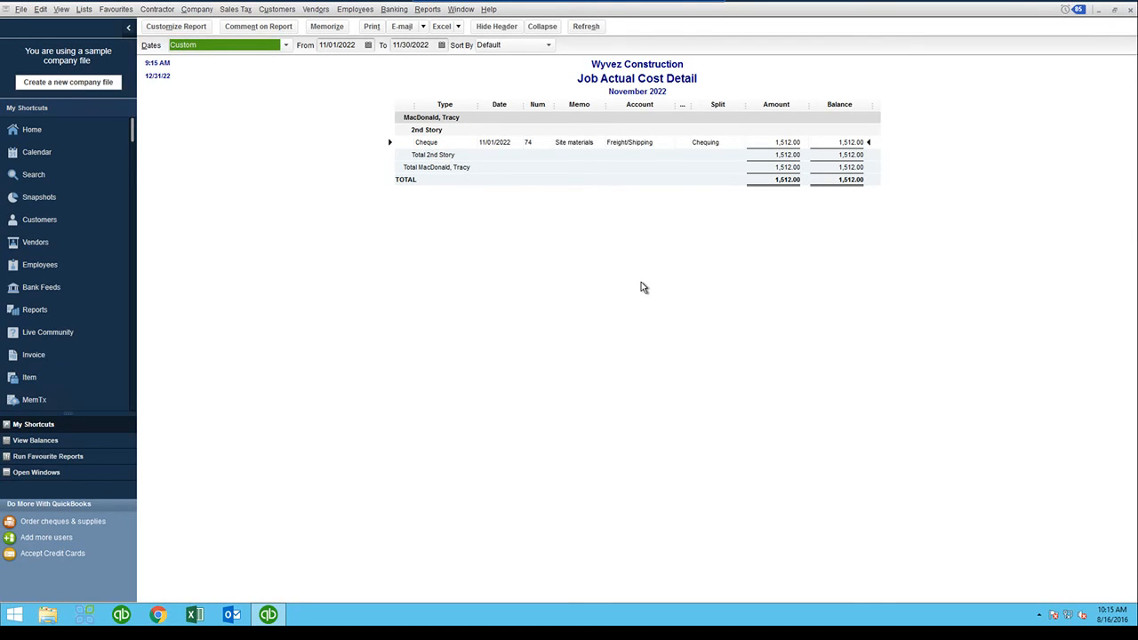
click(504, 147)
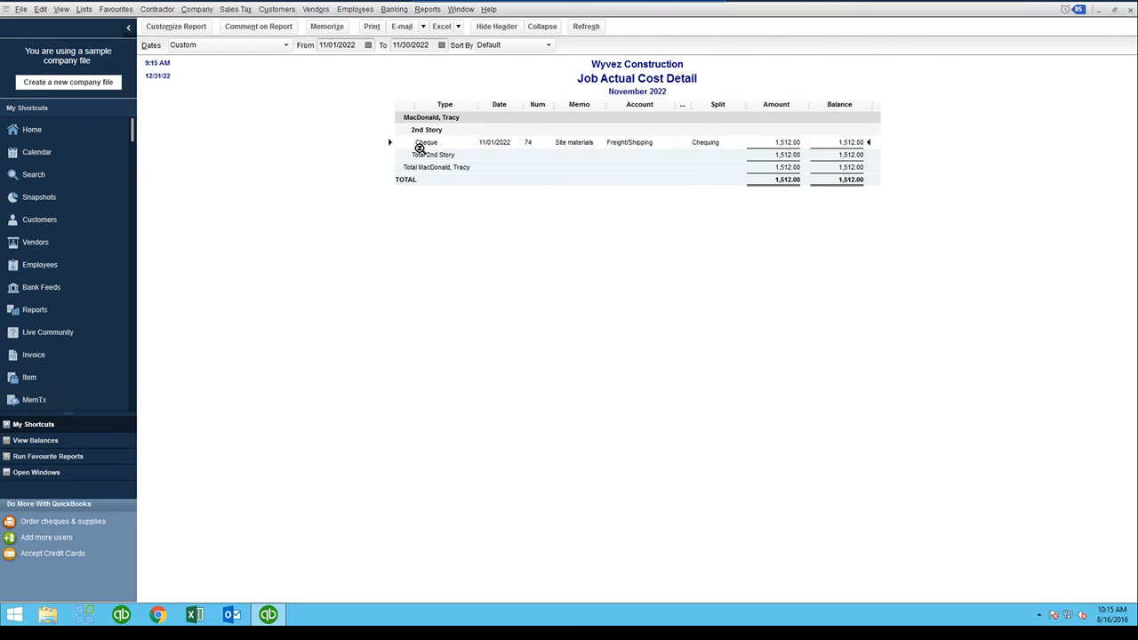
double_click(508, 142)
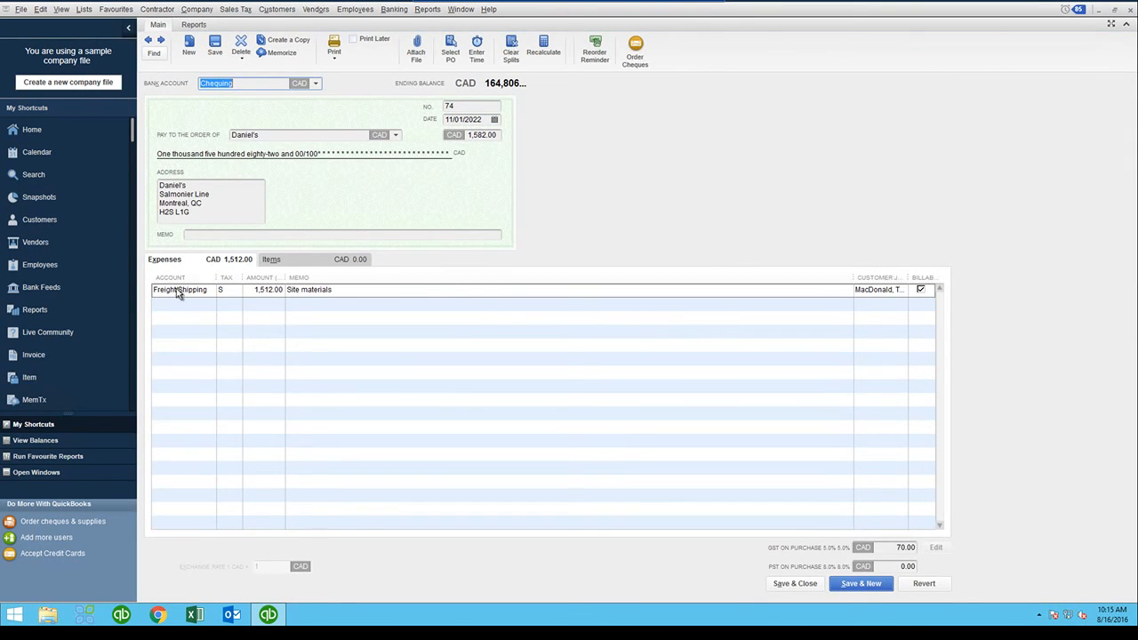
Step: Recode cheque 74's expense line from Freight/Shipping to Direct Materials Costs with tax code S
double_click(175, 291)
click(192, 292)
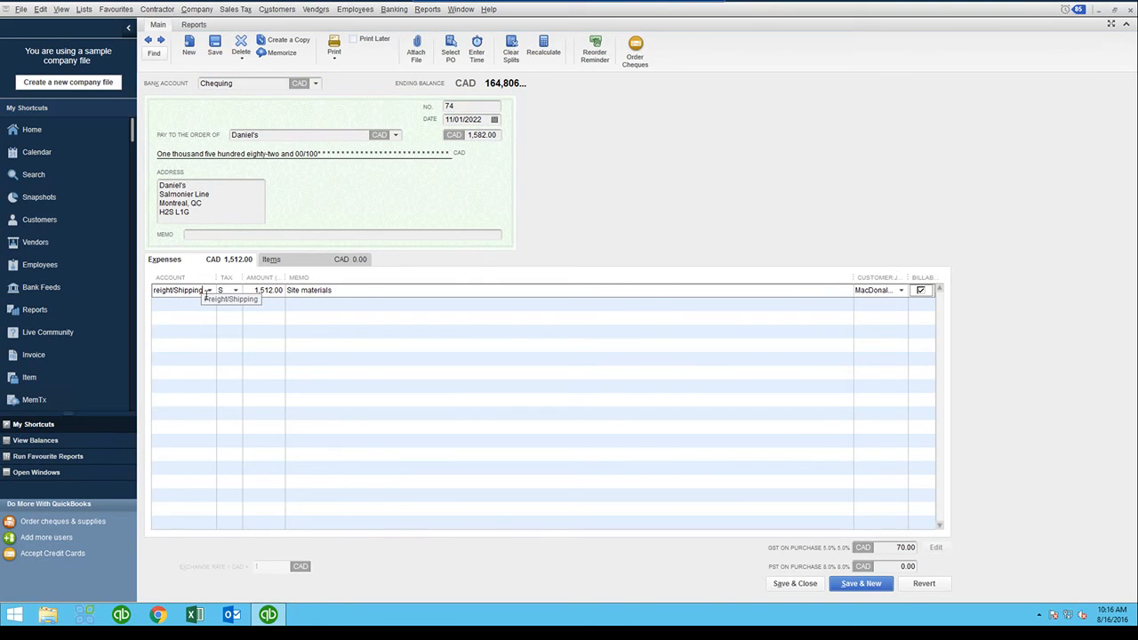
click(212, 291)
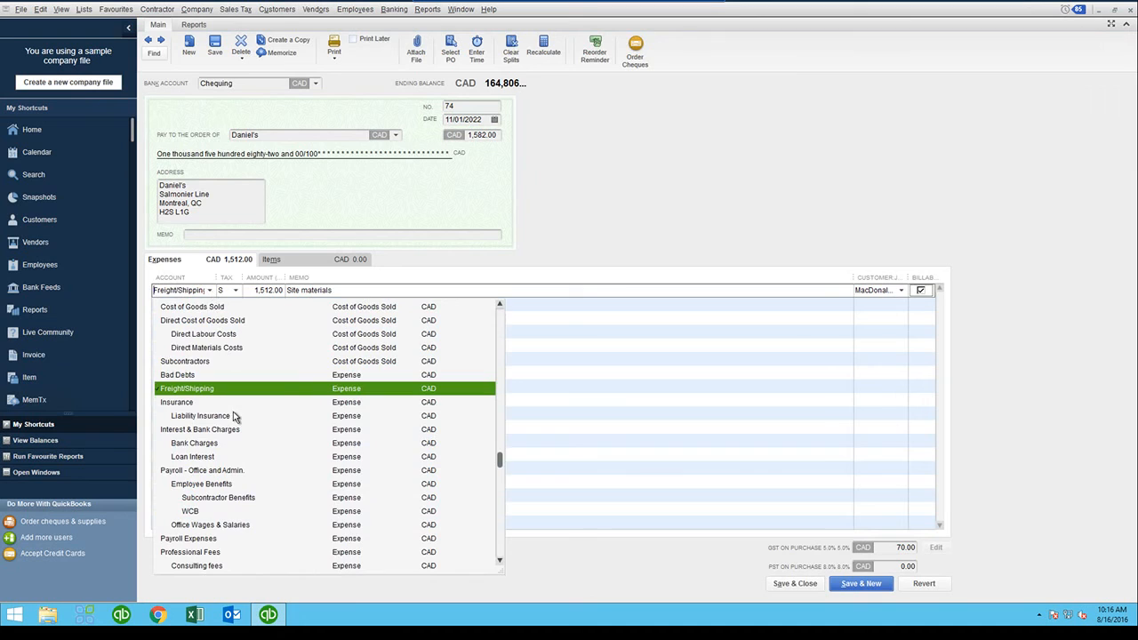
scroll(236, 413, up, 3)
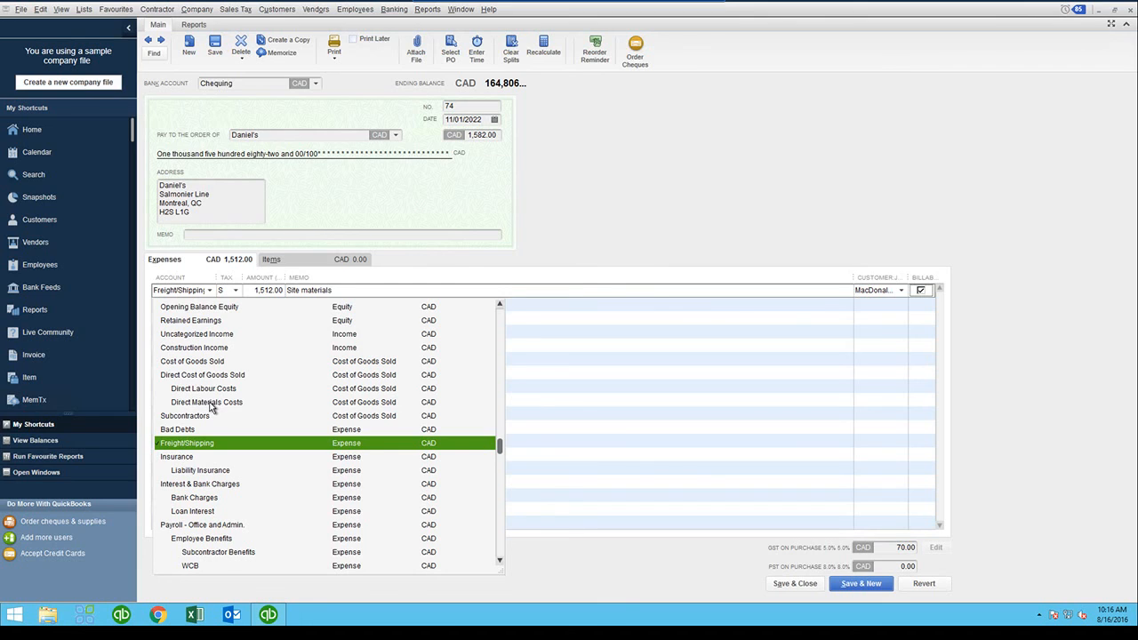
click(198, 402)
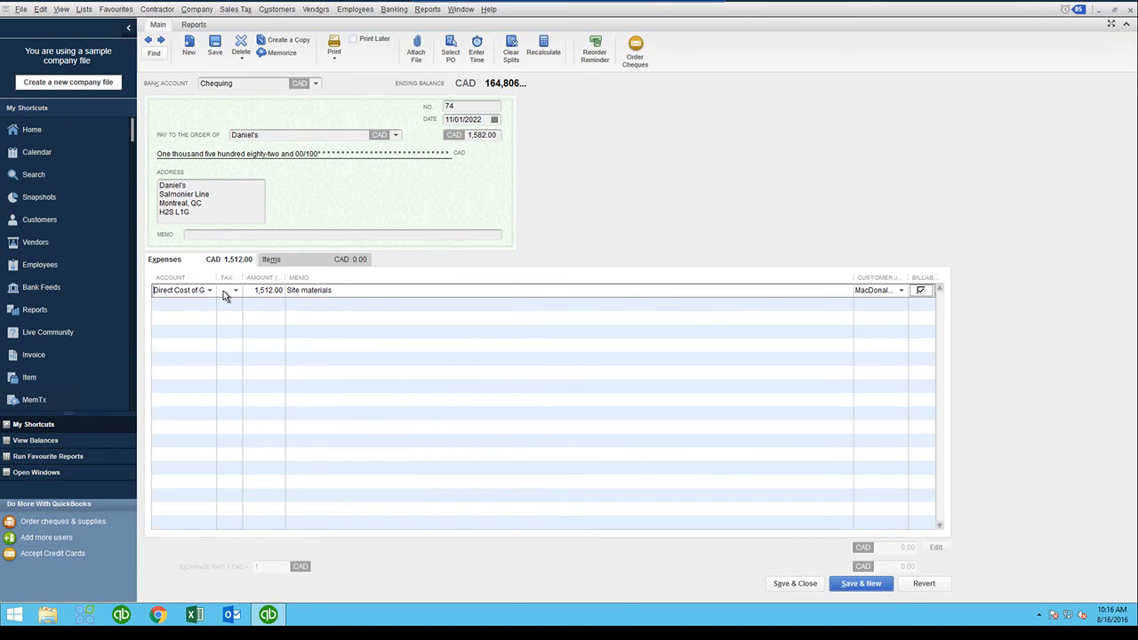
text(s)
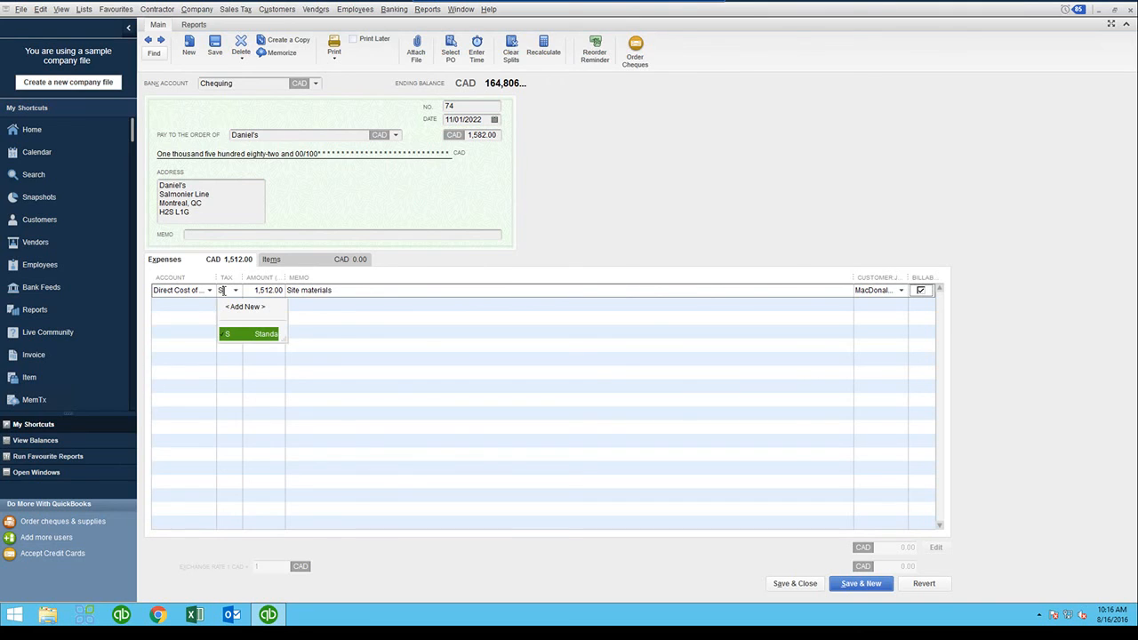
key(Tab)
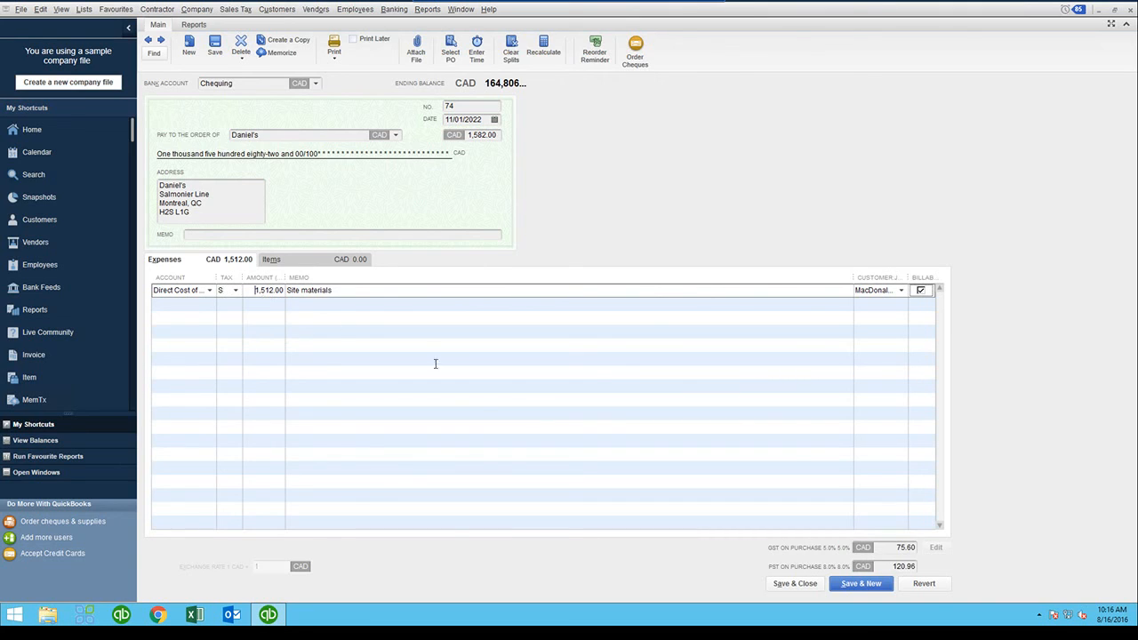
Step: Set GST to 70.00 and PST to 0.00, then save the changed cheque
click(898, 548)
text(70)
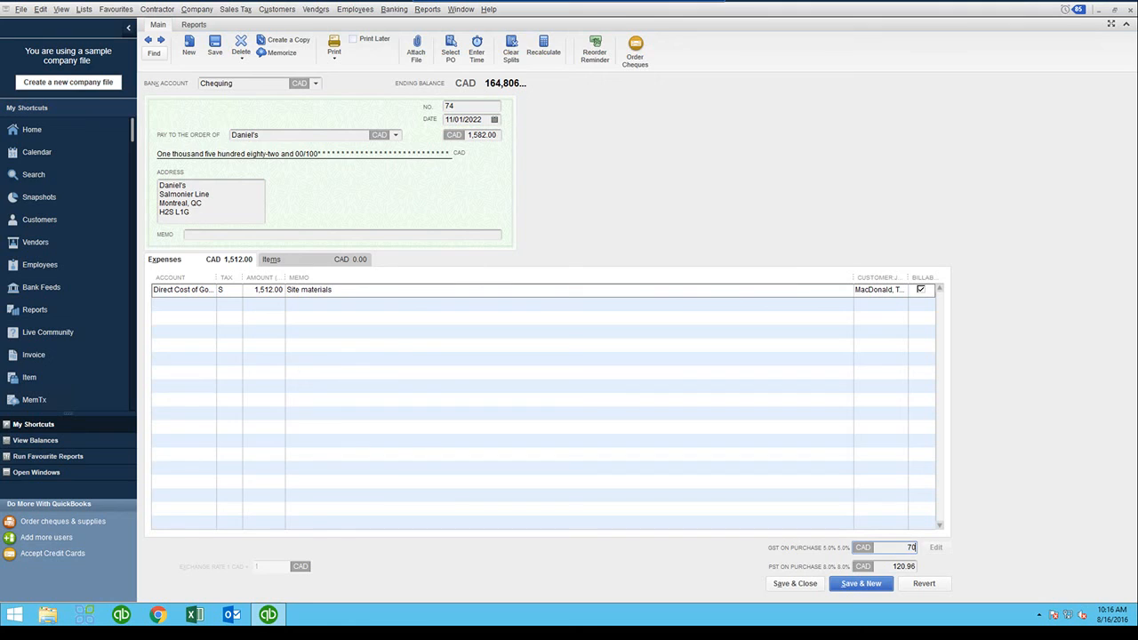
key(Tab)
text(0)
key(Tab)
click(795, 585)
click(517, 181)
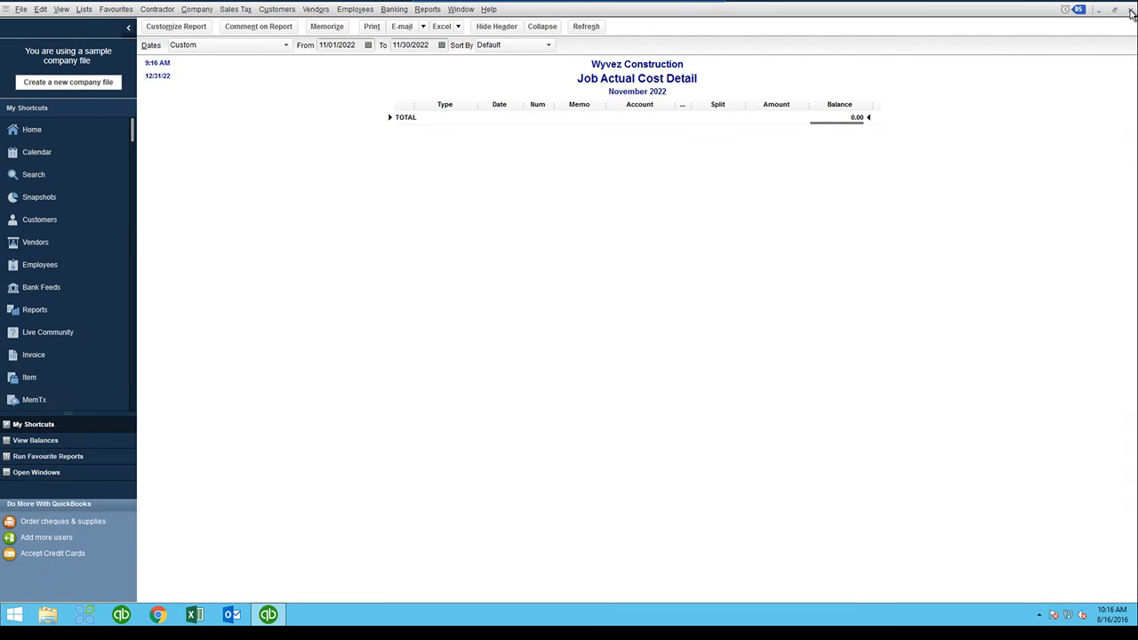
Step: Close both job drill-down reports, float Profit & Loss on the right, and restore Report Center
click(1130, 11)
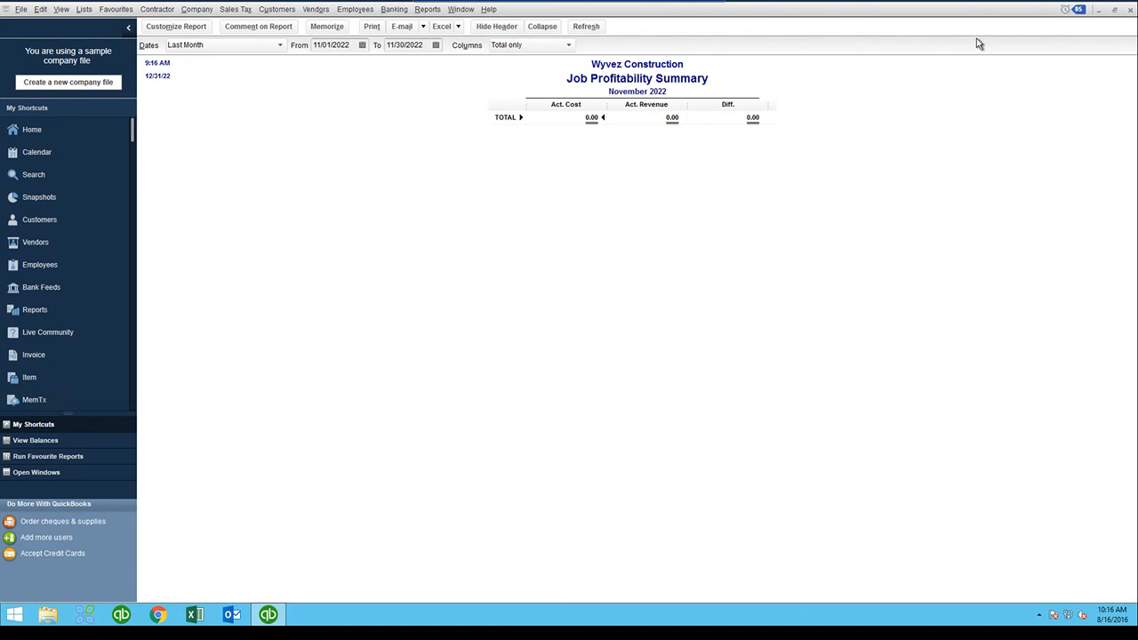
click(1132, 11)
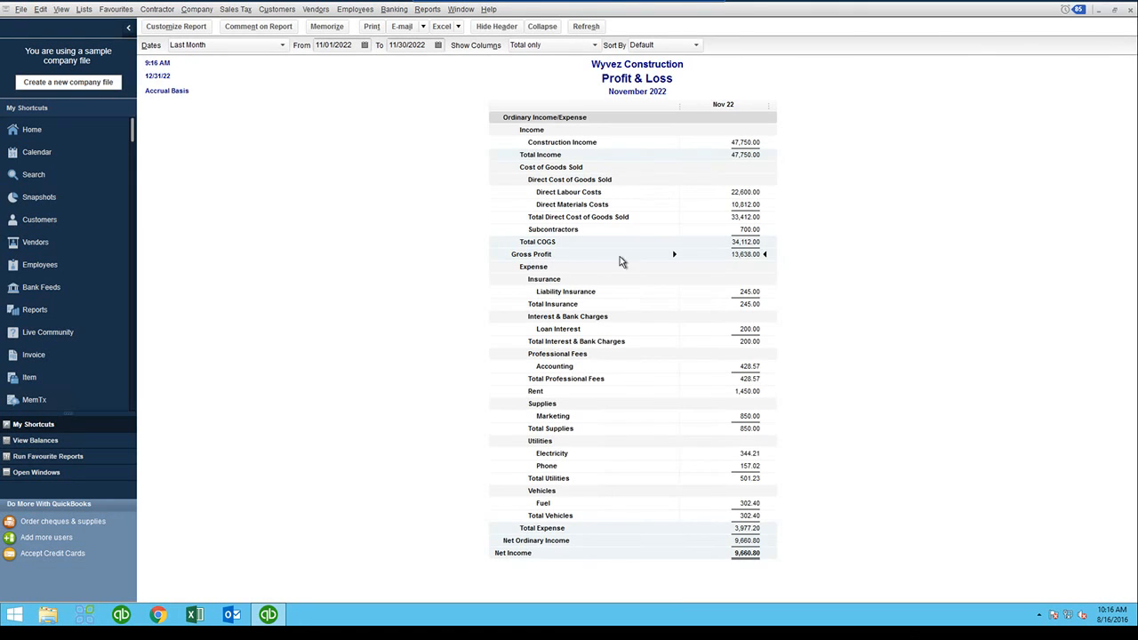
click(1115, 10)
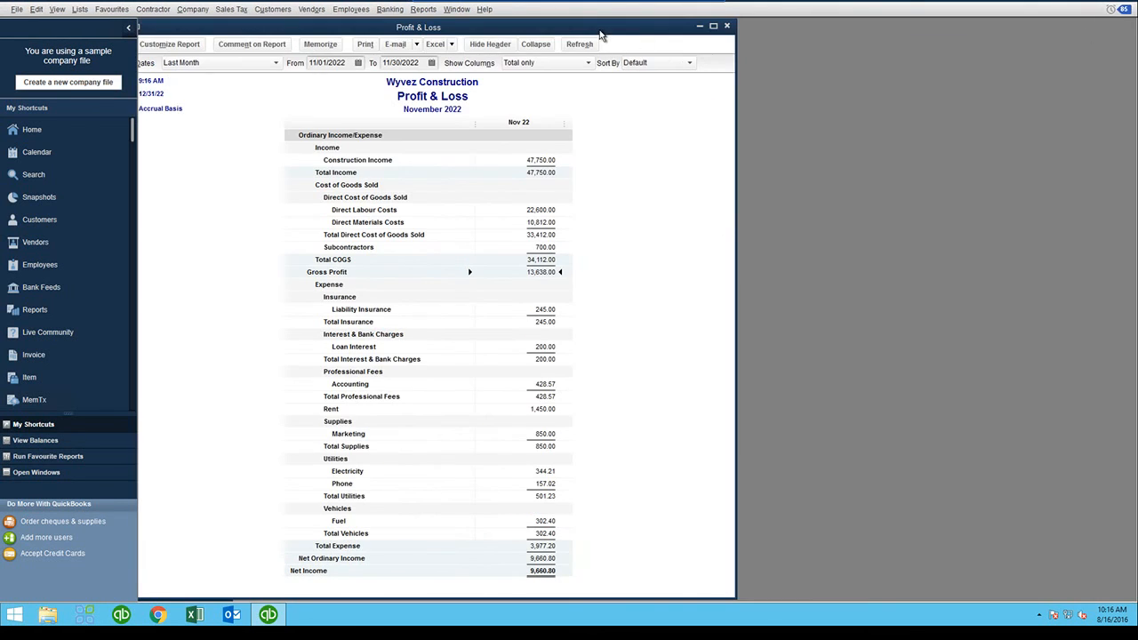
drag(600, 31, 987, 30)
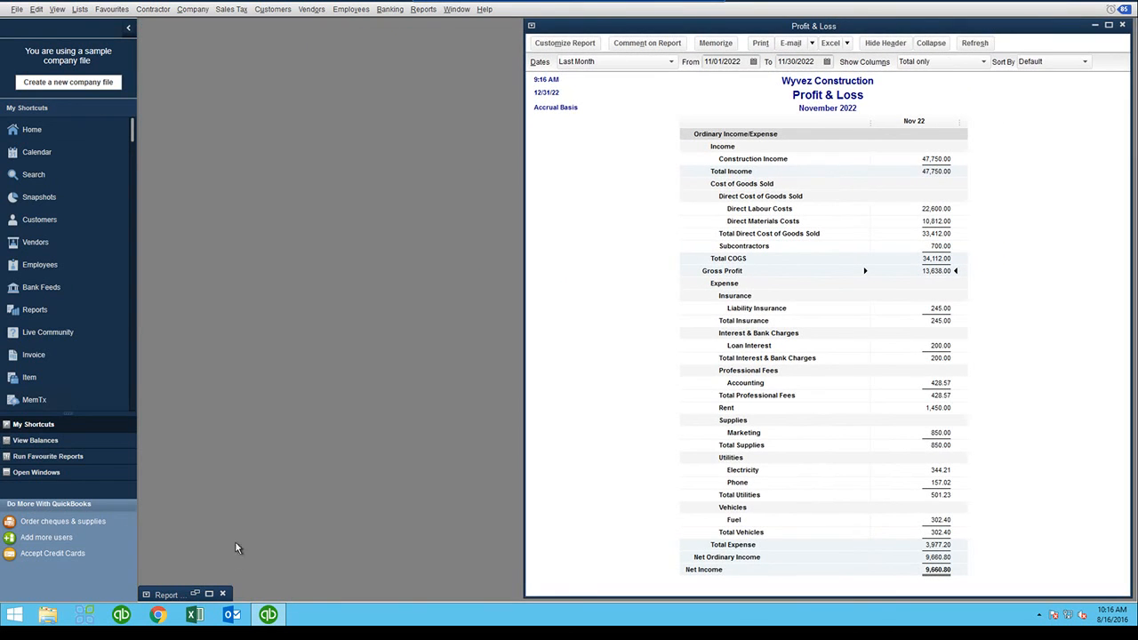
click(209, 593)
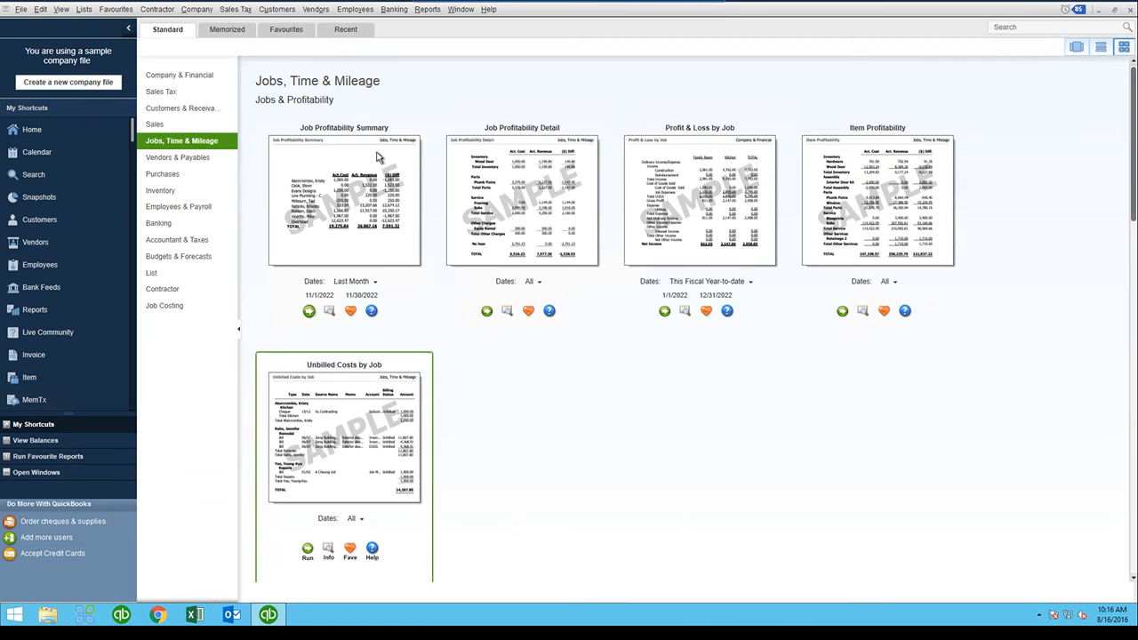
Step: Run Job Profitability Summary (13,638.00 total difference) and position its window beside Profit & Loss
click(306, 312)
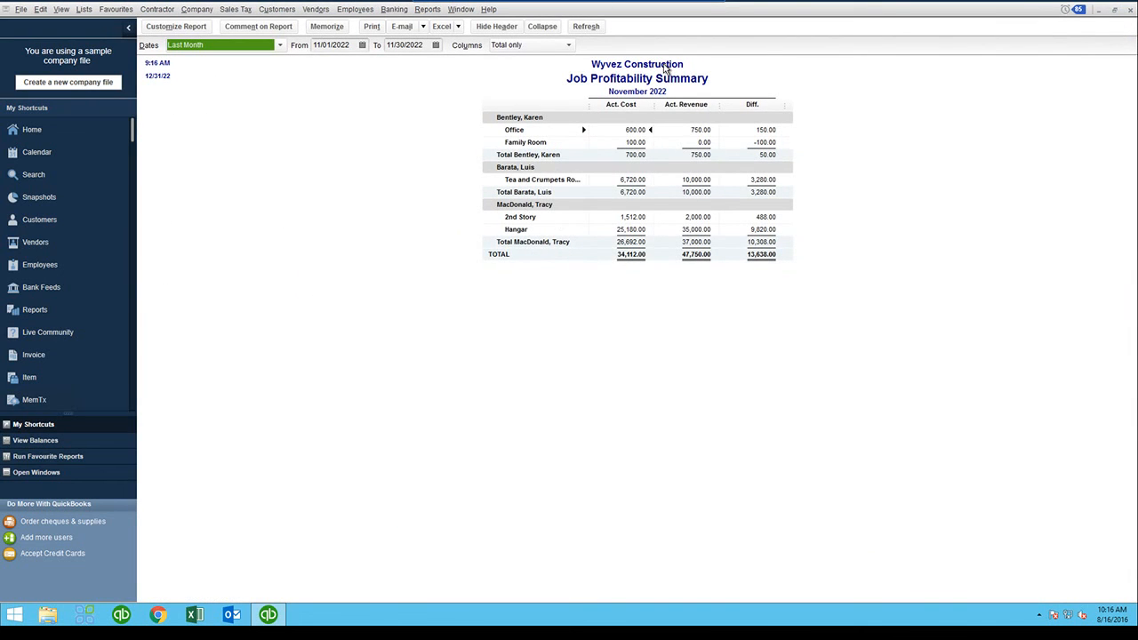
click(760, 258)
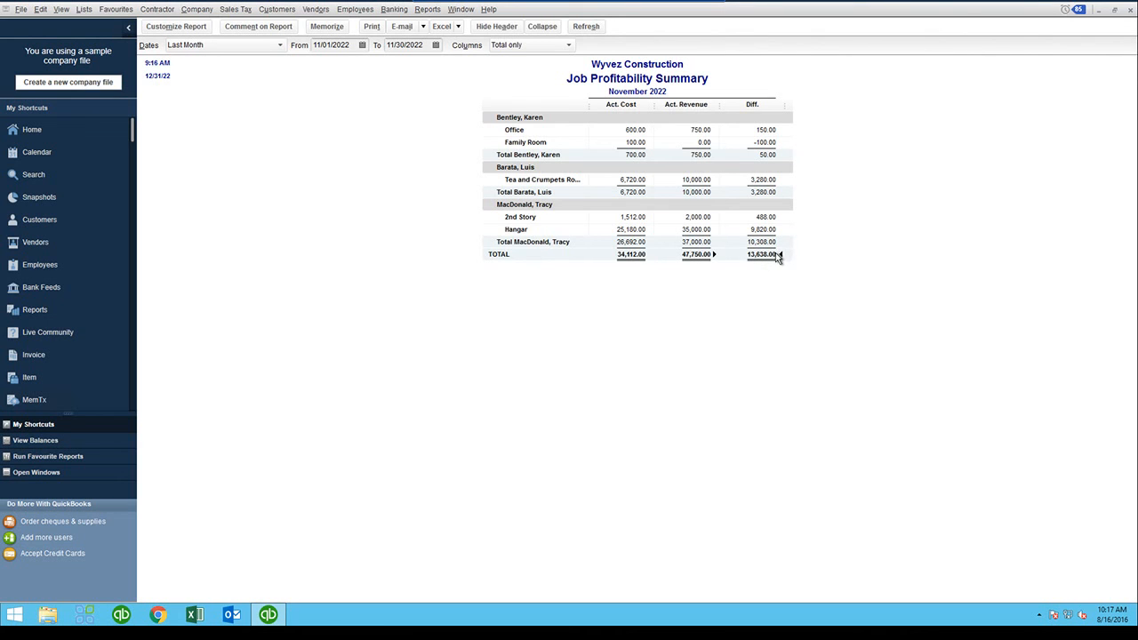
click(1114, 12)
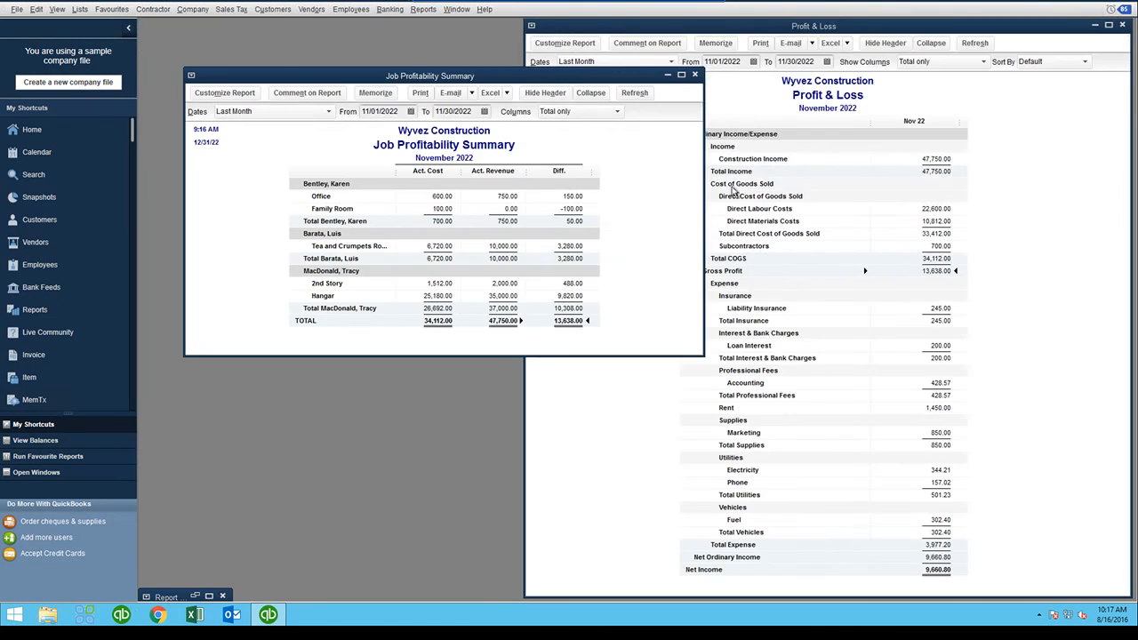
drag(504, 81, 459, 67)
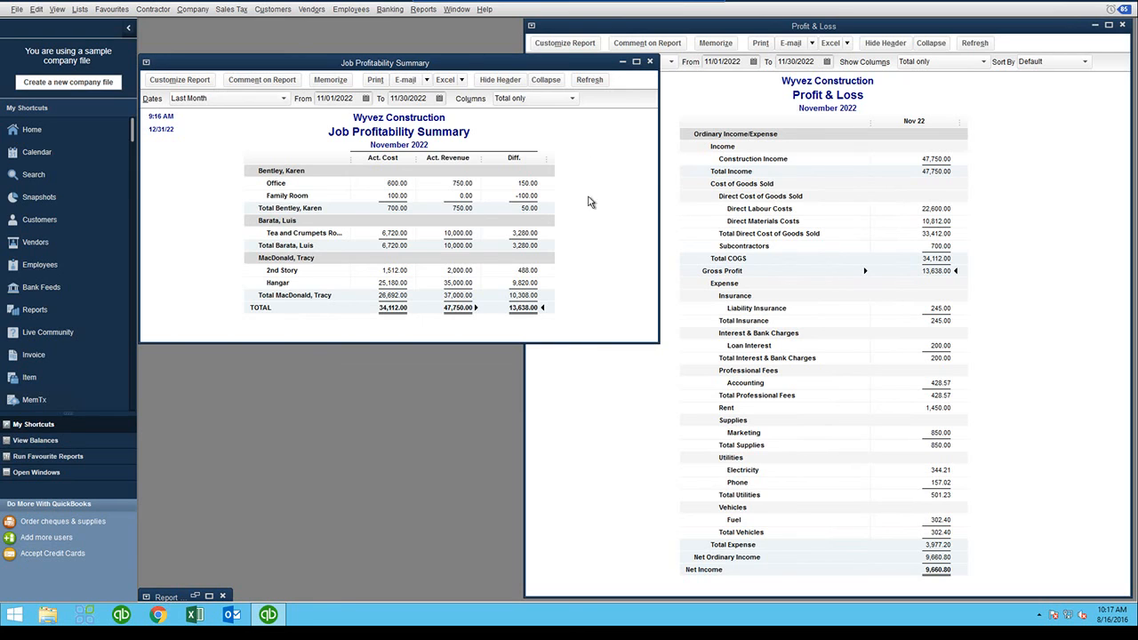
drag(511, 63, 603, 35)
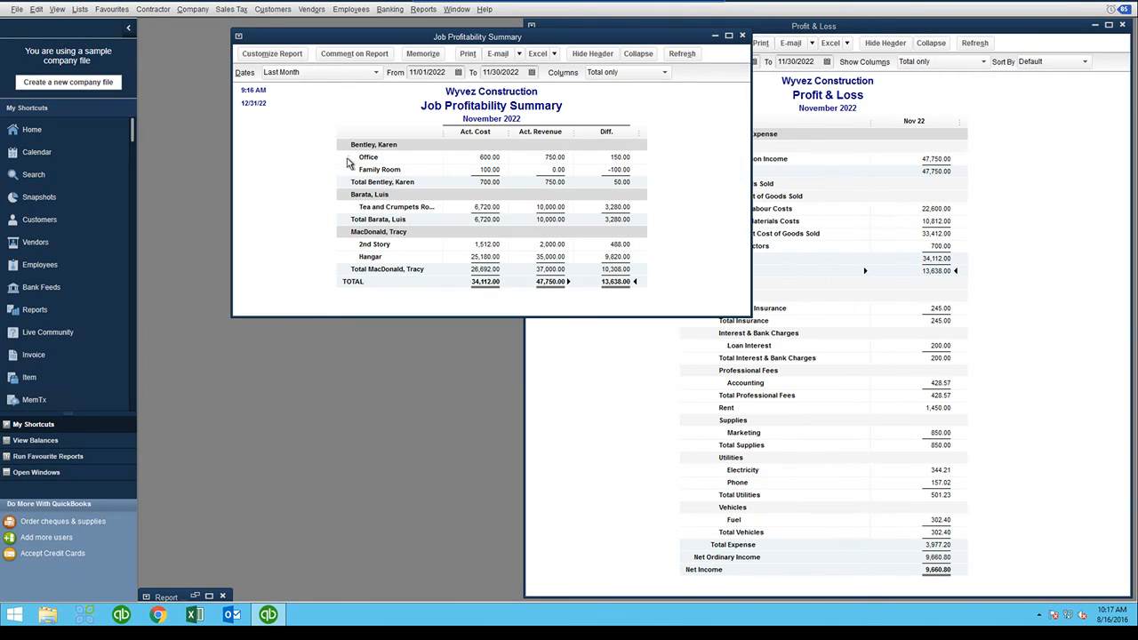
Step: Check Family Room's figures: 100.00 cost, 0.00 revenue, -100.00 difference
click(491, 170)
click(555, 170)
click(616, 170)
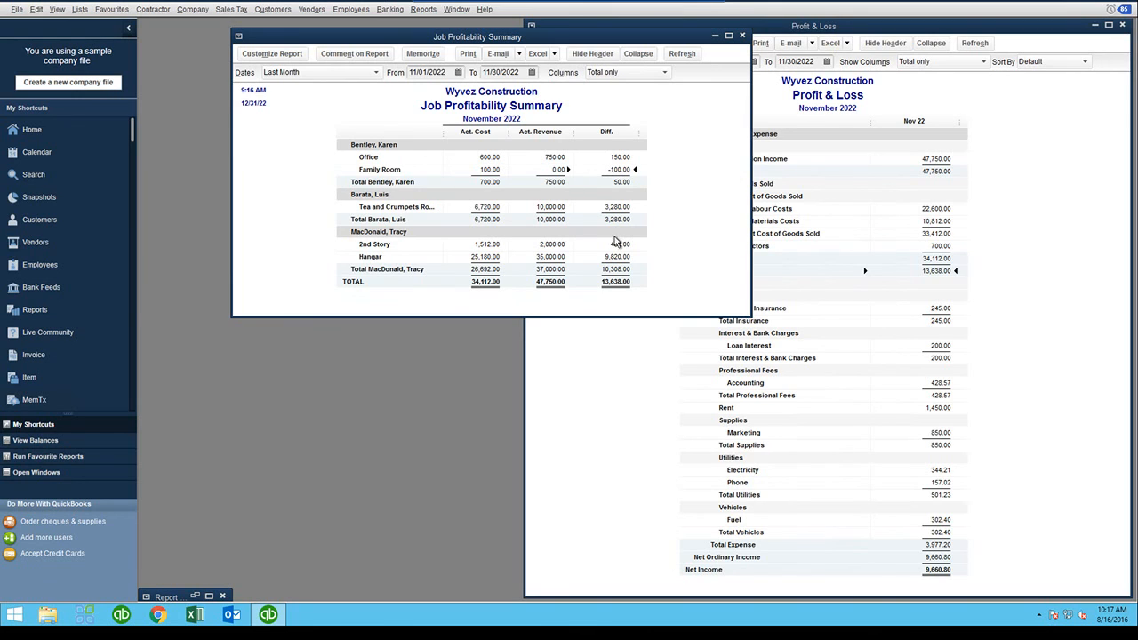